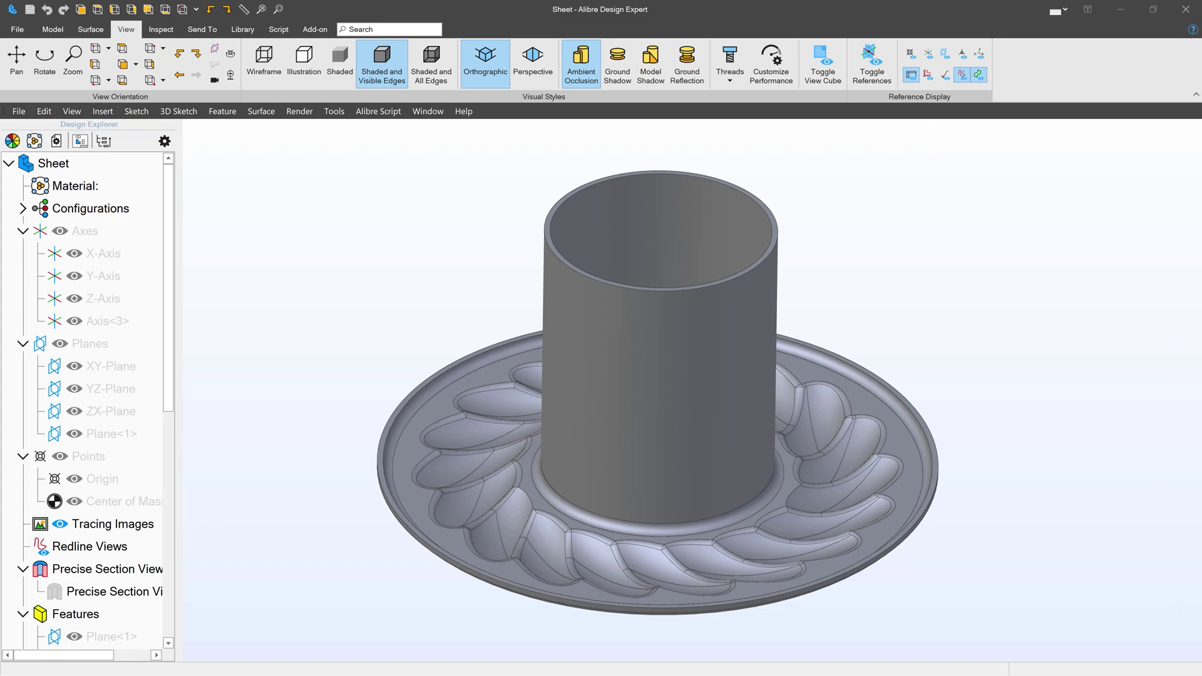
pyautogui.moveTo(660, 427)
pyautogui.mouseDown(button='middle')
pyautogui.moveTo(652, 441)
pyautogui.moveTo(662, 426)
pyautogui.mouseUp(button='middle')
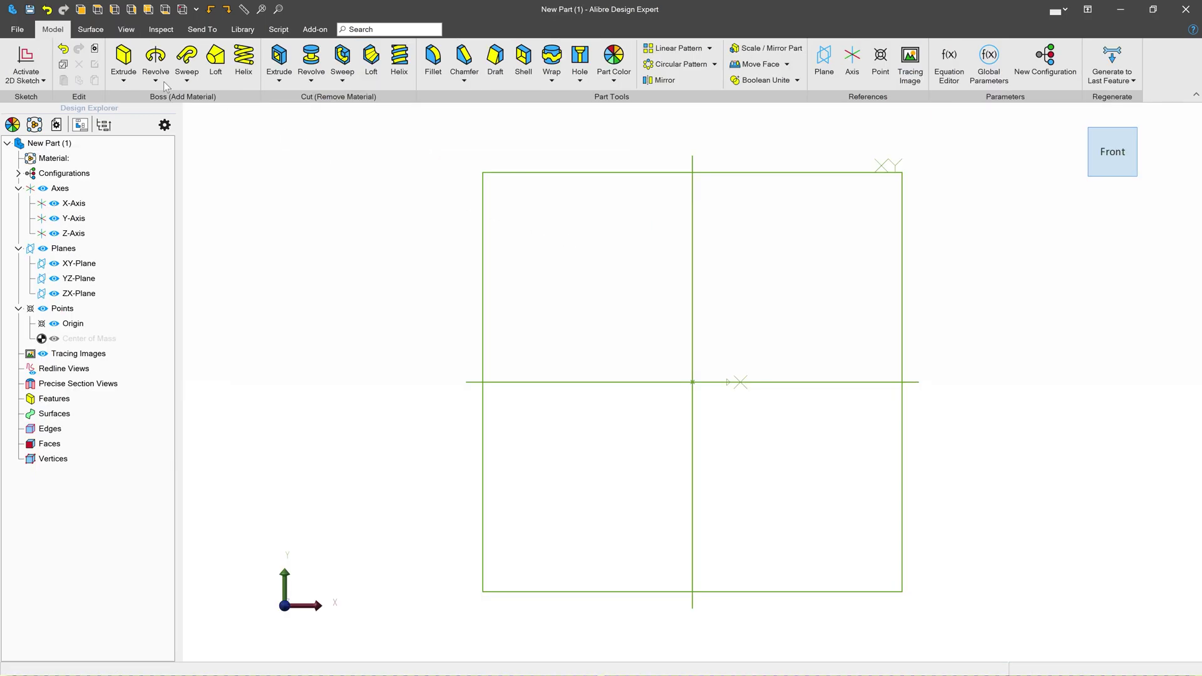
# Step: Start a 2D sketch on the ZX-Plane and draw a circle about 2.57 in in diameter centred on the origin
pyautogui.click(811, 388)
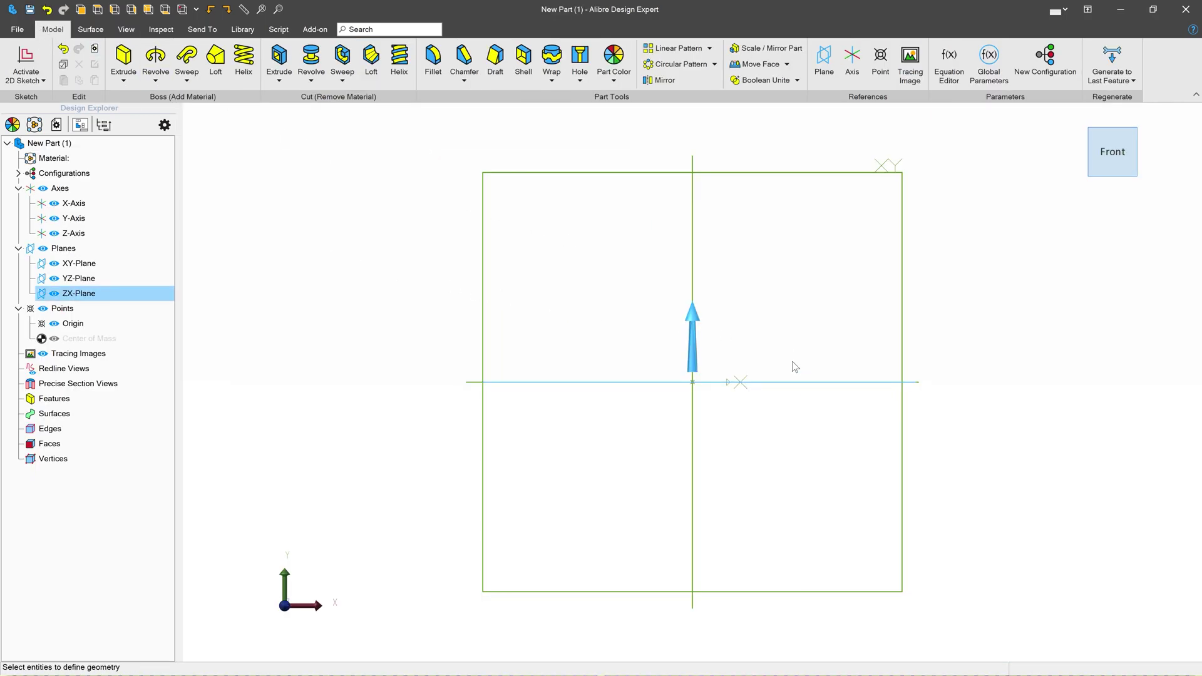
pyautogui.click(26, 63)
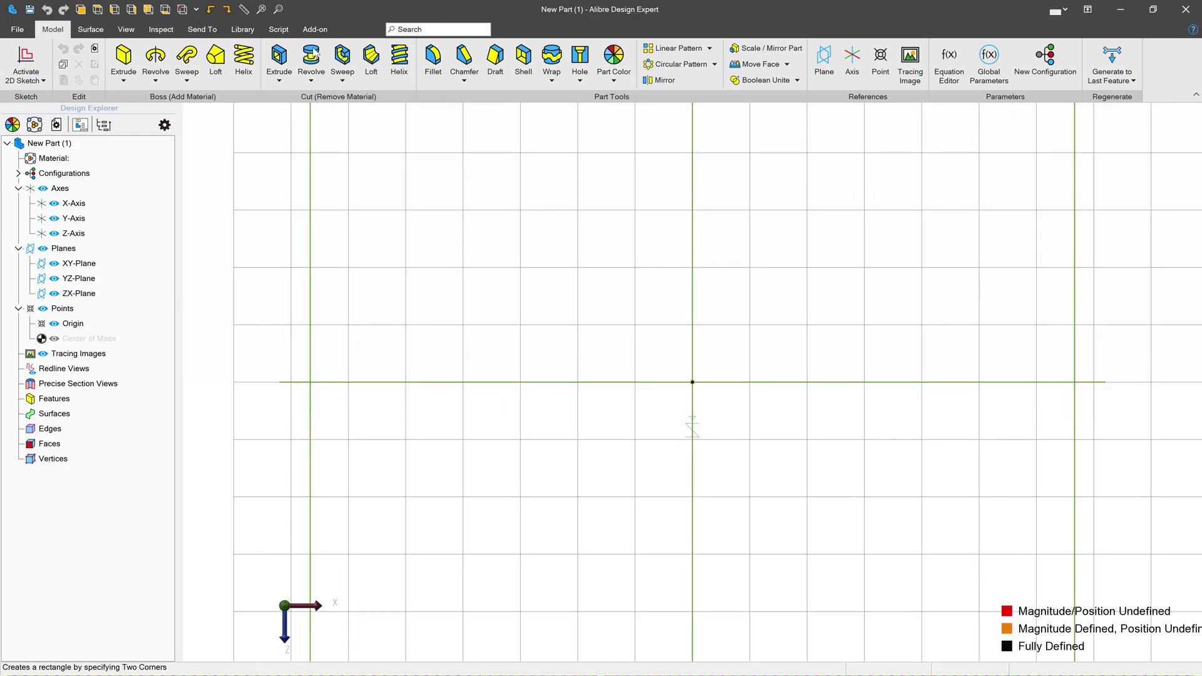
pyautogui.click(352, 58)
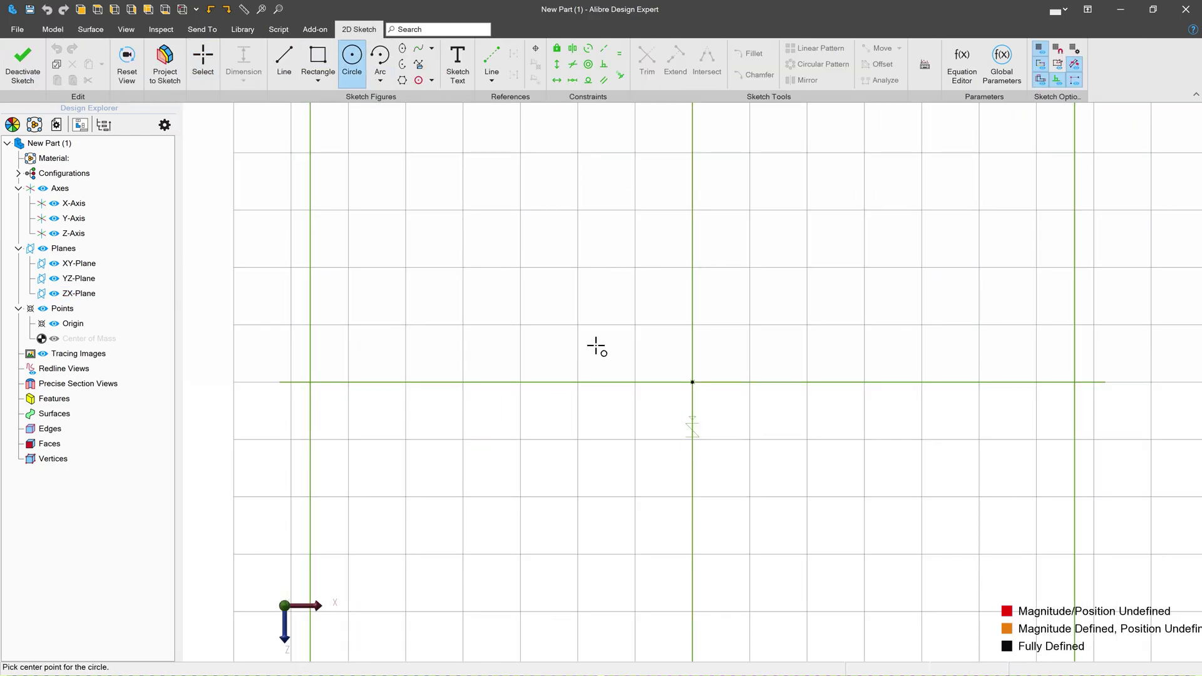
pyautogui.click(692, 382)
pyautogui.click(858, 298)
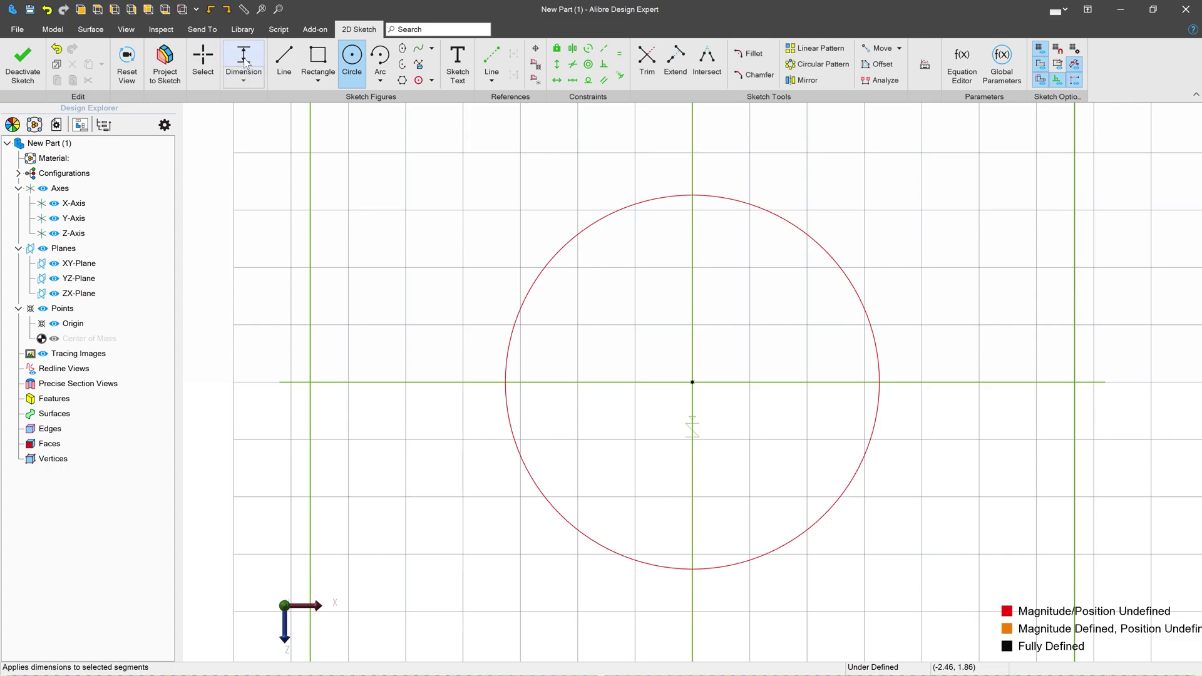
# Step: Dimension the circle's diameter to 6 in and finish the sketch
pyautogui.press('Escape')
pyautogui.click(787, 223)
pyautogui.click(898, 223)
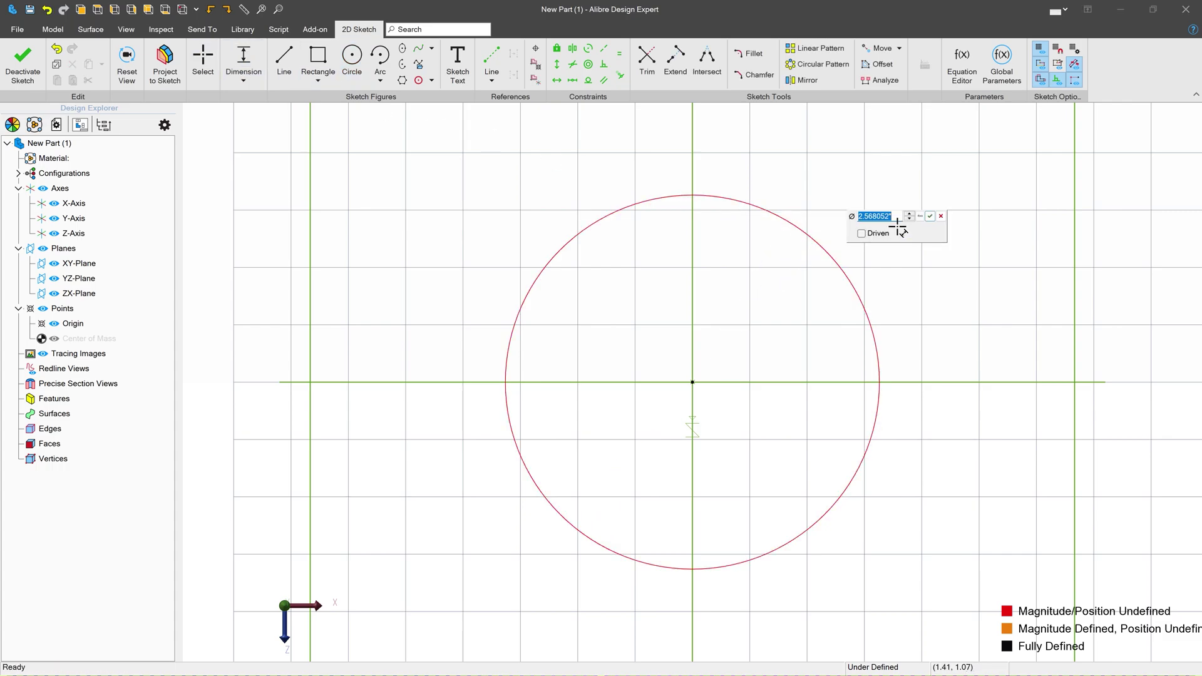
pyautogui.write('6')
pyautogui.press('Return')
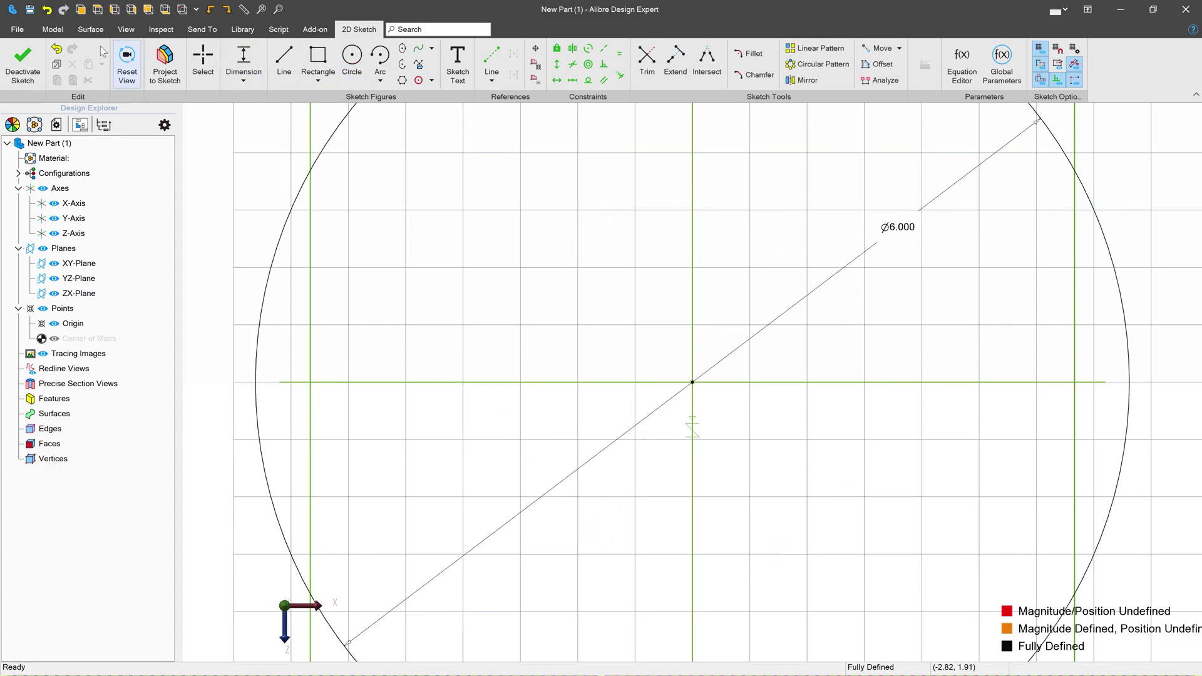
pyautogui.click(23, 61)
# Step: Extrude the circle as a boss to a depth of 5 in in the reversed direction
pyautogui.click(123, 59)
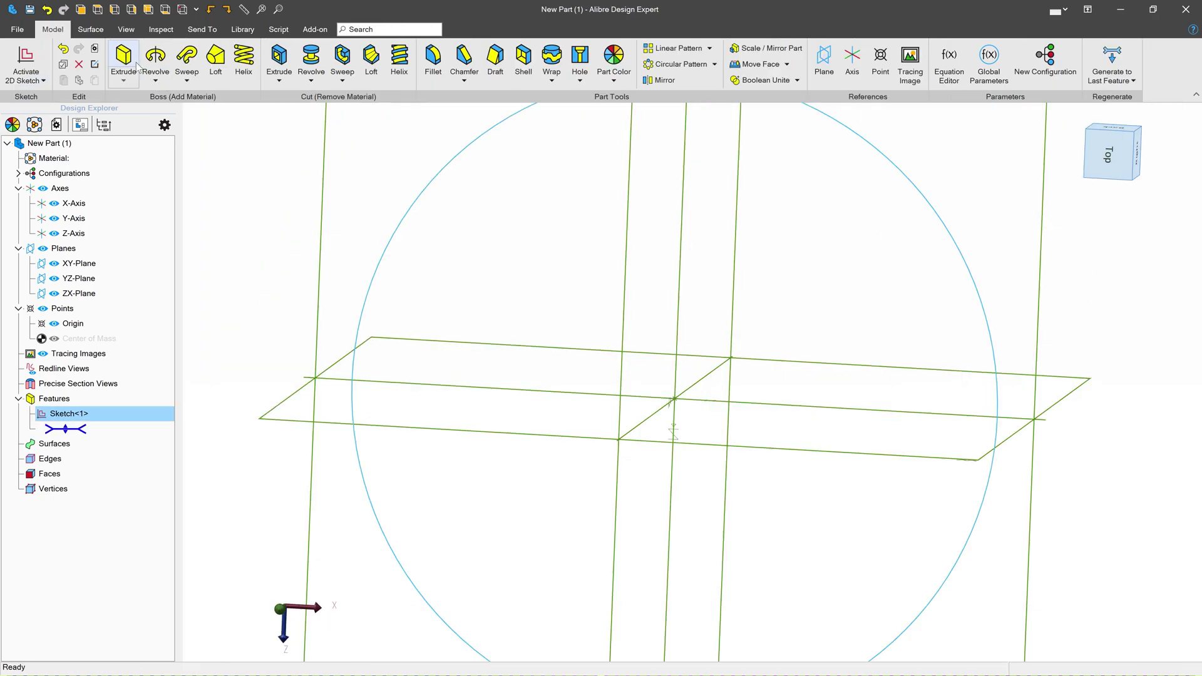
pyautogui.click(875, 116)
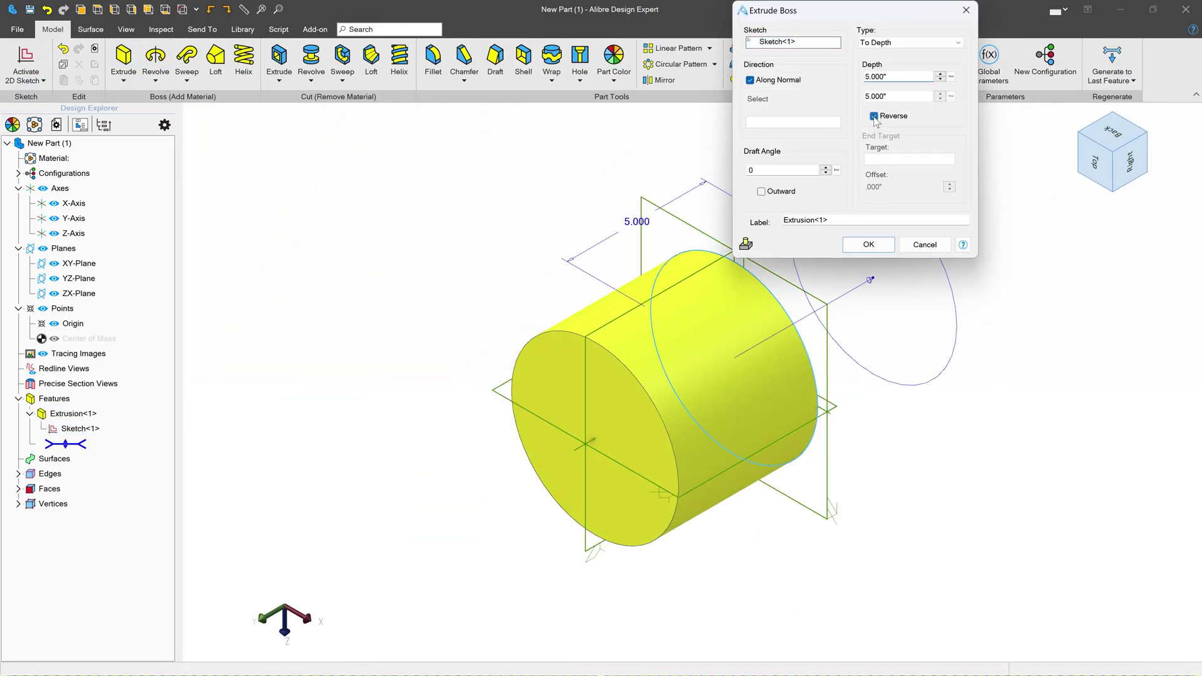
pyautogui.click(871, 246)
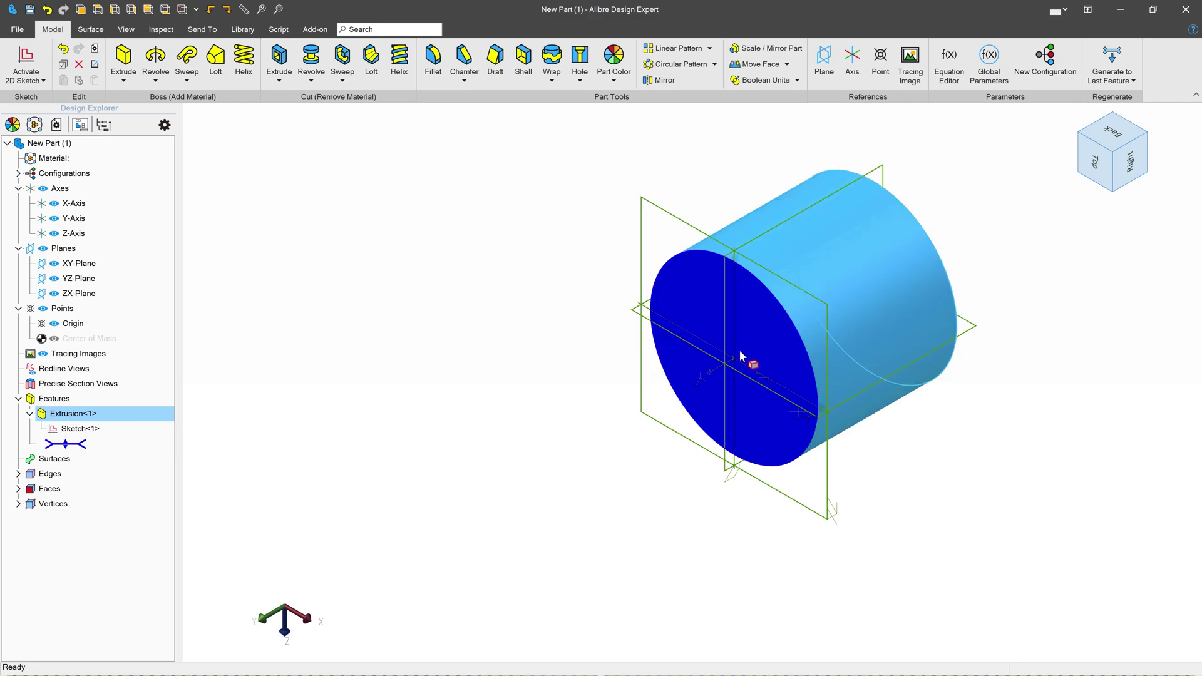
pyautogui.press('Escape')
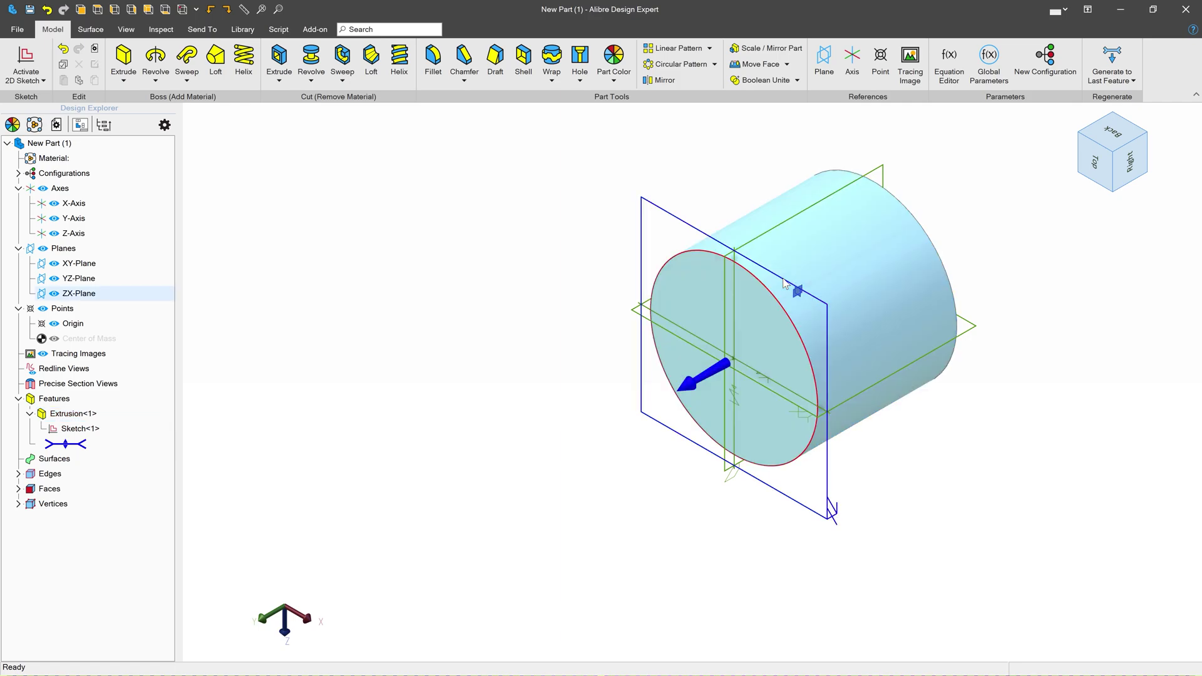
# Step: Insert a reference plane offset 1 in from the ZX-Plane, outside the cylinder's end face
pyautogui.click(826, 72)
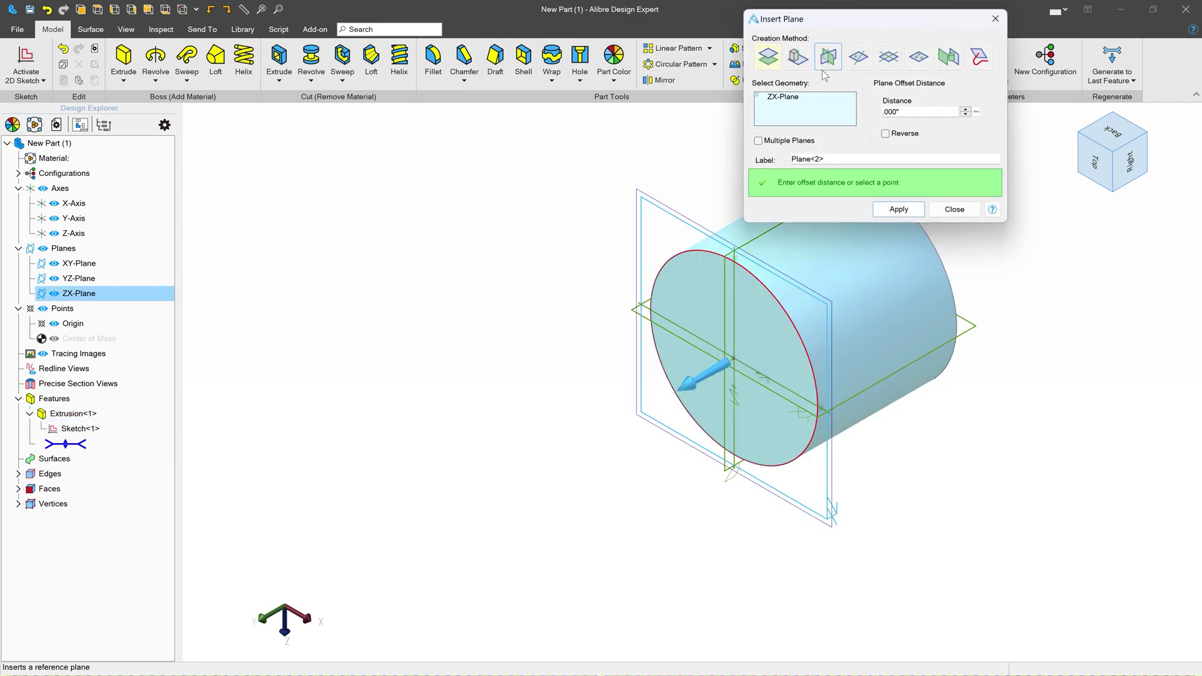
pyautogui.moveTo(922, 112); pyautogui.dragTo(843, 104)
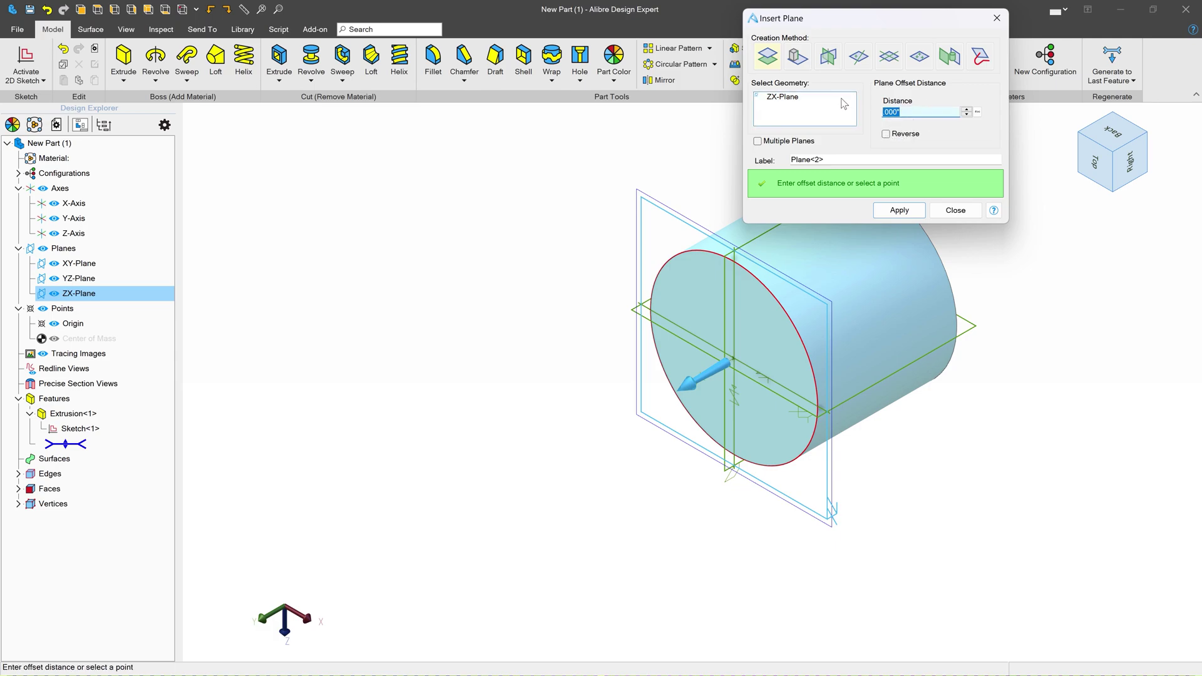
pyautogui.write('1.125')
pyautogui.click(899, 210)
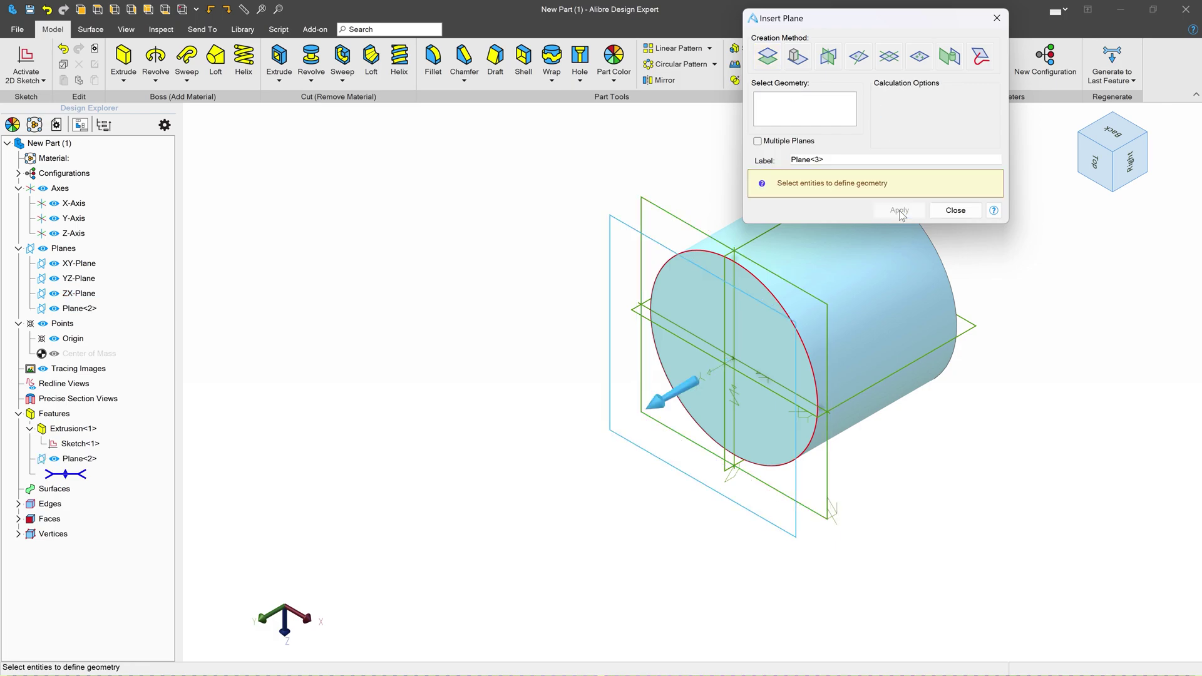
pyautogui.click(956, 210)
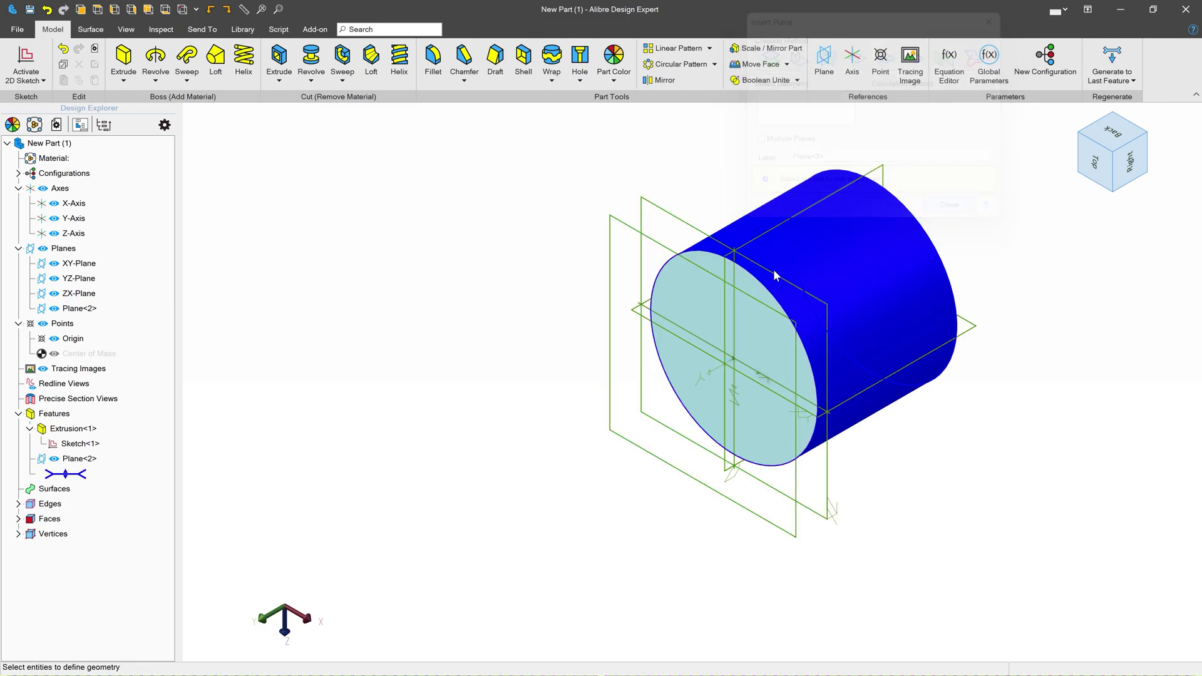
# Step: Start a sketch on the new offset plane and draw a circle about 0.98 in in diameter above and right of the origin
pyautogui.click(611, 249)
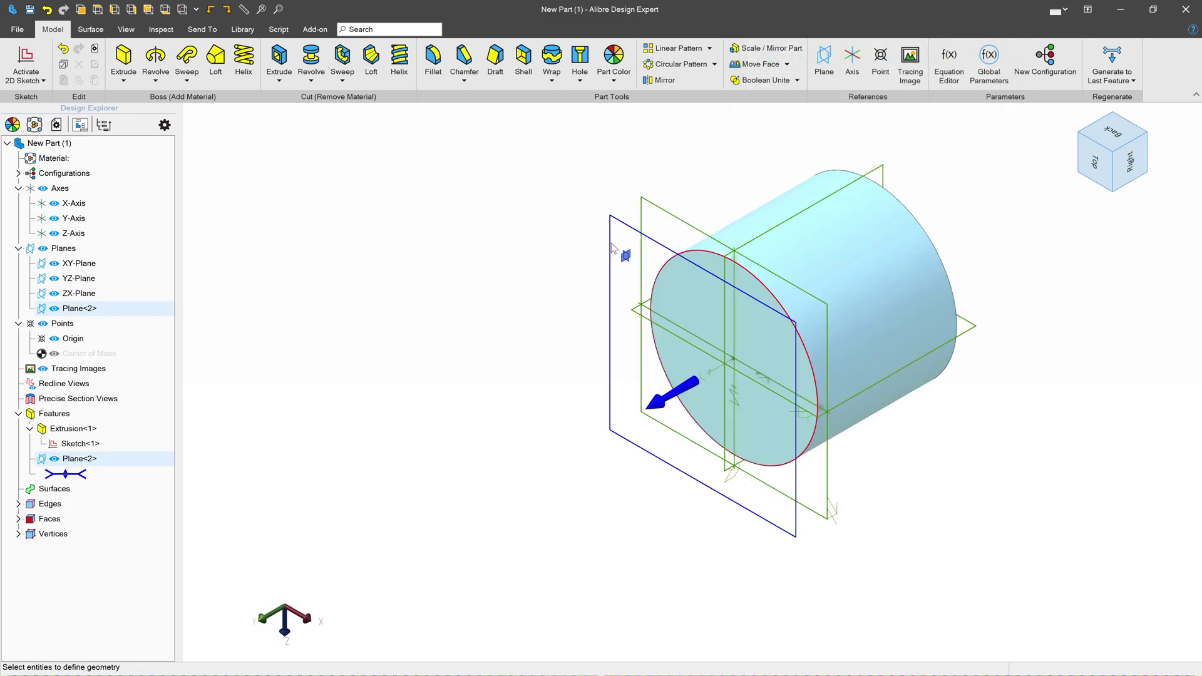
pyautogui.click(25, 63)
pyautogui.click(352, 58)
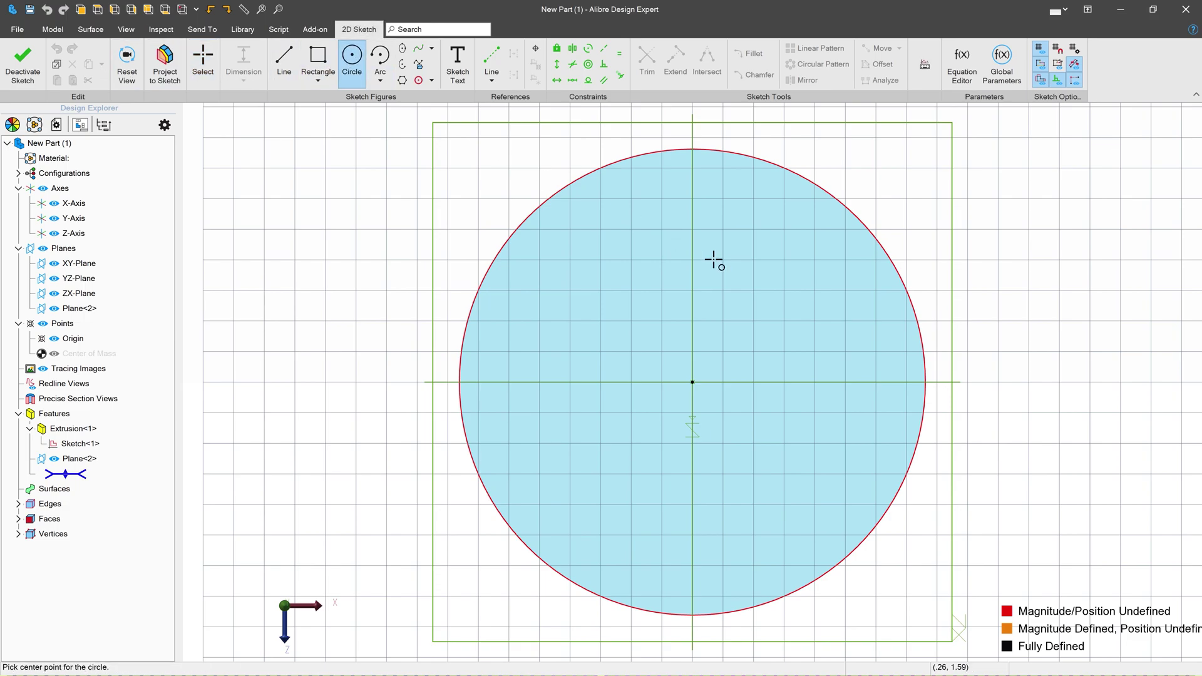
pyautogui.click(752, 288)
pyautogui.click(783, 308)
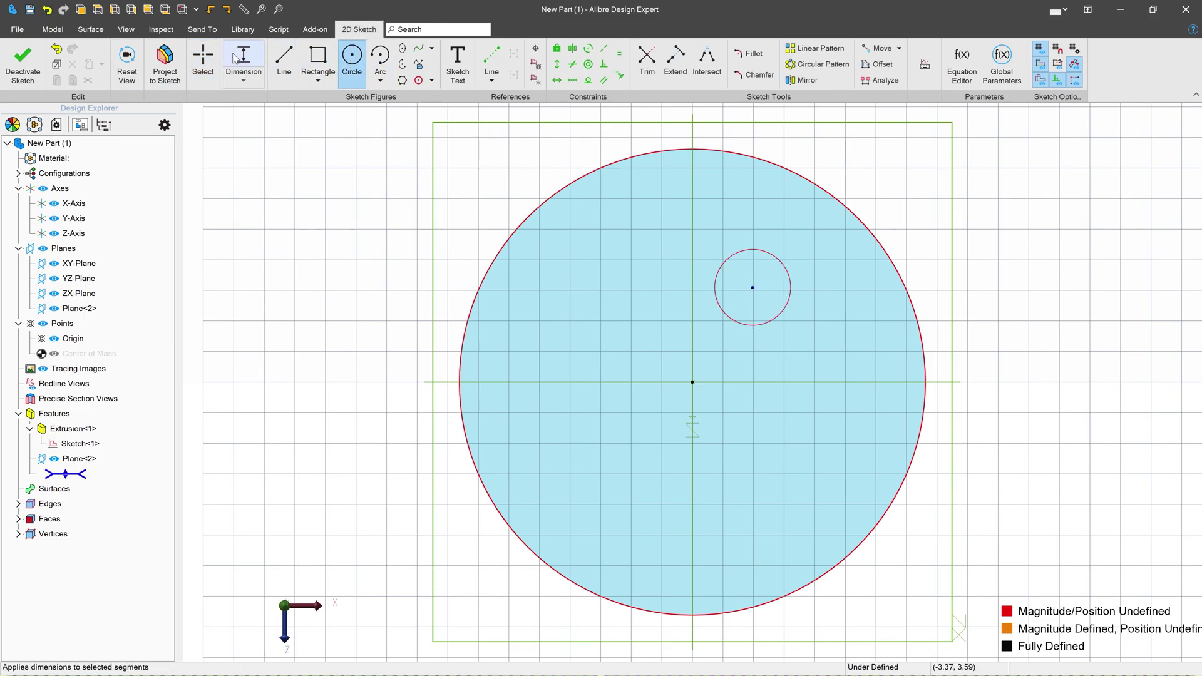
# Step: Dimension the small circle's diameter to 1.125 in
pyautogui.click(242, 58)
pyautogui.click(774, 256)
pyautogui.click(836, 257)
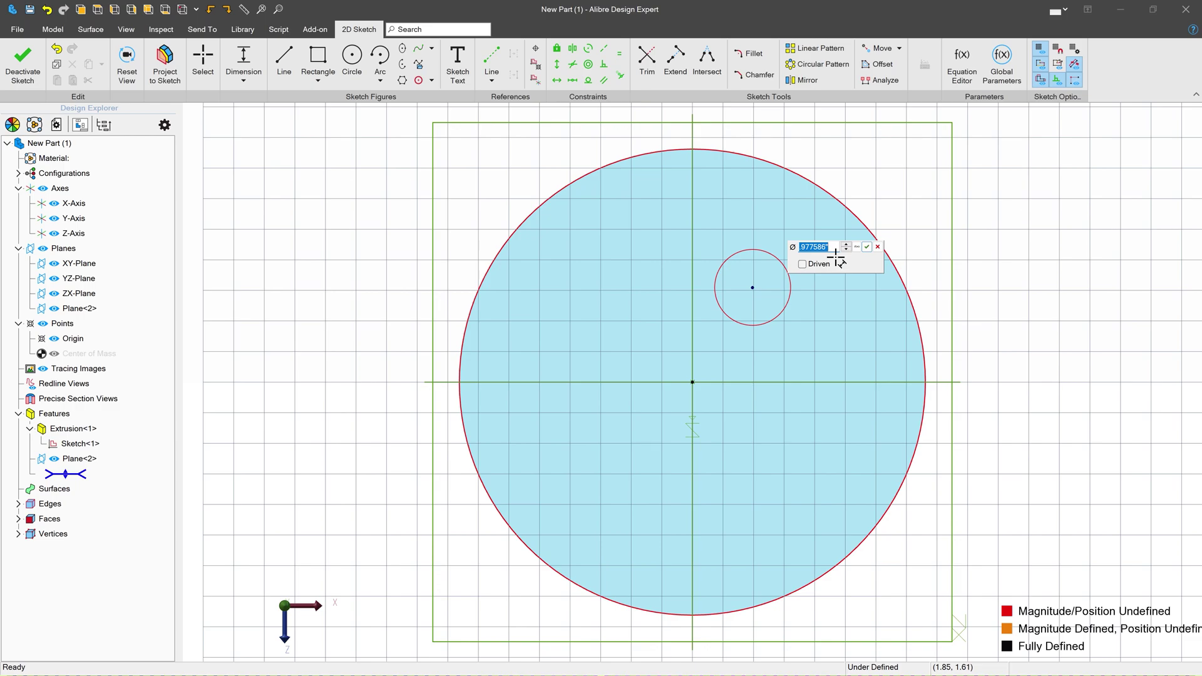
pyautogui.write('1.125')
pyautogui.press('Return')
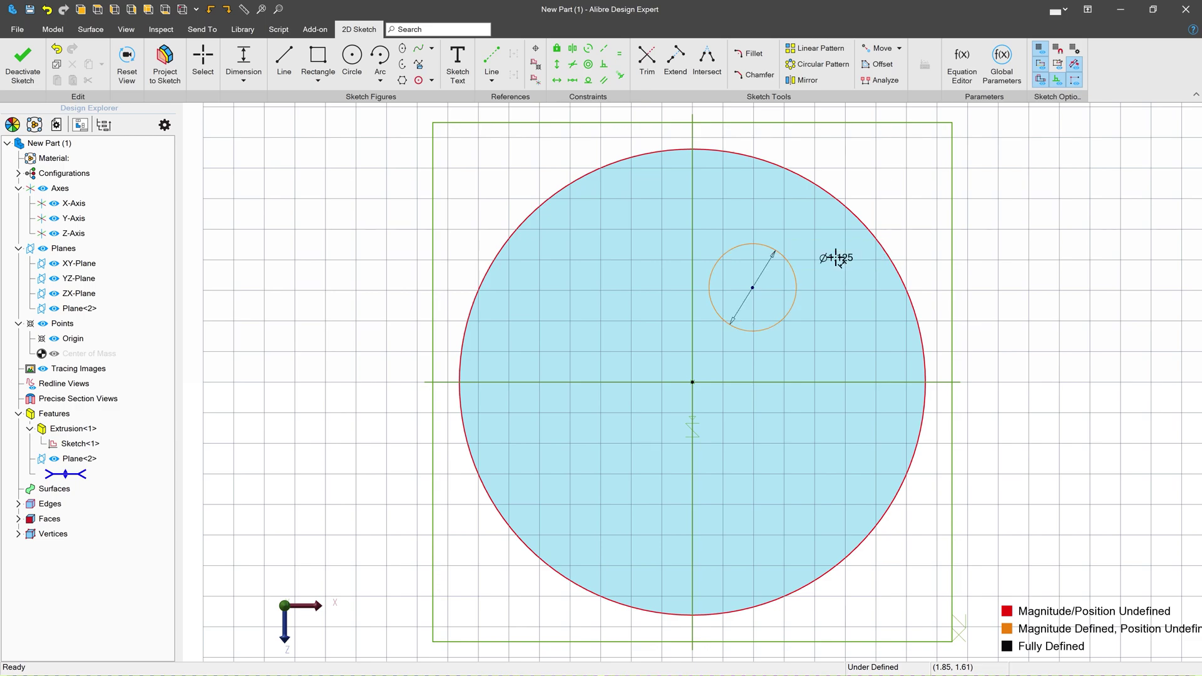
# Step: Dimension the vertical distance from the origin to the small circle's centre to 1 in
pyautogui.click(692, 382)
pyautogui.click(752, 288)
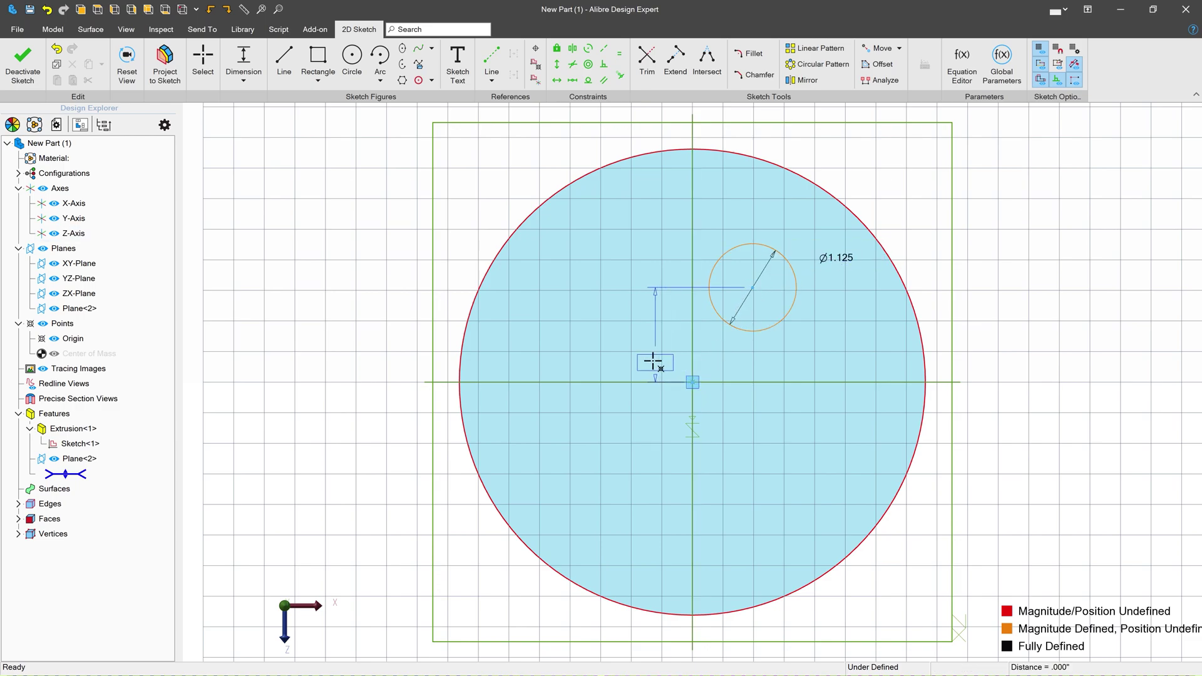
pyautogui.click(639, 352)
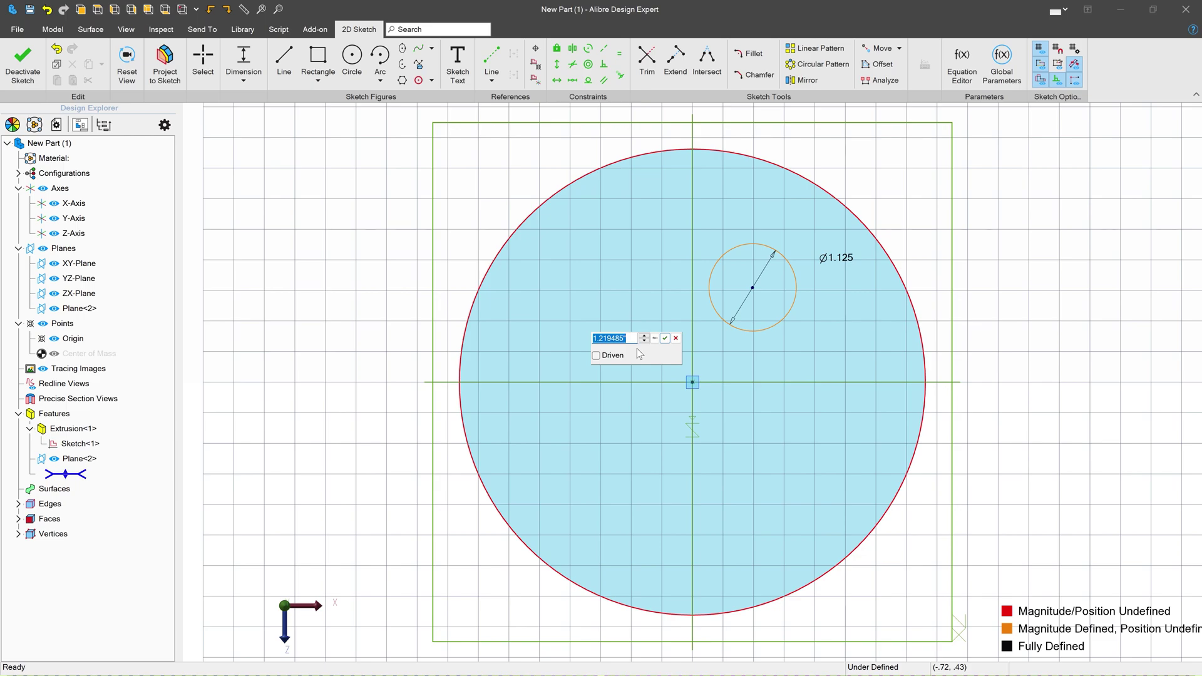
pyautogui.write('1')
pyautogui.press('Return')
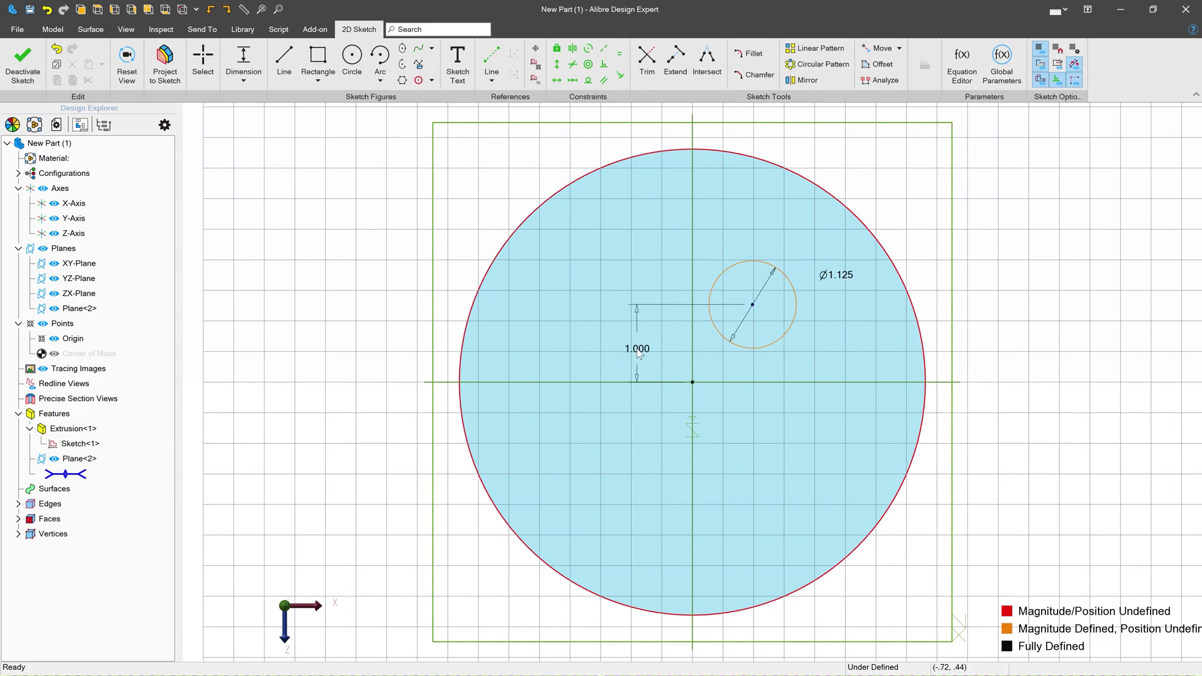
# Step: Dimension the horizontal distance from the small circle's centre to the origin to 0.75 in and finish the sketch
pyautogui.click(752, 307)
pyautogui.click(692, 382)
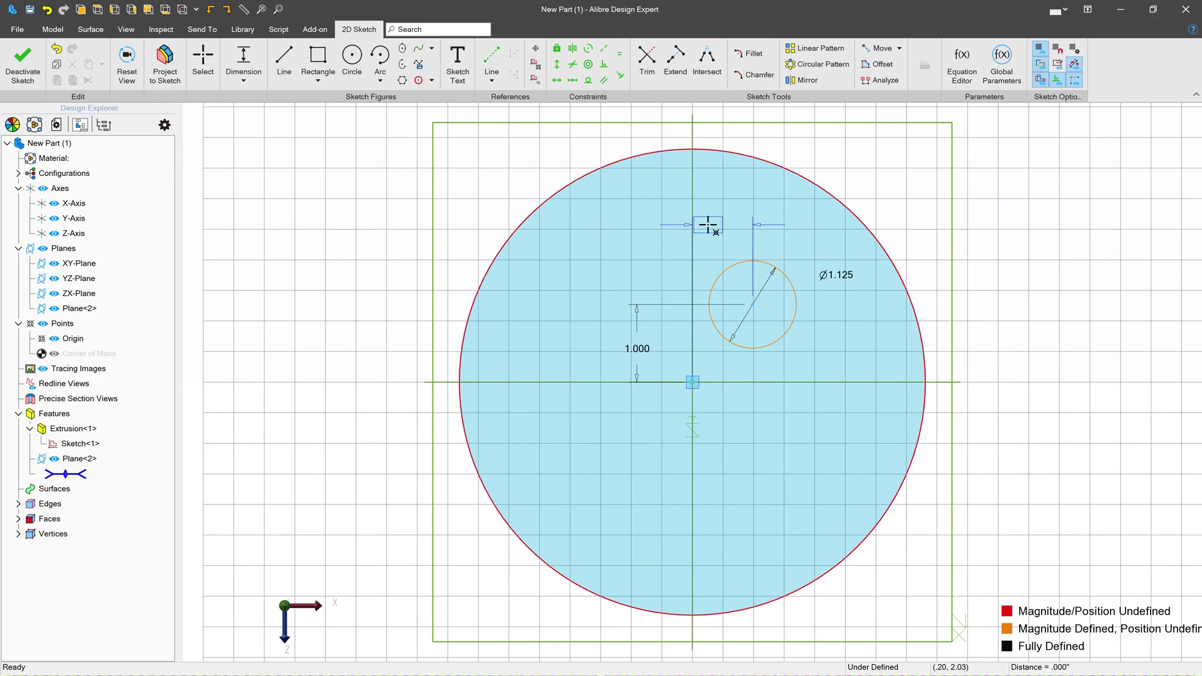
pyautogui.click(707, 224)
pyautogui.write('.75')
pyautogui.press('Return')
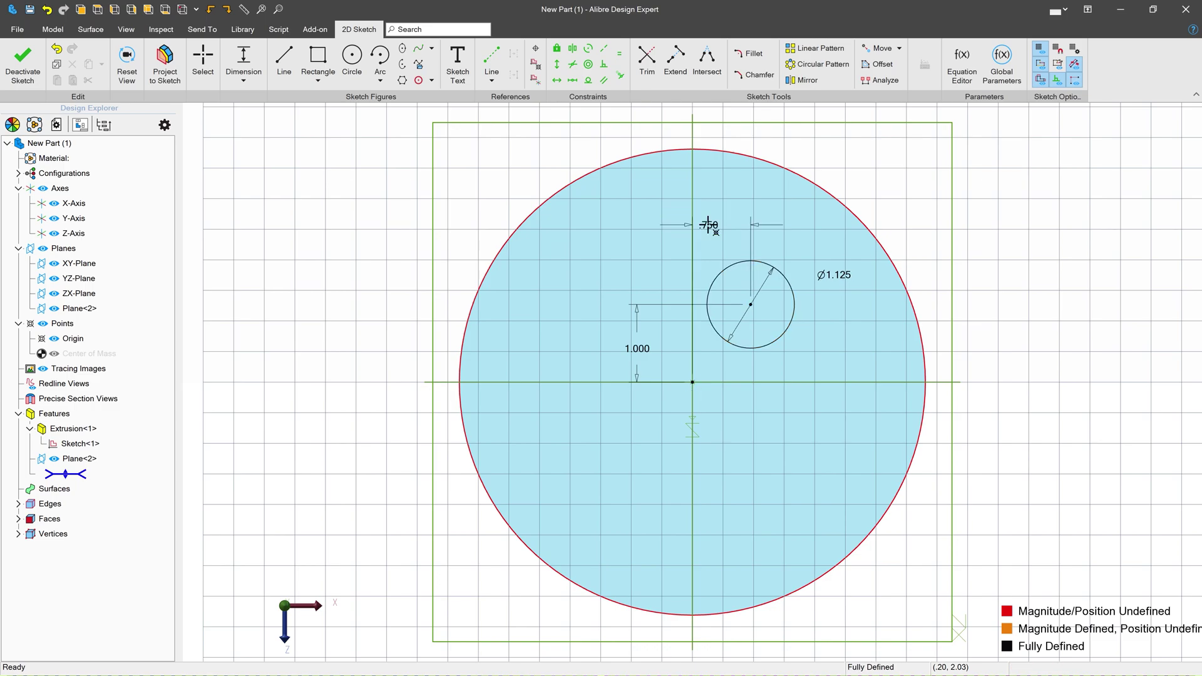
pyautogui.click(23, 62)
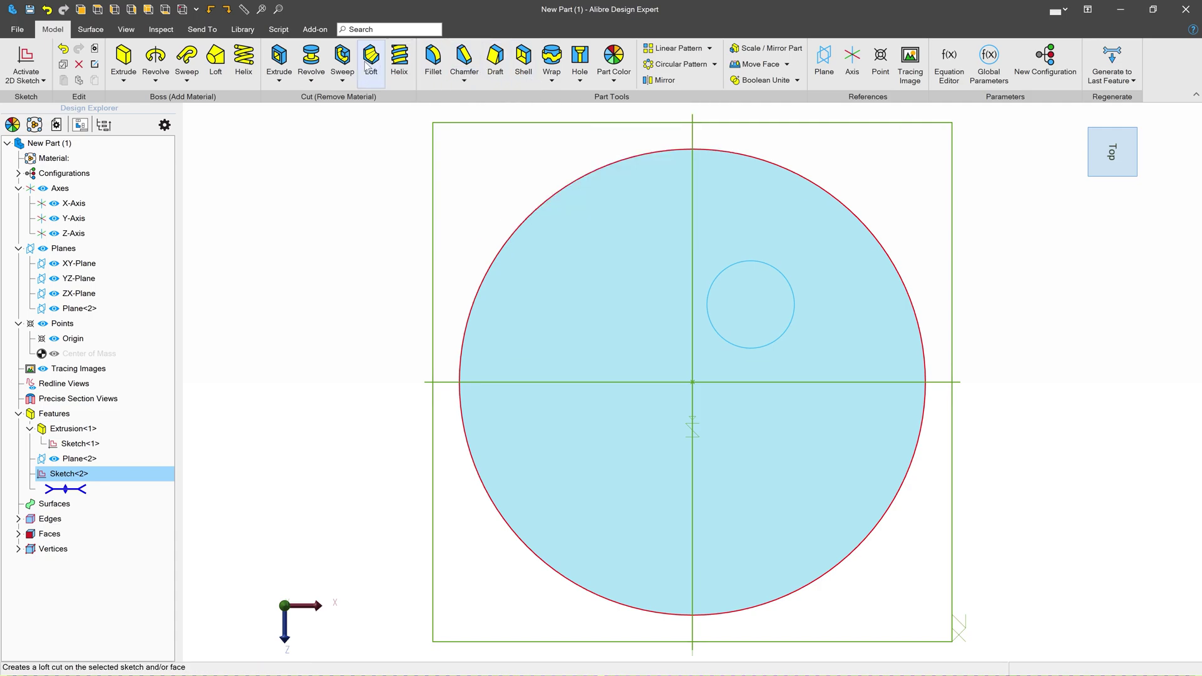
pyautogui.click(401, 62)
pyautogui.click(825, 127)
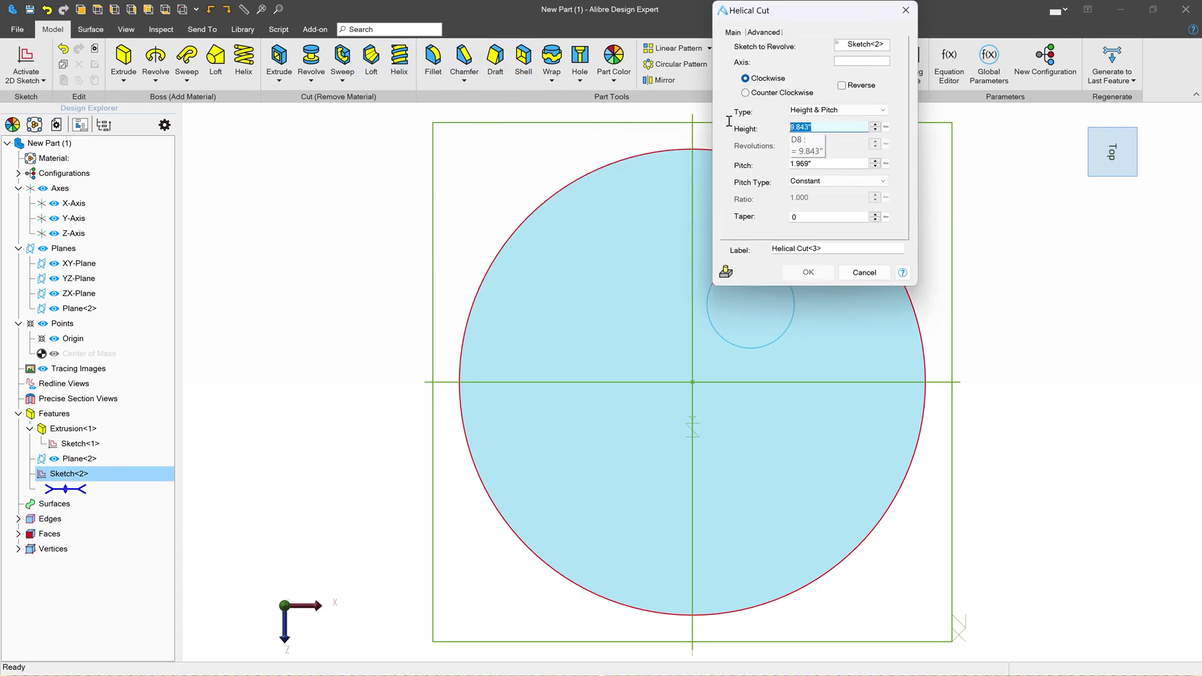
pyautogui.write('2')
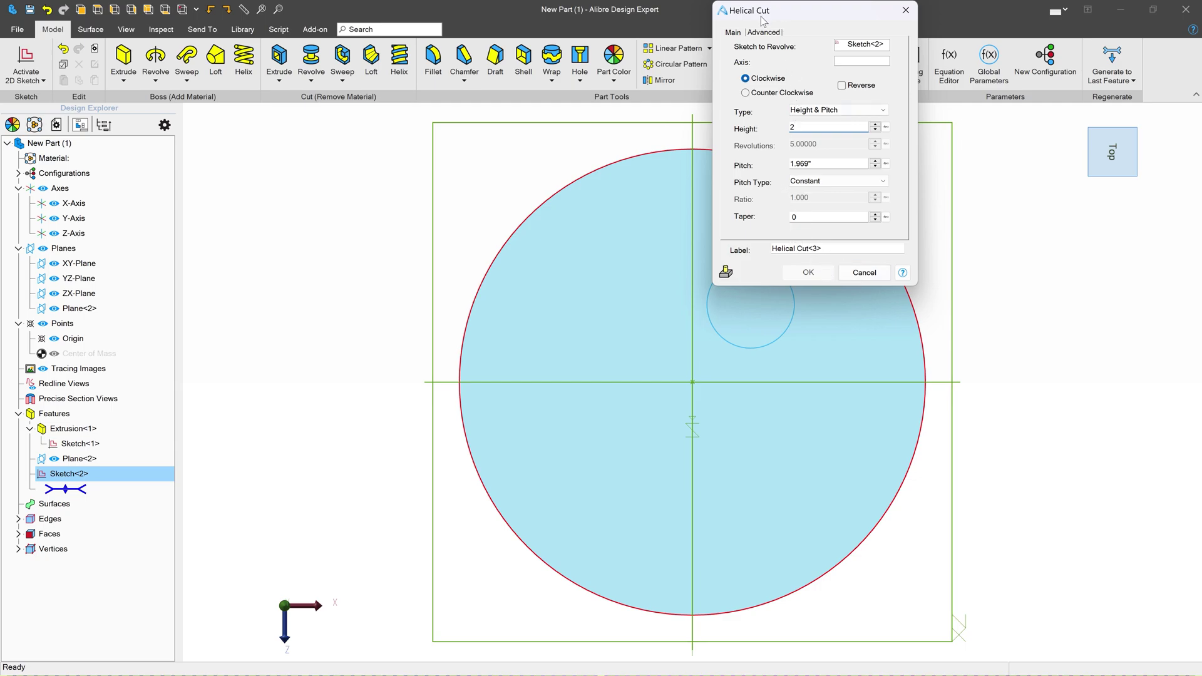
pyautogui.moveTo(763, 20); pyautogui.dragTo(269, 94)
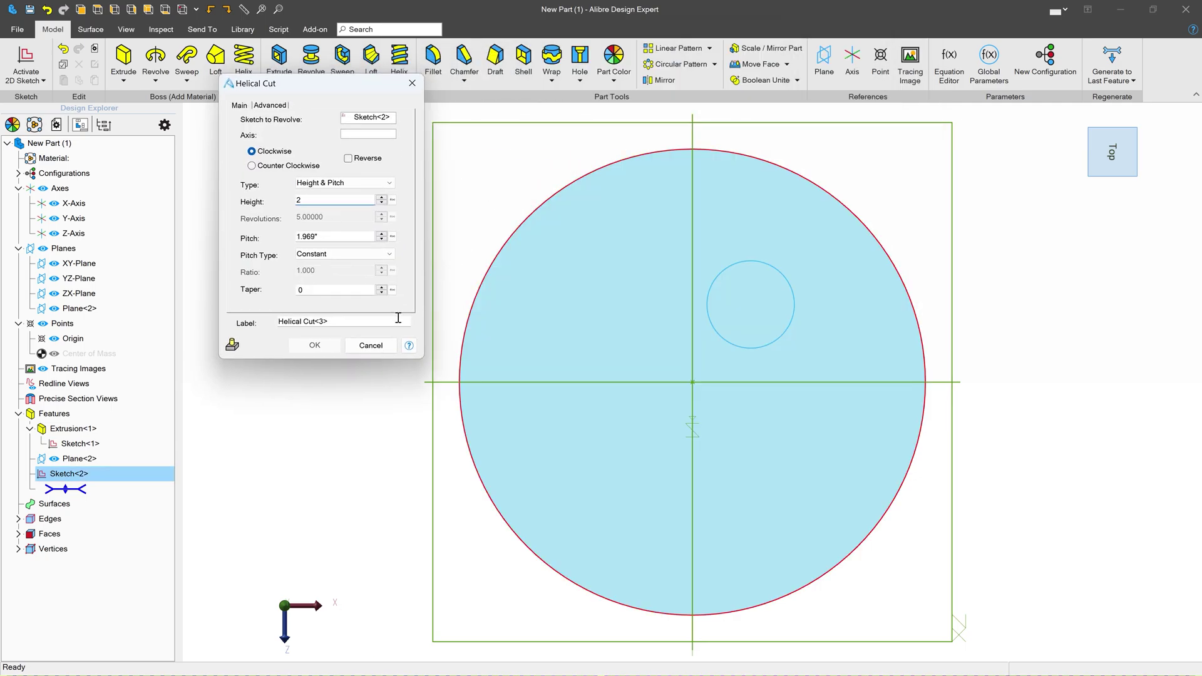
pyautogui.click(382, 350)
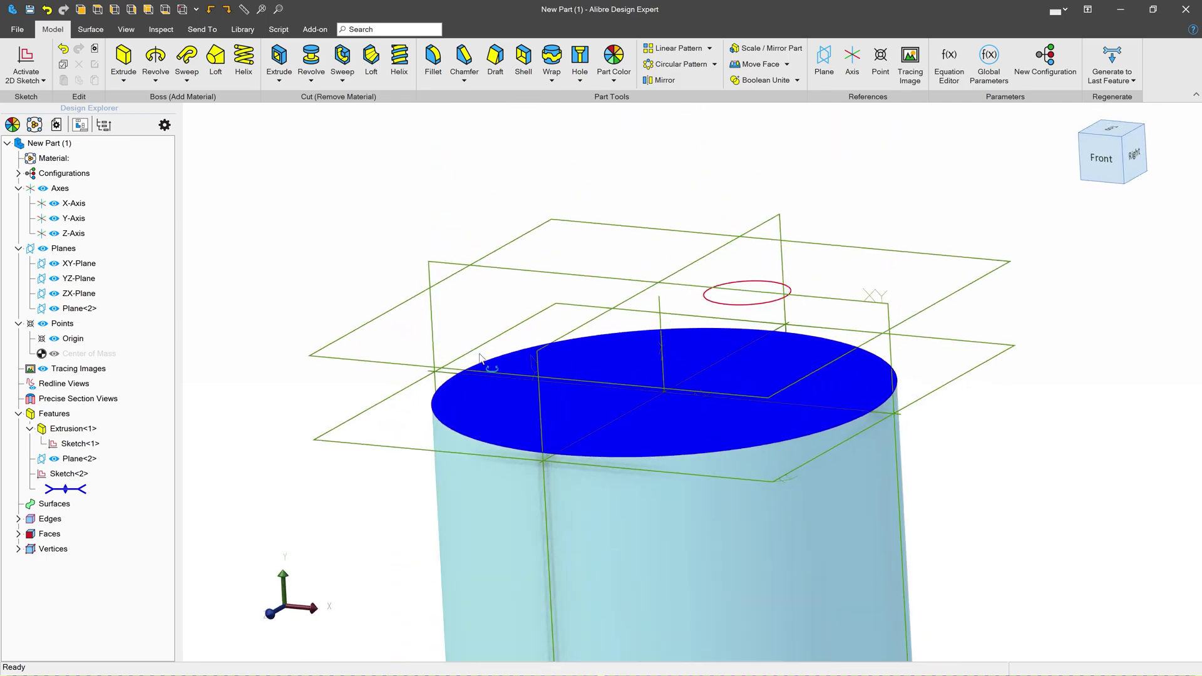
# Step: Insert a reference axis at the intersection of the YZ-Plane and the offset plane above the cylinder
pyautogui.click(852, 60)
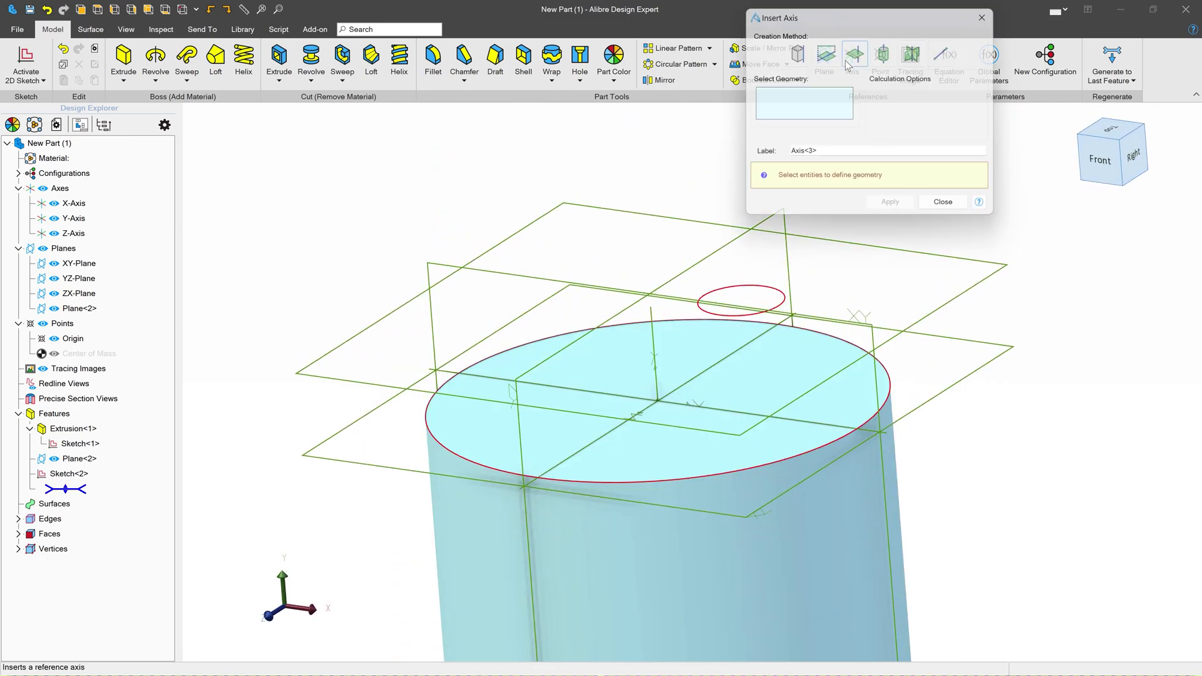
pyautogui.click(714, 257)
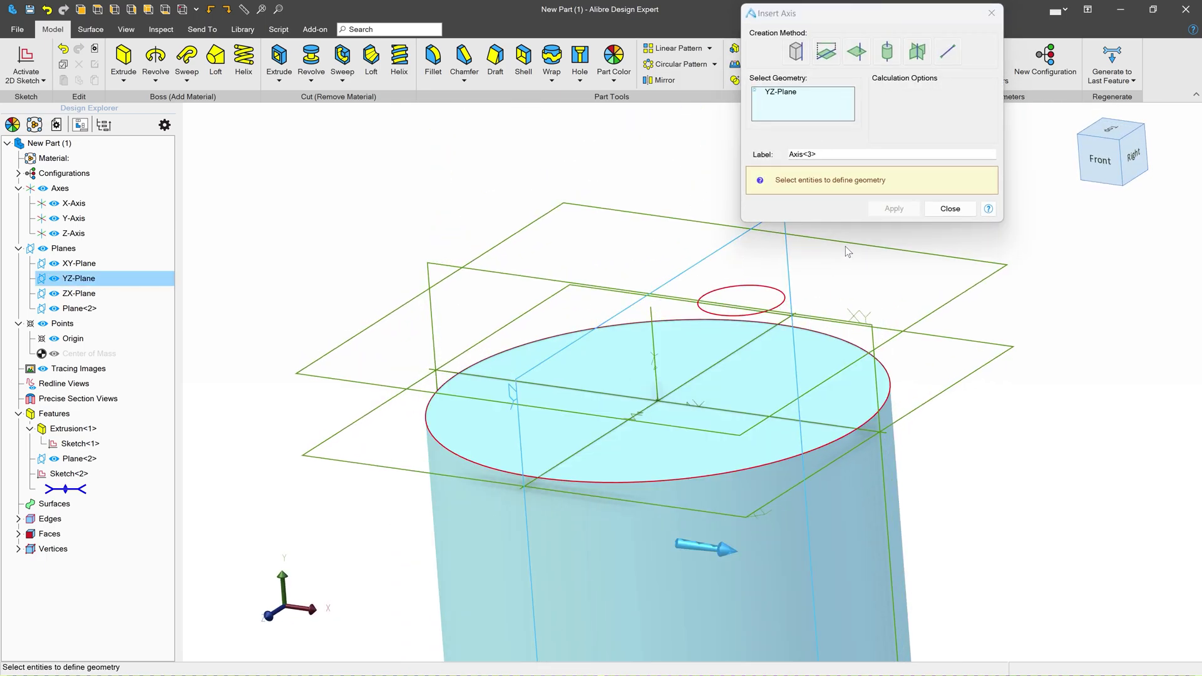
pyautogui.click(791, 236)
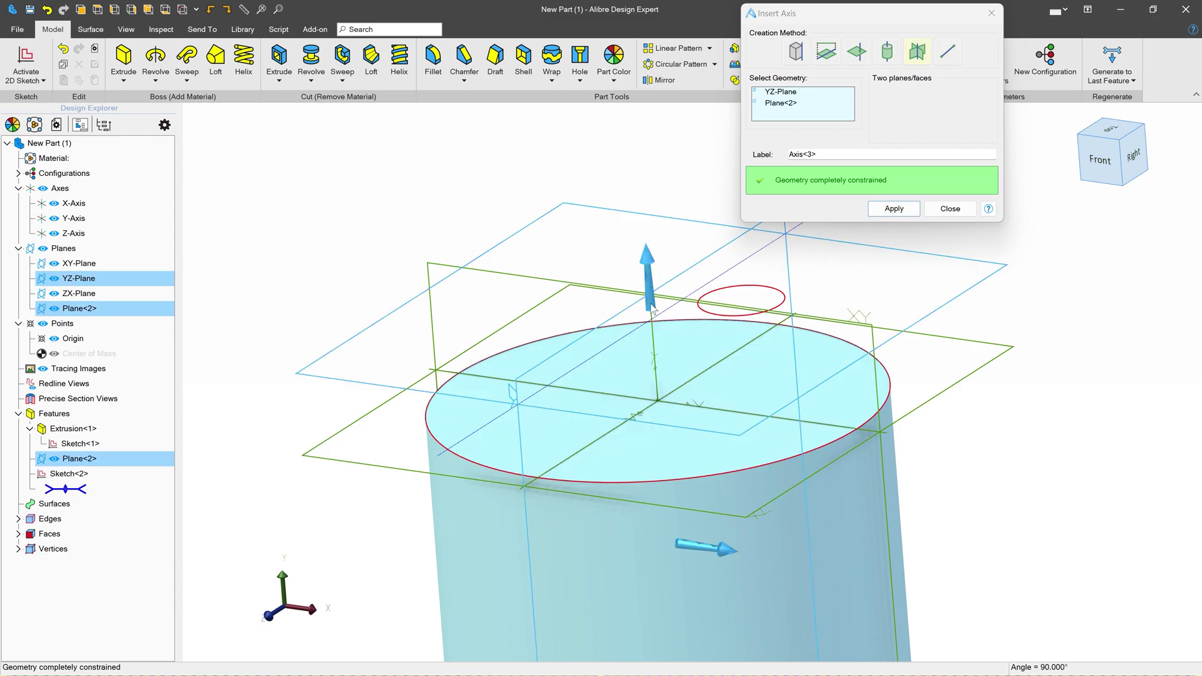
pyautogui.click(892, 209)
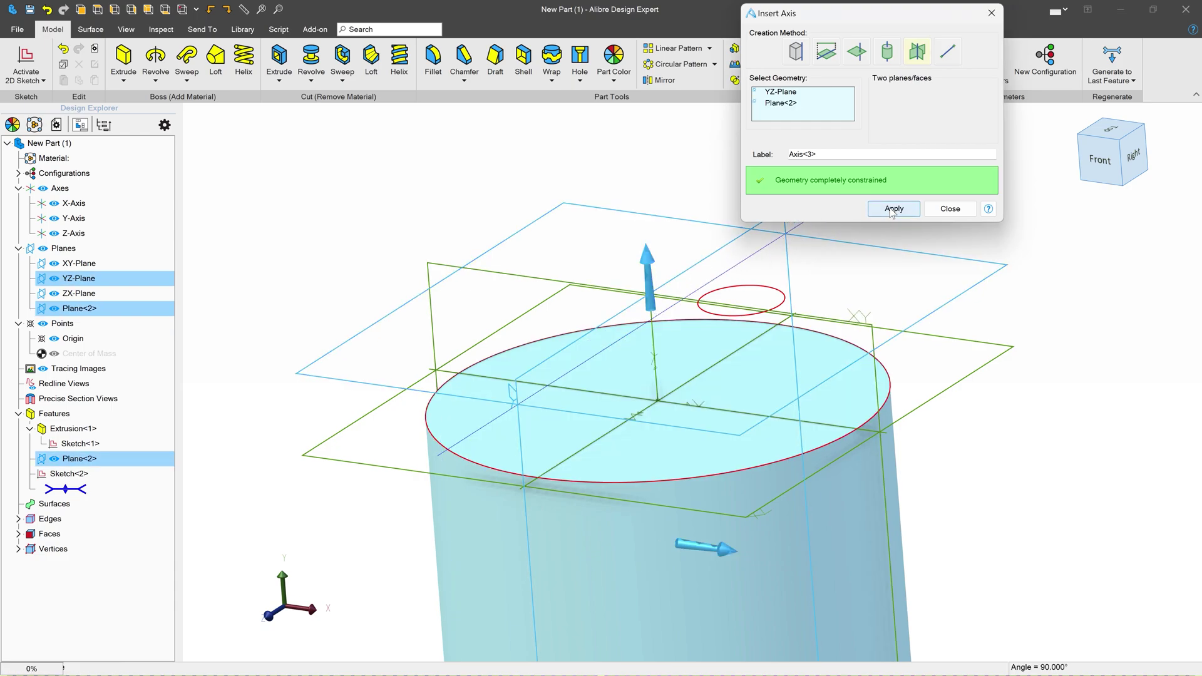
pyautogui.click(950, 209)
# Step: Set up a helical cut of the small circle about the new reference axis with a height of 2 in
pyautogui.click(399, 60)
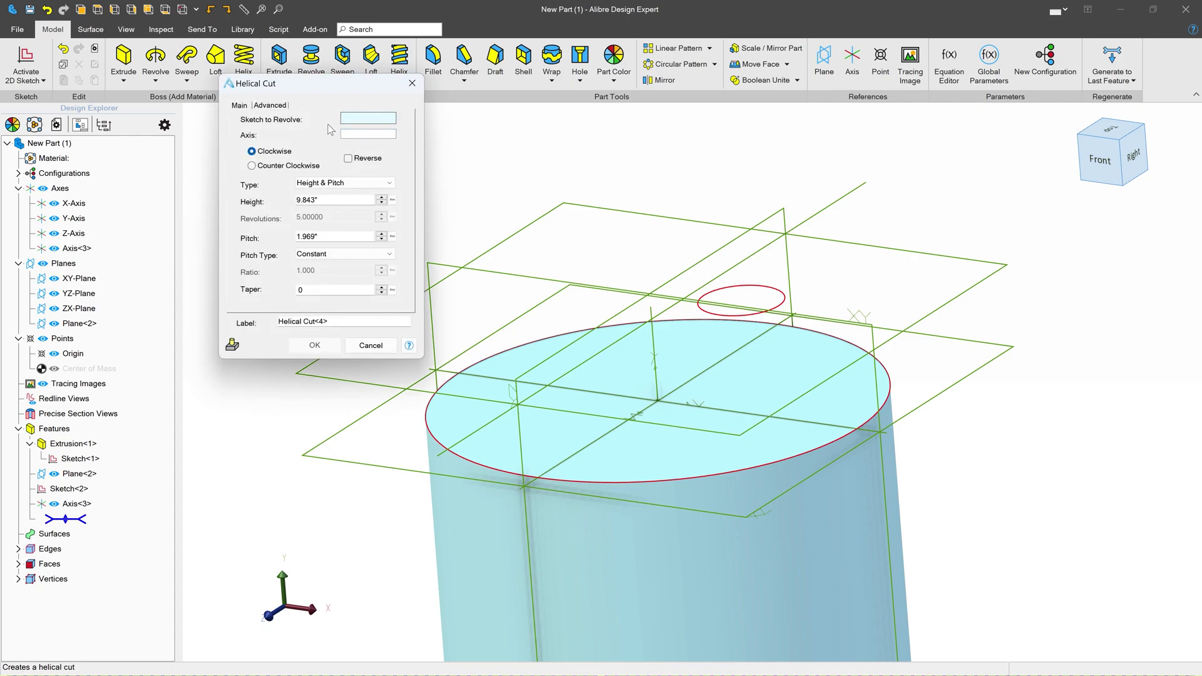
pyautogui.click(765, 286)
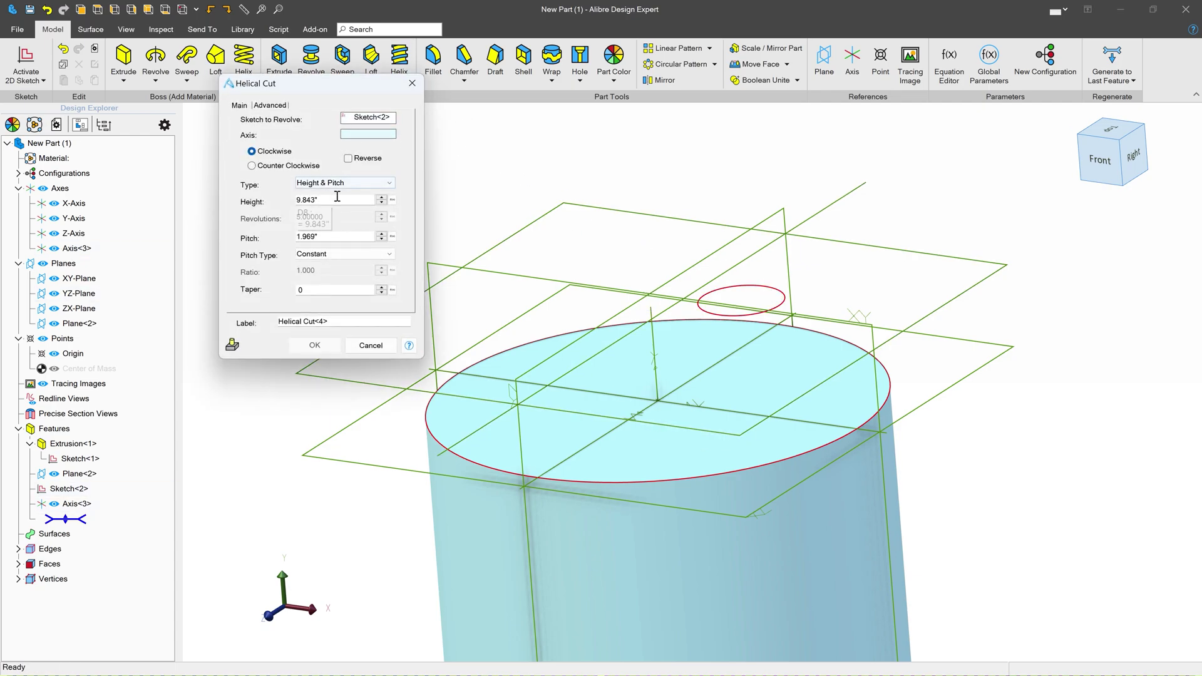
pyautogui.moveTo(337, 197); pyautogui.dragTo(277, 196)
pyautogui.write('2')
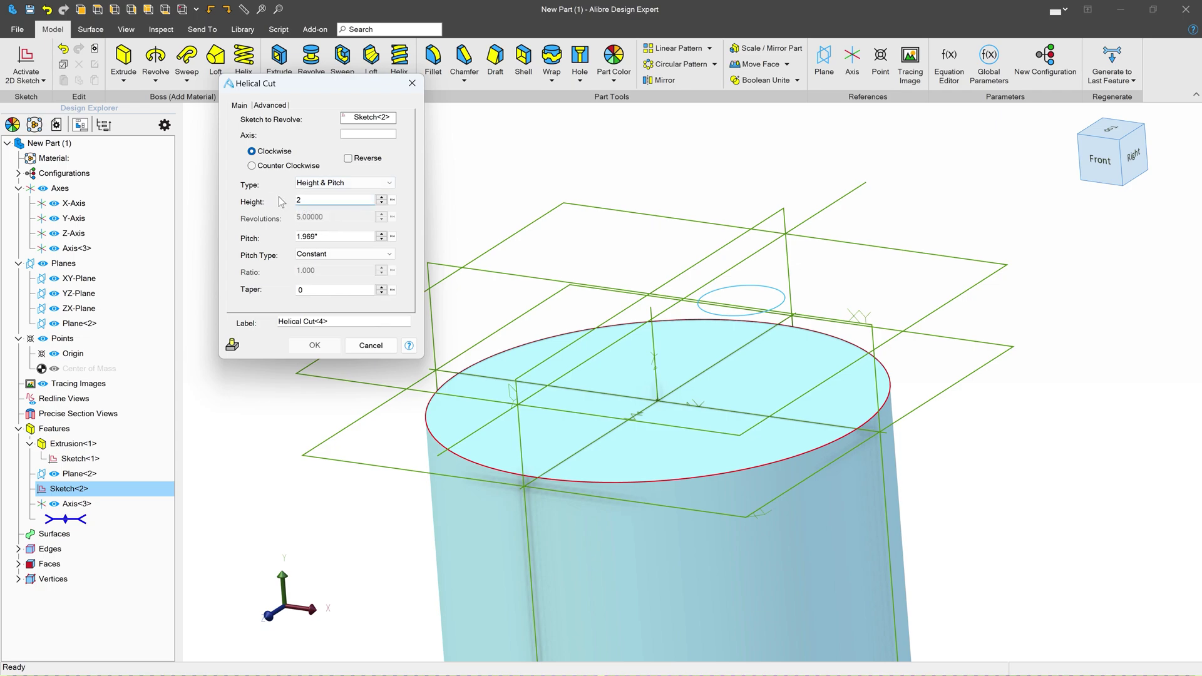
pyautogui.click(349, 136)
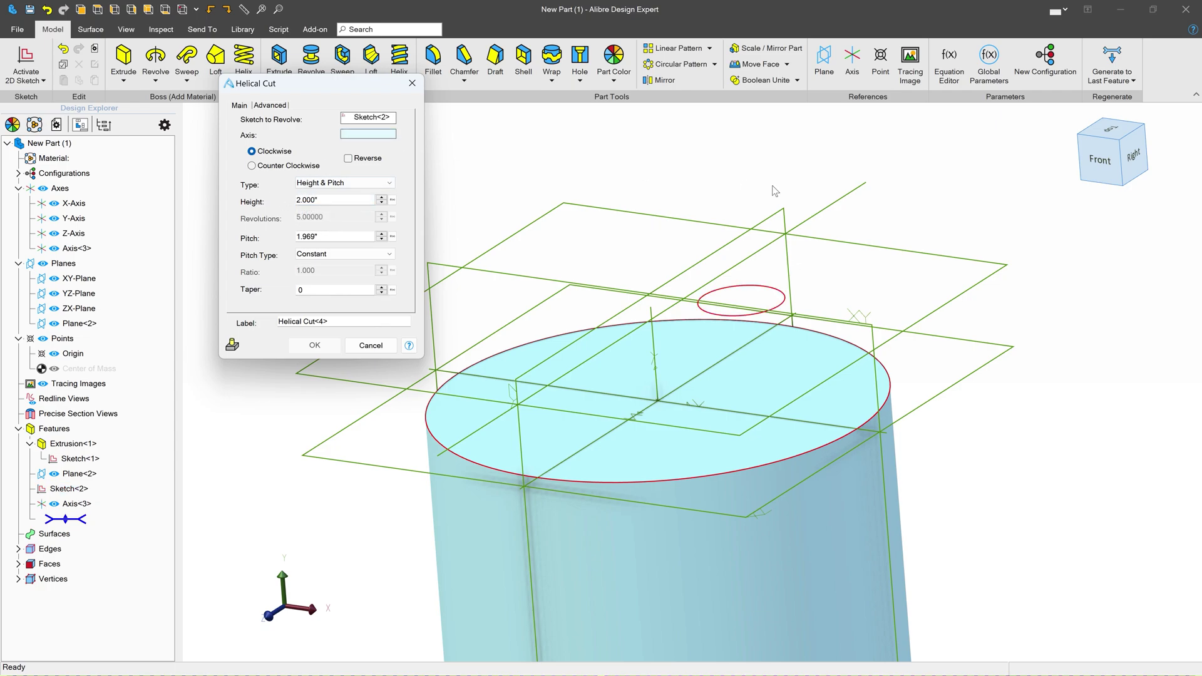
pyautogui.click(828, 210)
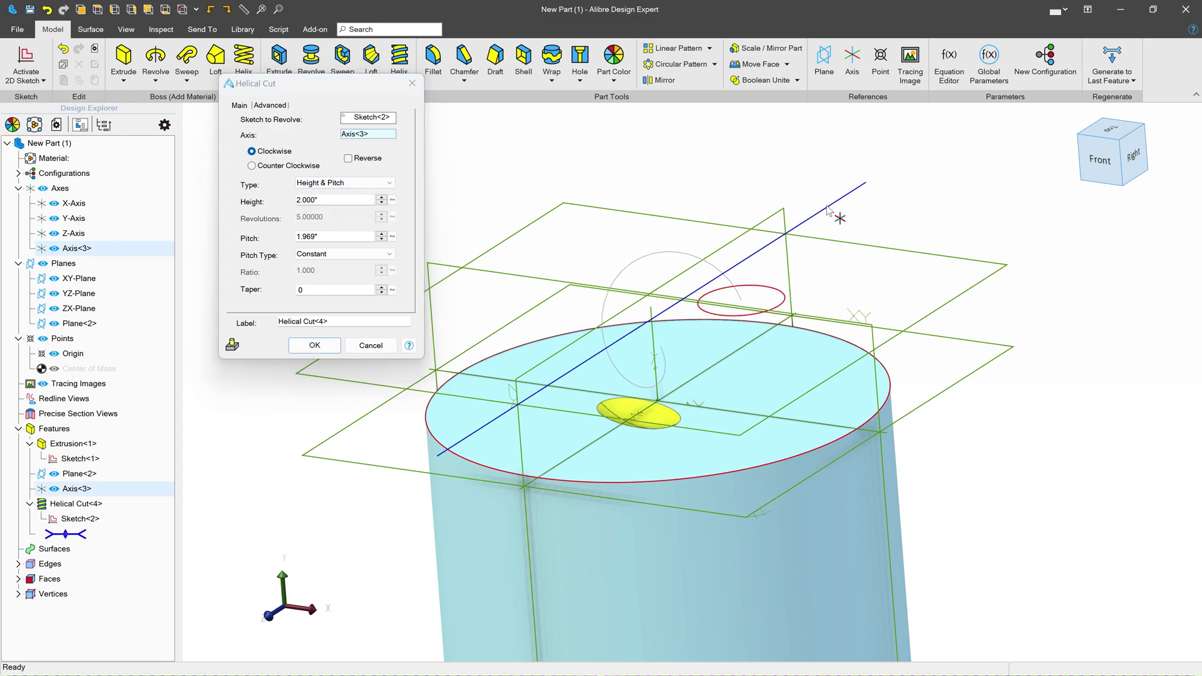
# Step: Reverse the helical cut's direction, set its pitch to 4 in and create the cut
pyautogui.click(349, 159)
pyautogui.moveTo(532, 303); pyautogui.dragTo(537, 329, button='middle')
pyautogui.doubleClick(348, 240)
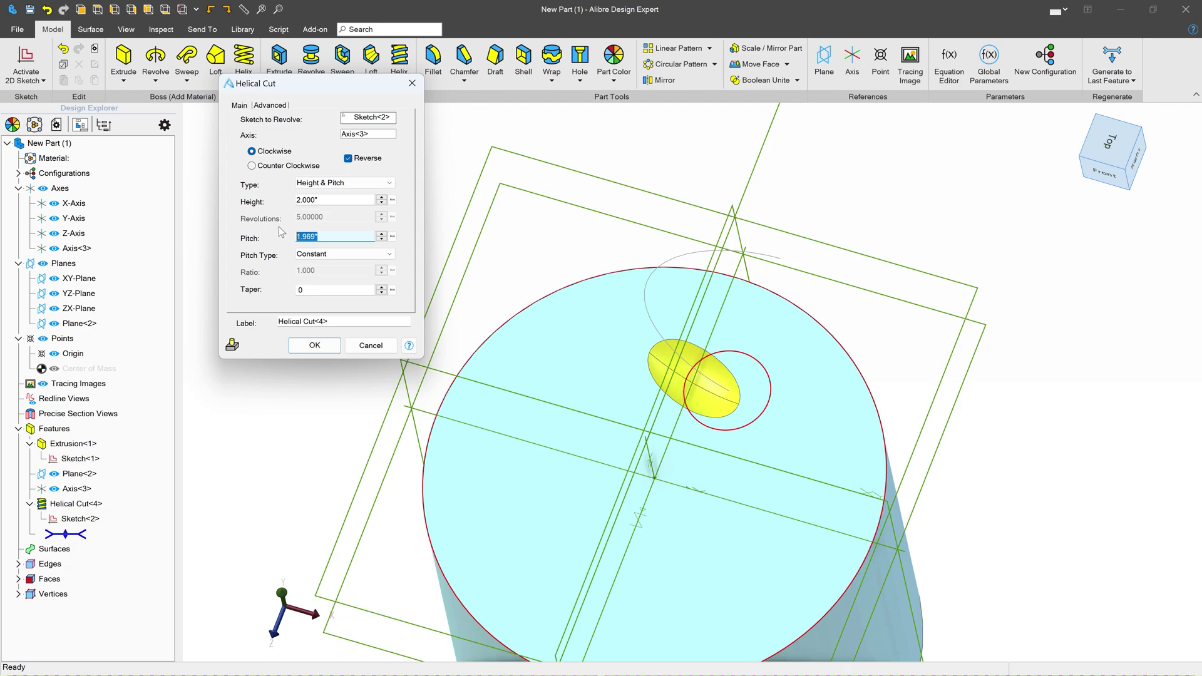
pyautogui.write('4')
pyautogui.click(318, 200)
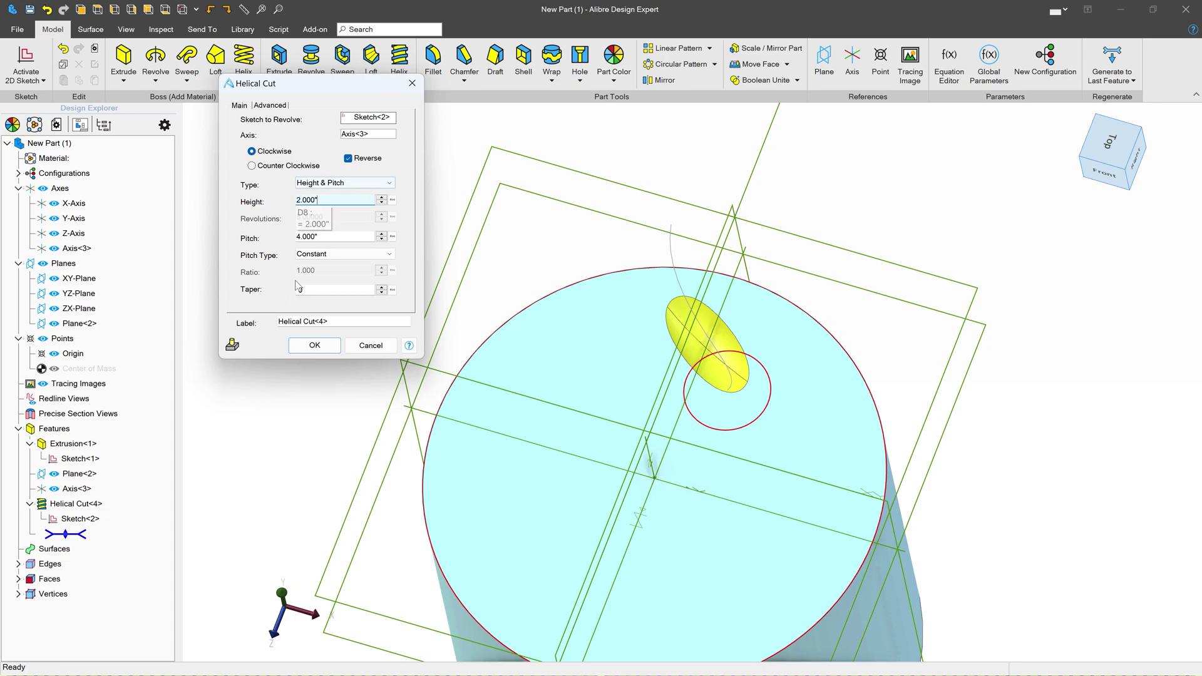
pyautogui.click(313, 345)
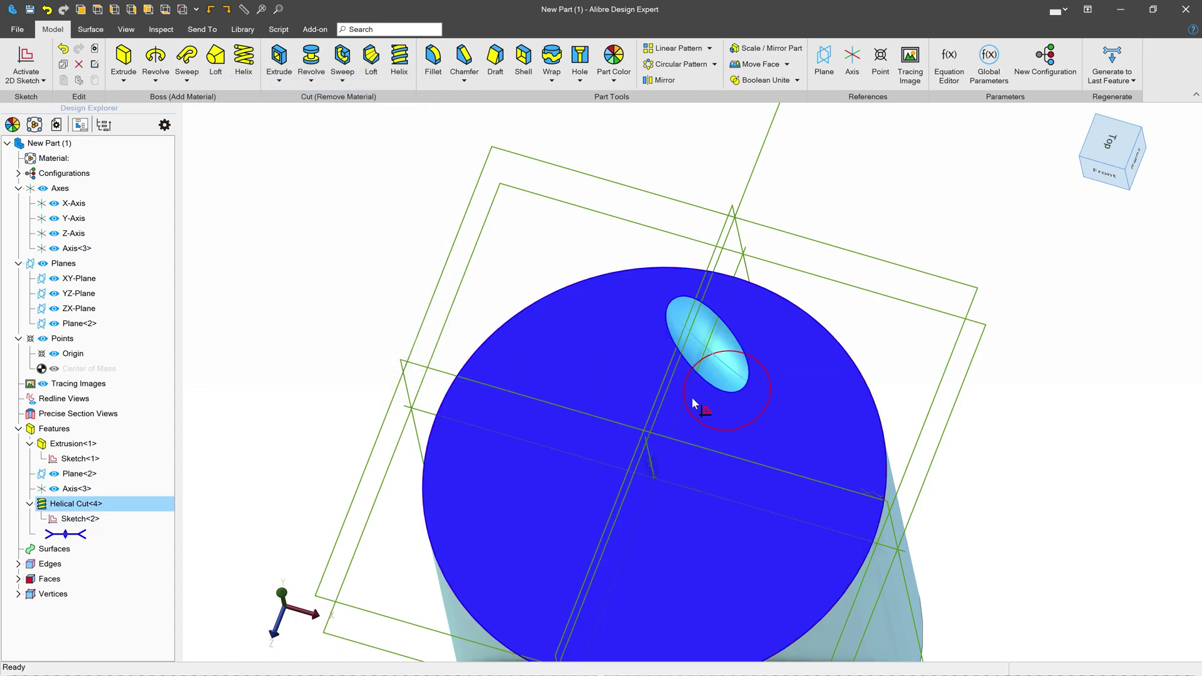
# Step: Edit the helical cut's sketch to set the small circle's diameter to 1.25 in and finish the sketch
pyautogui.rightClick(693, 394)
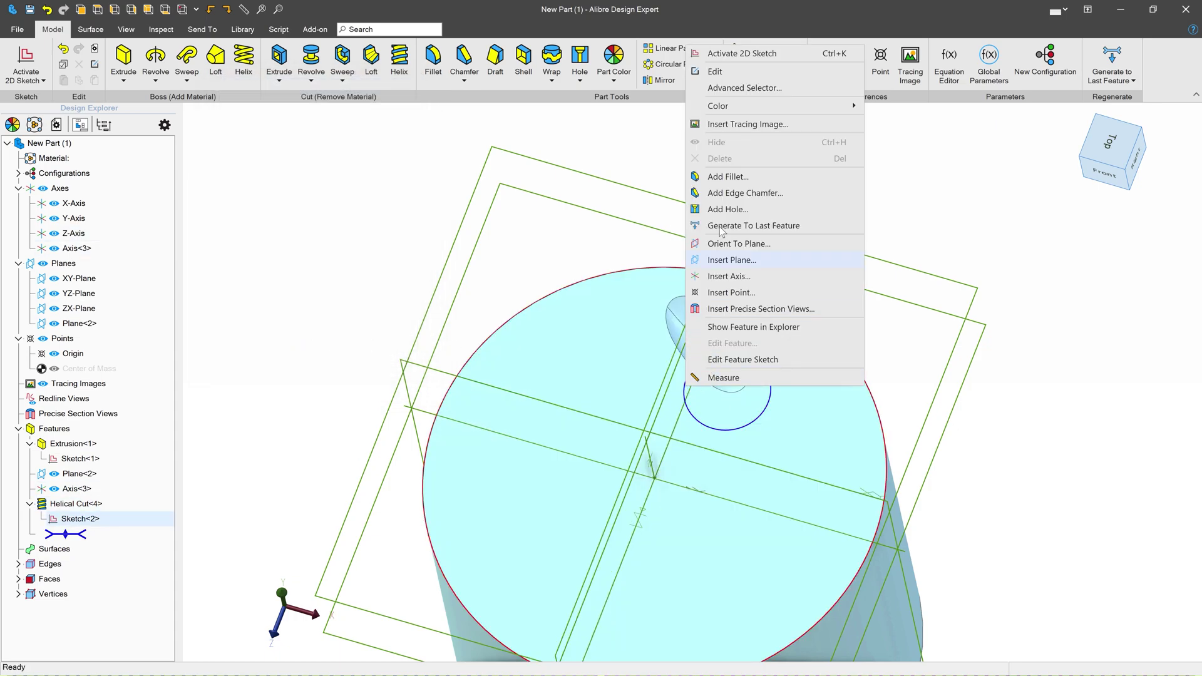
pyautogui.click(716, 71)
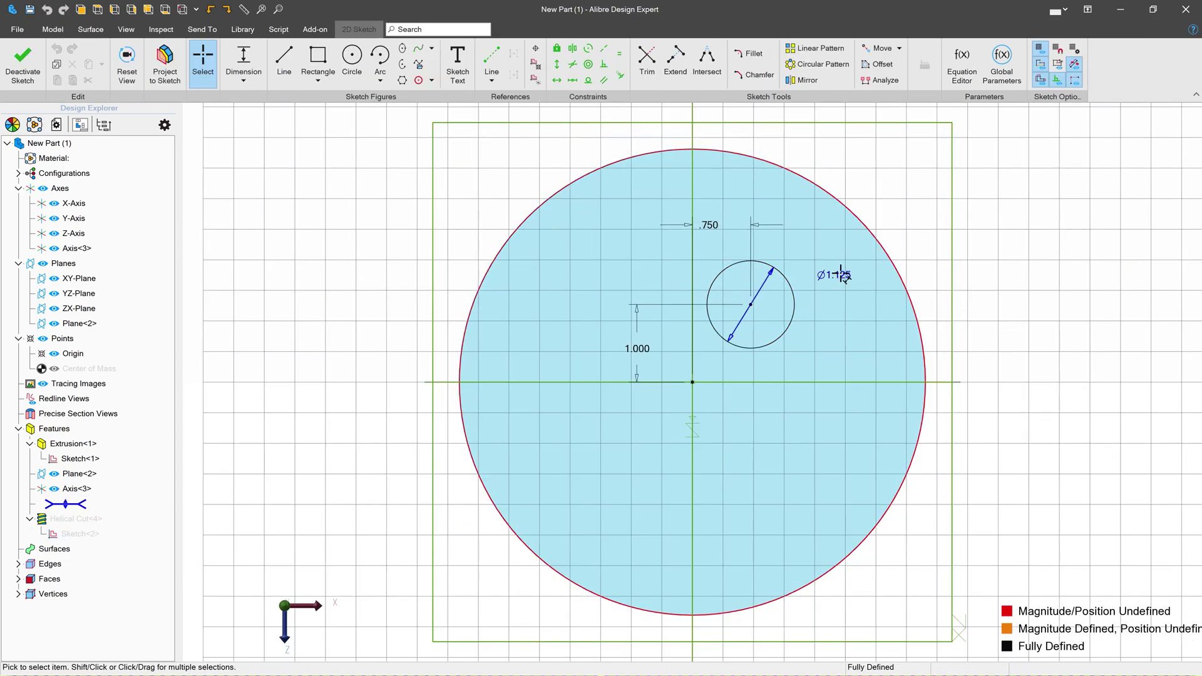
pyautogui.doubleClick(844, 276)
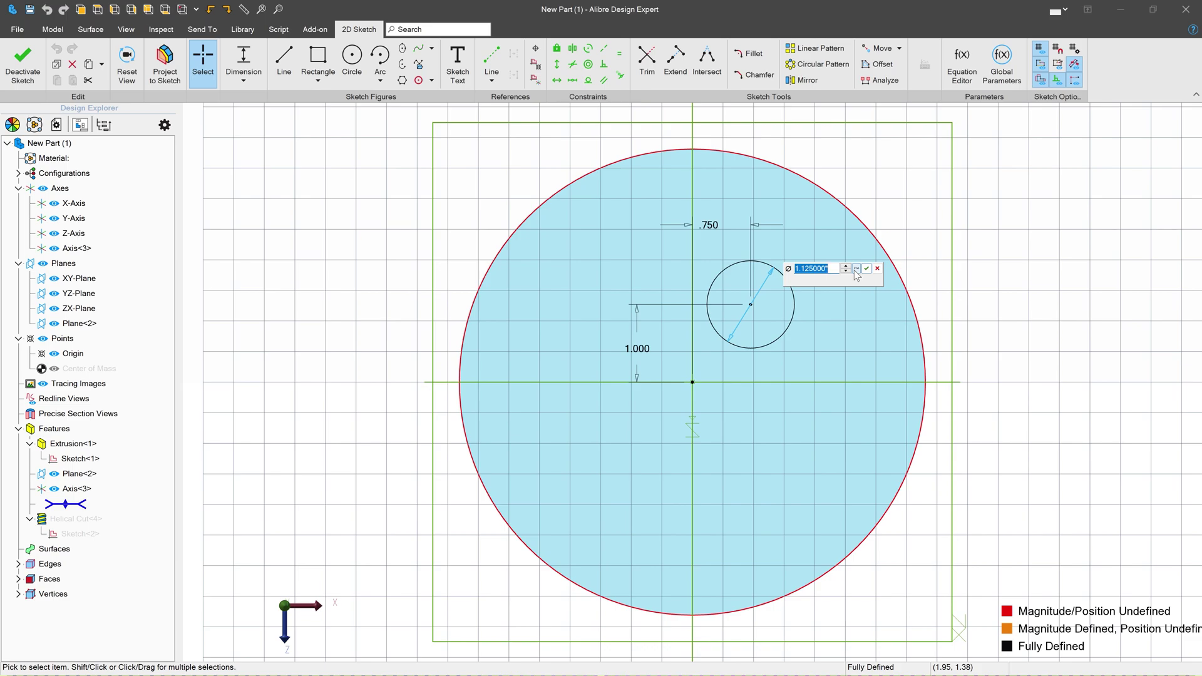
pyautogui.write('1.25')
pyautogui.click(867, 268)
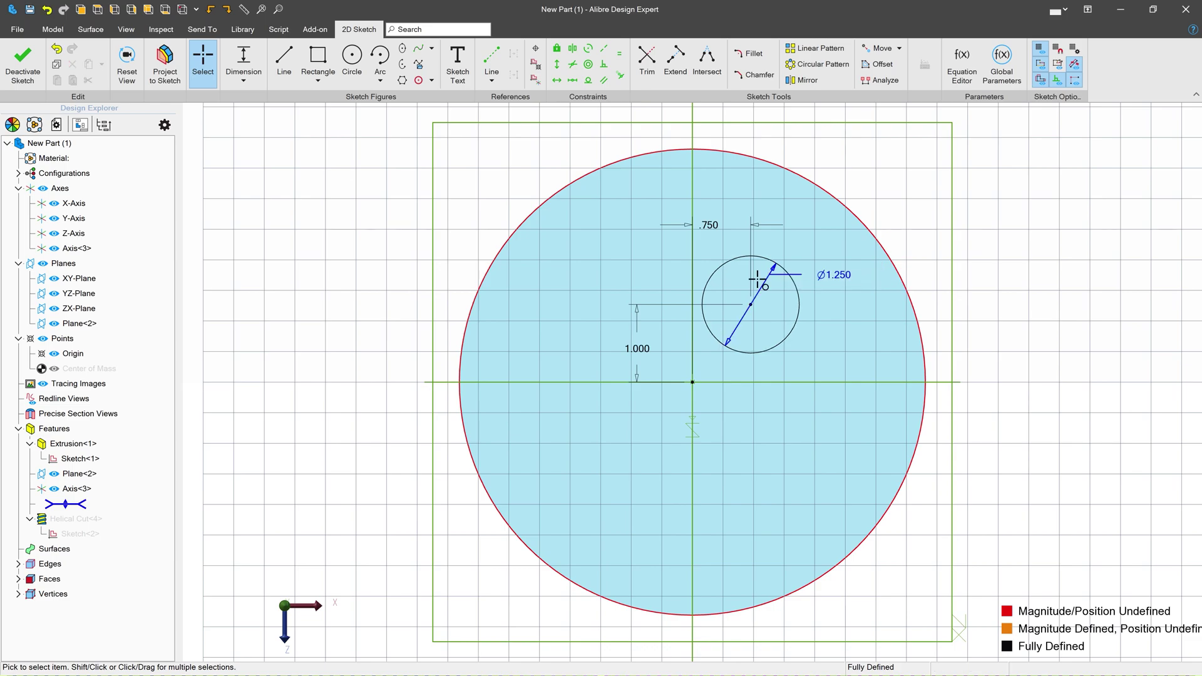
pyautogui.click(23, 63)
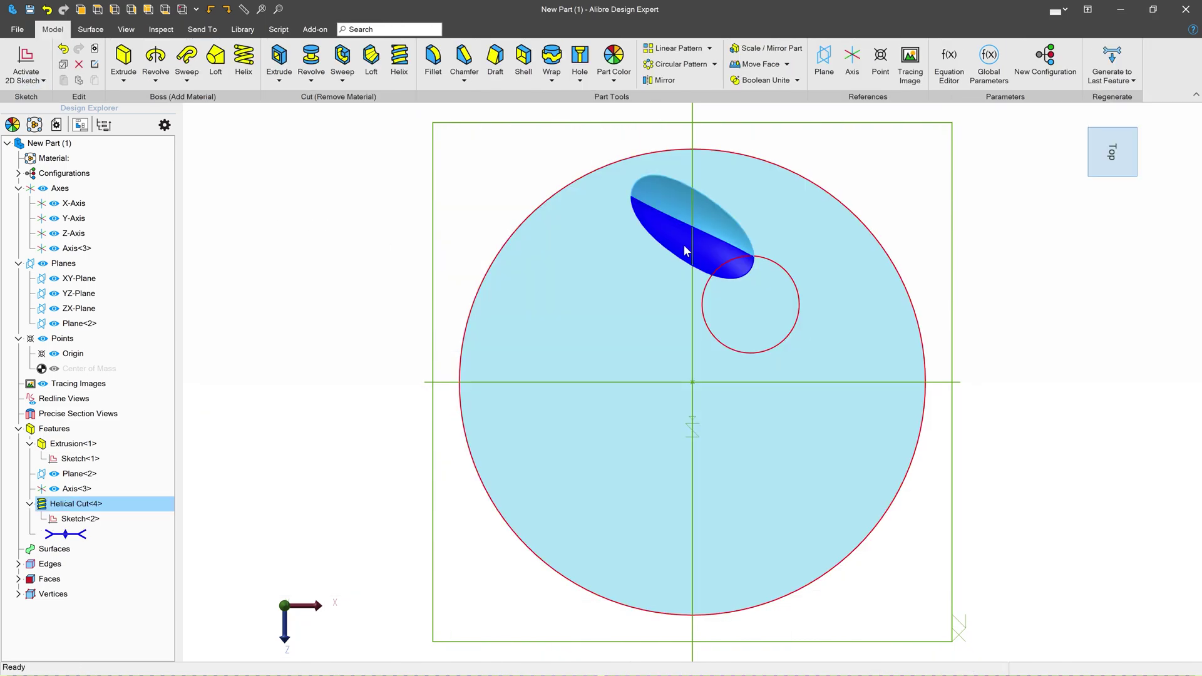
# Step: Create a circular pattern of the helical cut with 18 instances around the Y-Axis
pyautogui.moveTo(666, 268)
pyautogui.mouseDown(button='middle')
pyautogui.moveTo(648, 249)
pyautogui.moveTo(663, 271)
pyautogui.mouseUp(button='middle')
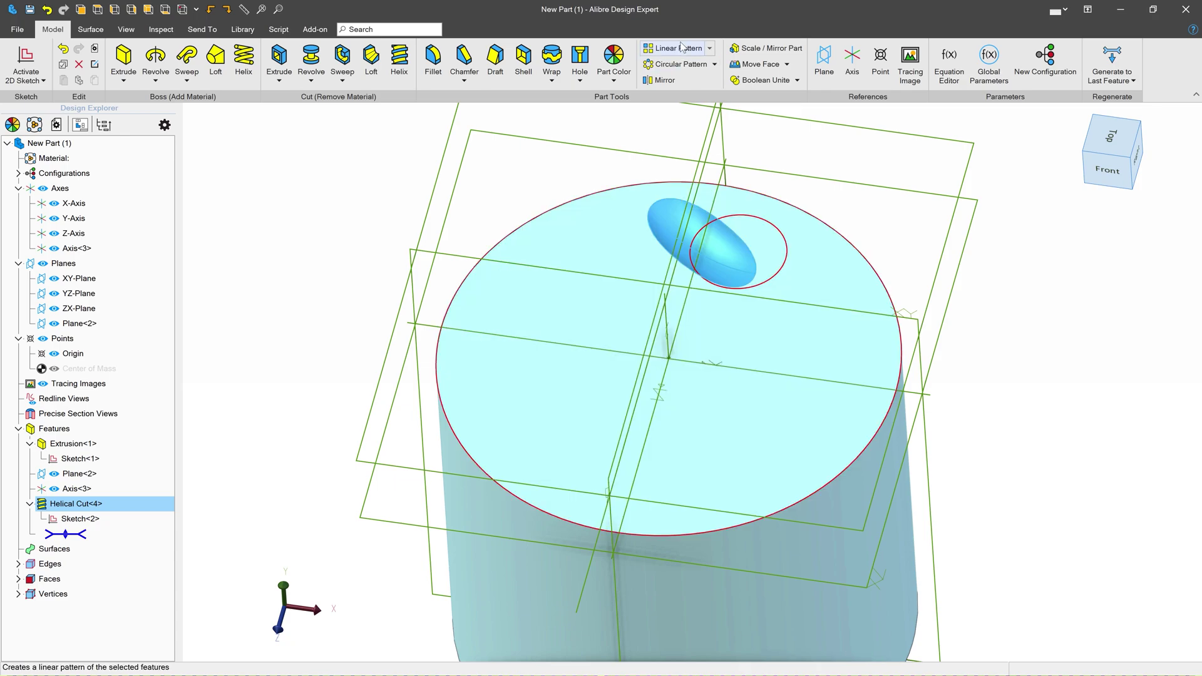
pyautogui.click(681, 65)
pyautogui.doubleClick(778, 119)
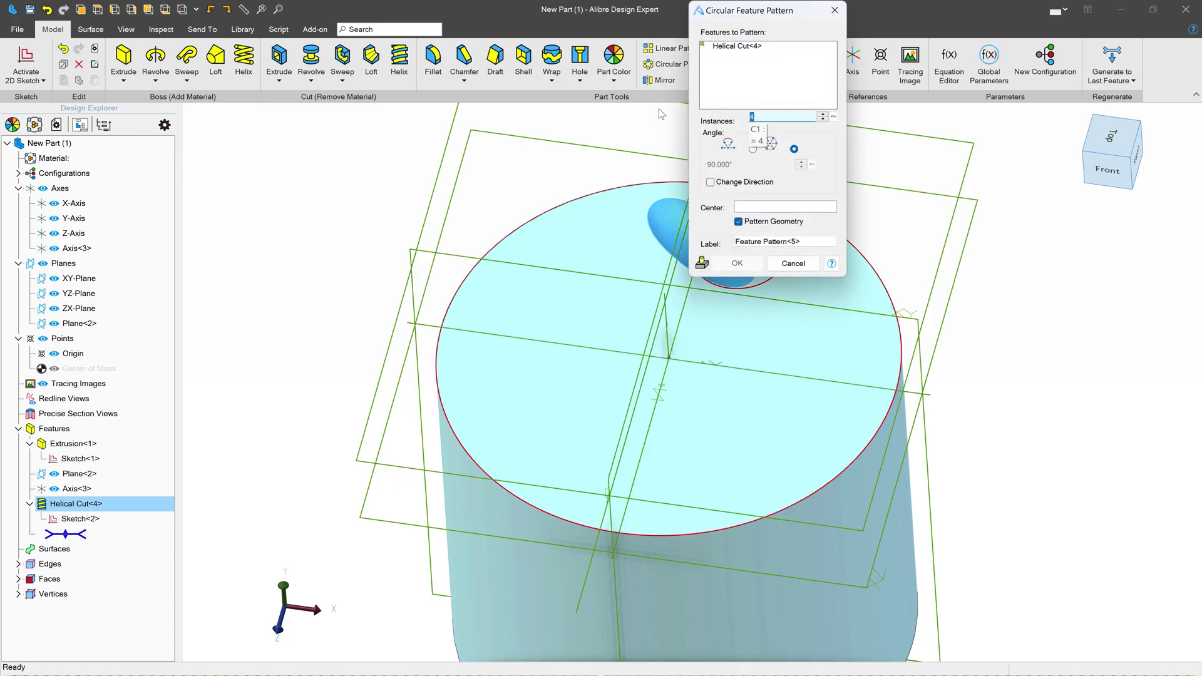
pyautogui.write('18')
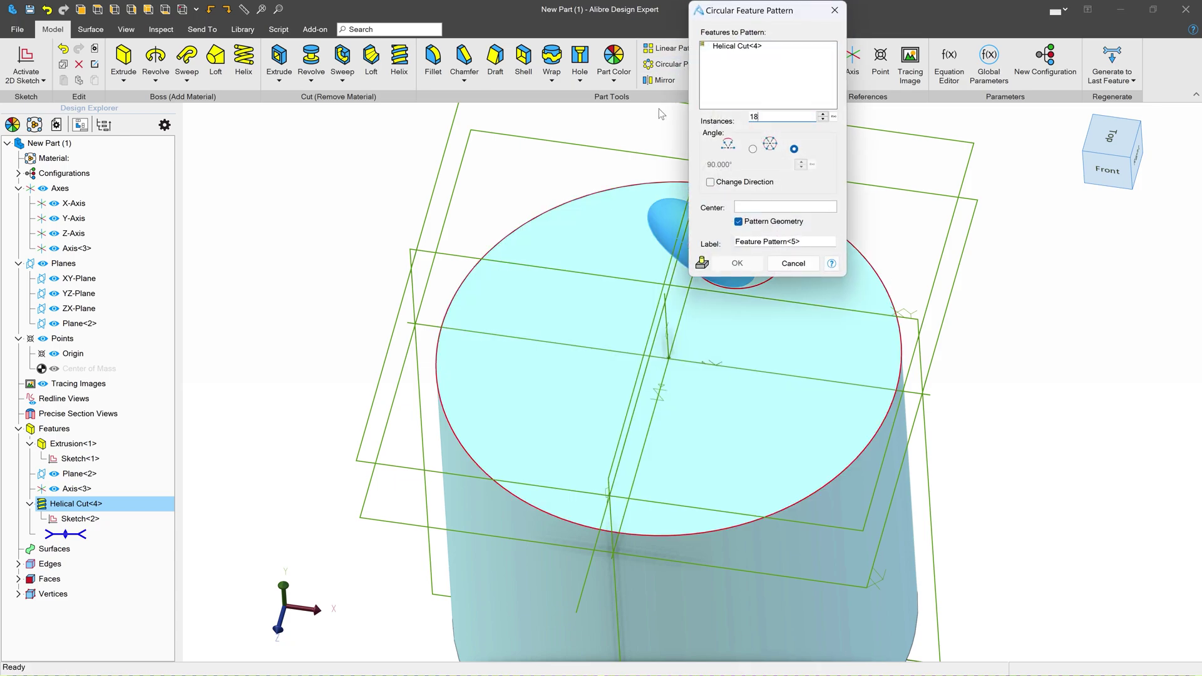
pyautogui.click(749, 208)
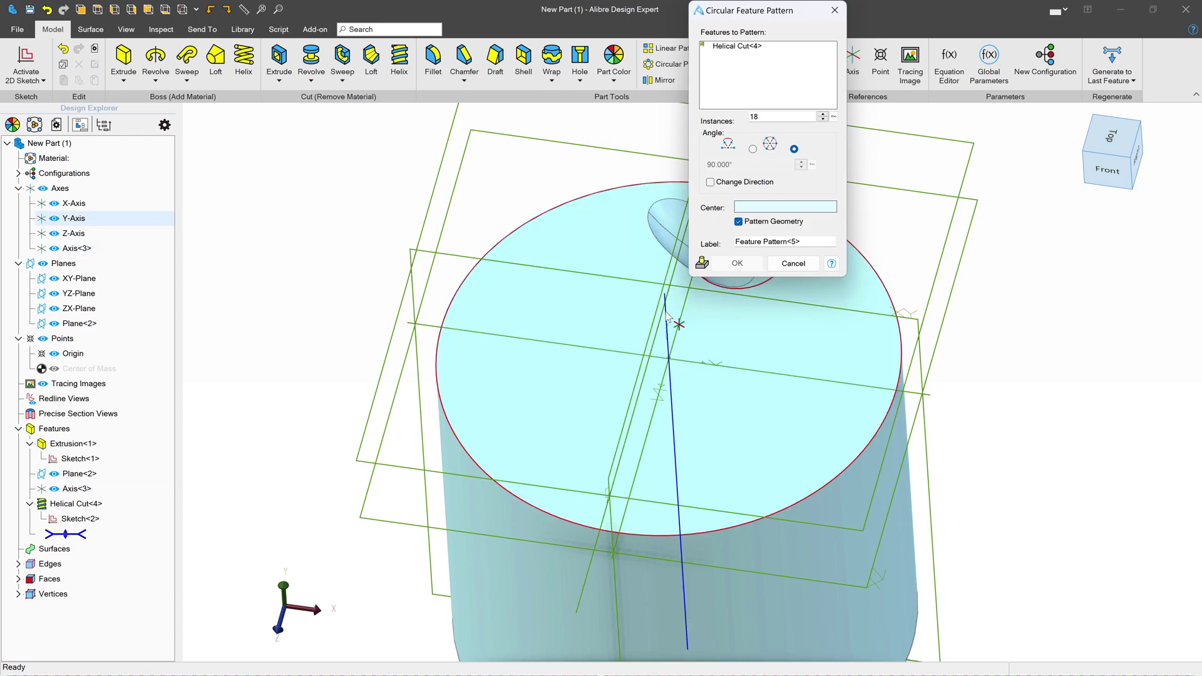
pyautogui.click(666, 314)
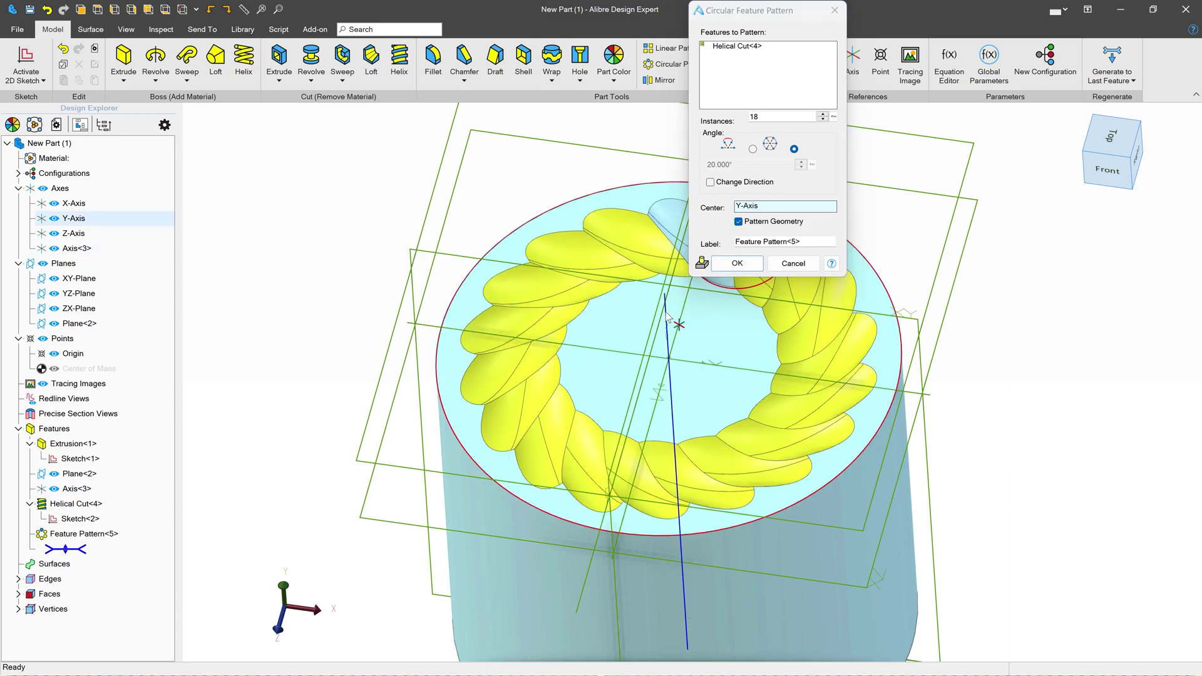
pyautogui.click(737, 263)
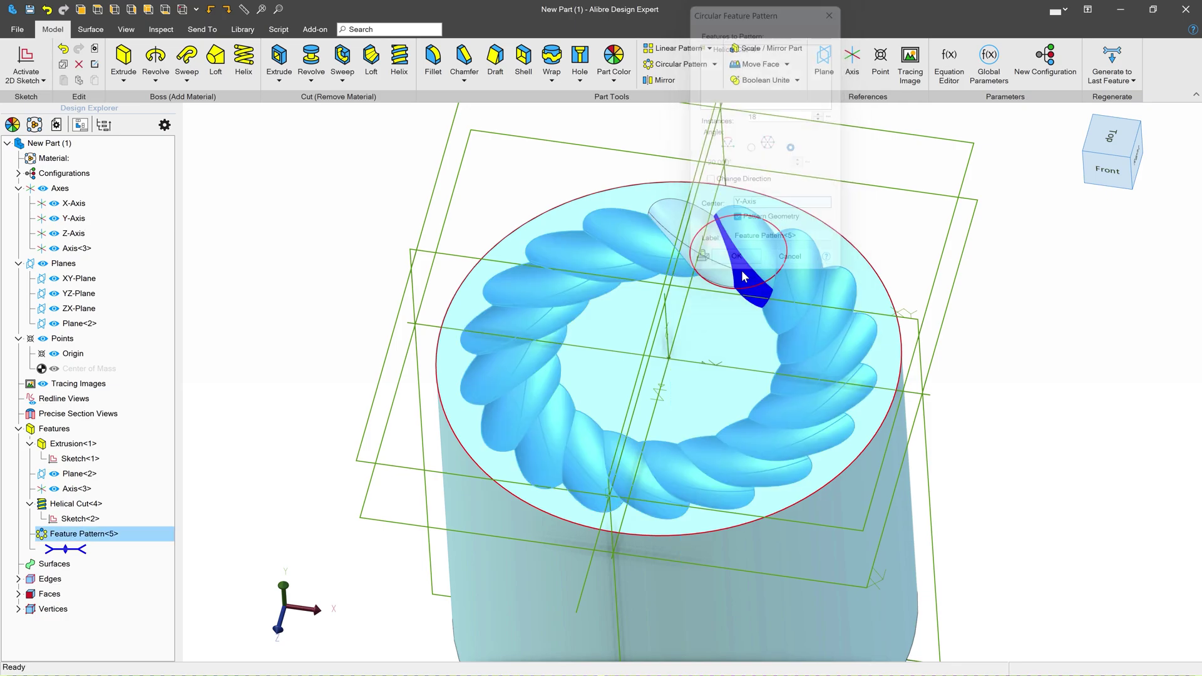
# Step: Start a sketch on the XY-Plane and project the cylinder's top face as a reference figure associated with its source
pyautogui.moveTo(865, 245)
pyautogui.mouseDown(button='middle')
pyautogui.moveTo(863, 262)
pyautogui.moveTo(865, 248)
pyautogui.mouseUp(button='middle')
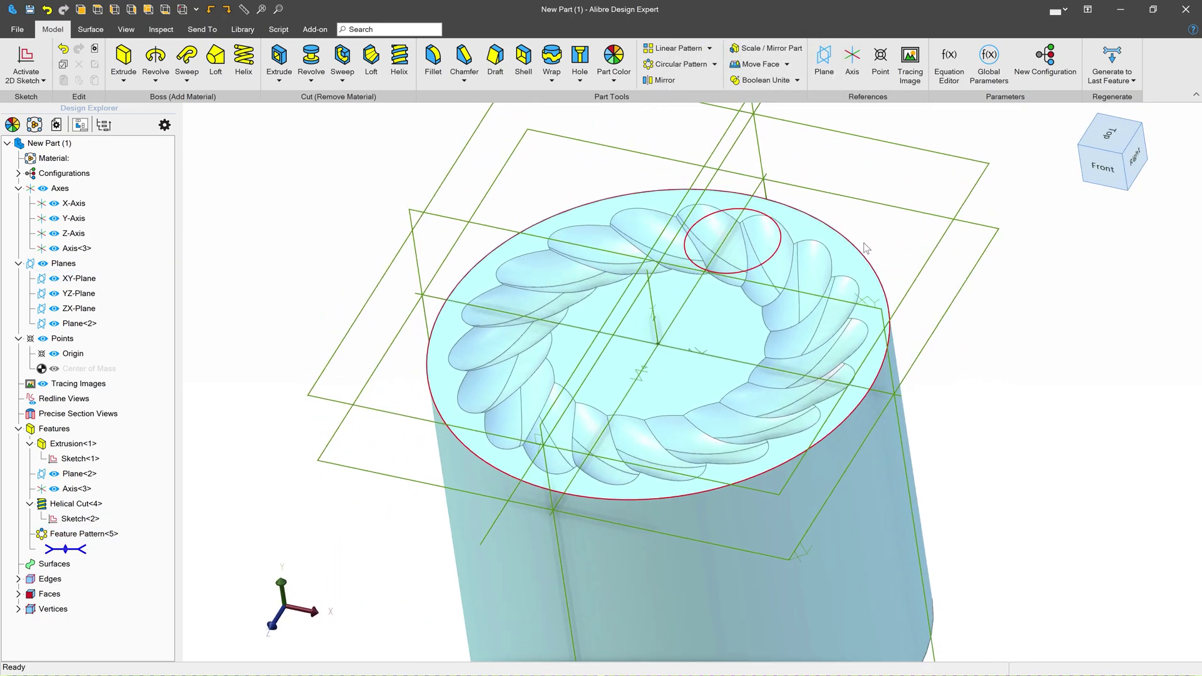
pyautogui.click(445, 189)
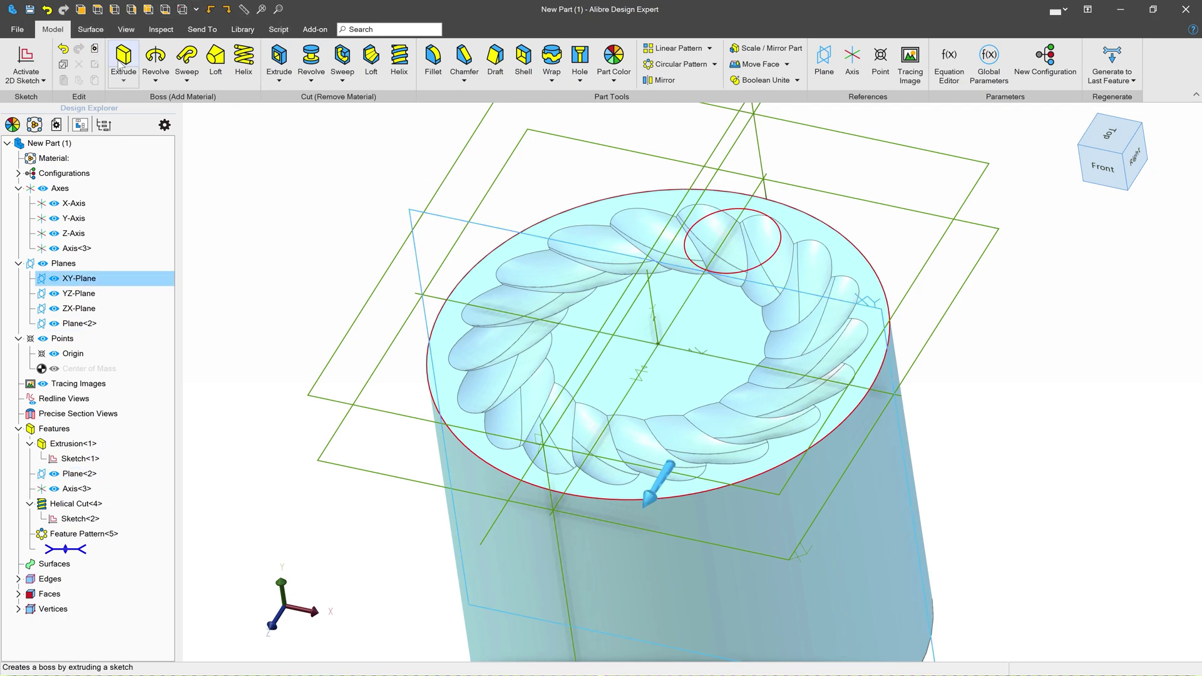
pyautogui.click(26, 61)
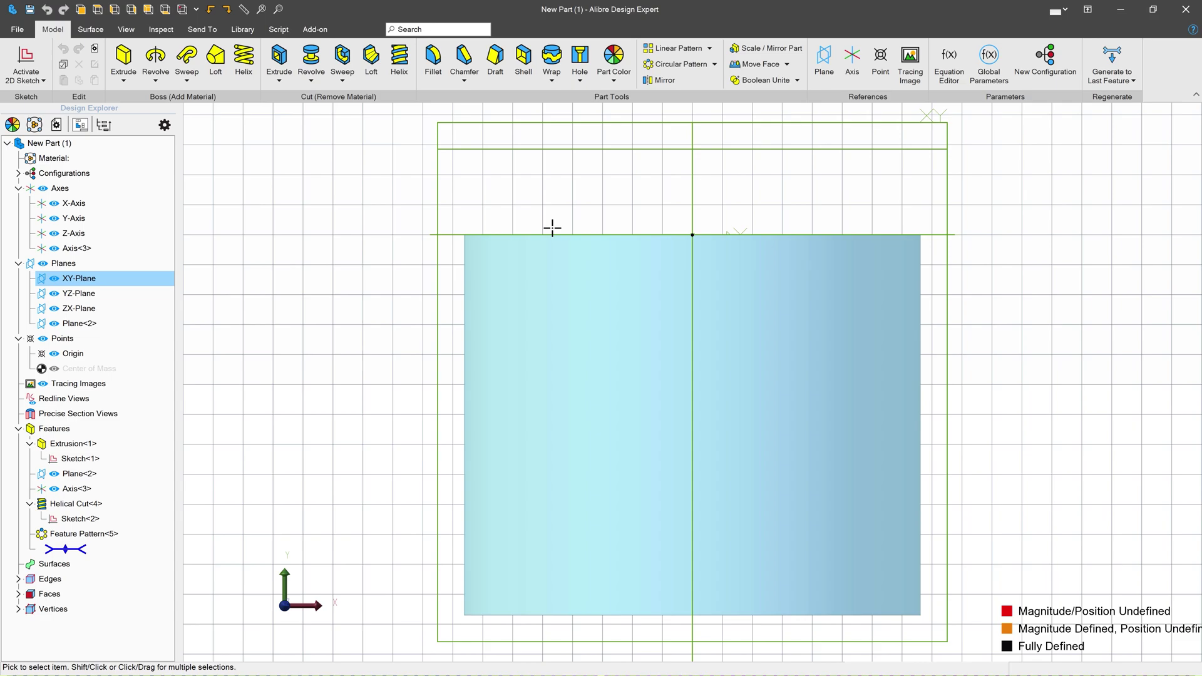
pyautogui.scroll(6, 627, 223)
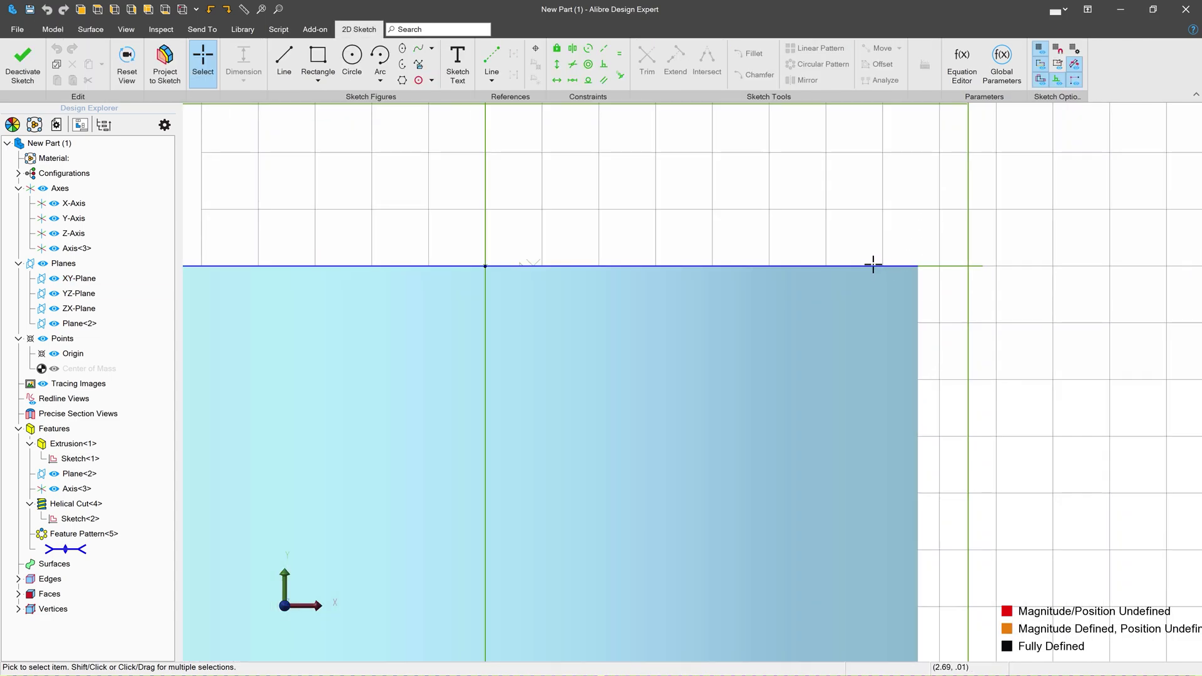
pyautogui.click(166, 63)
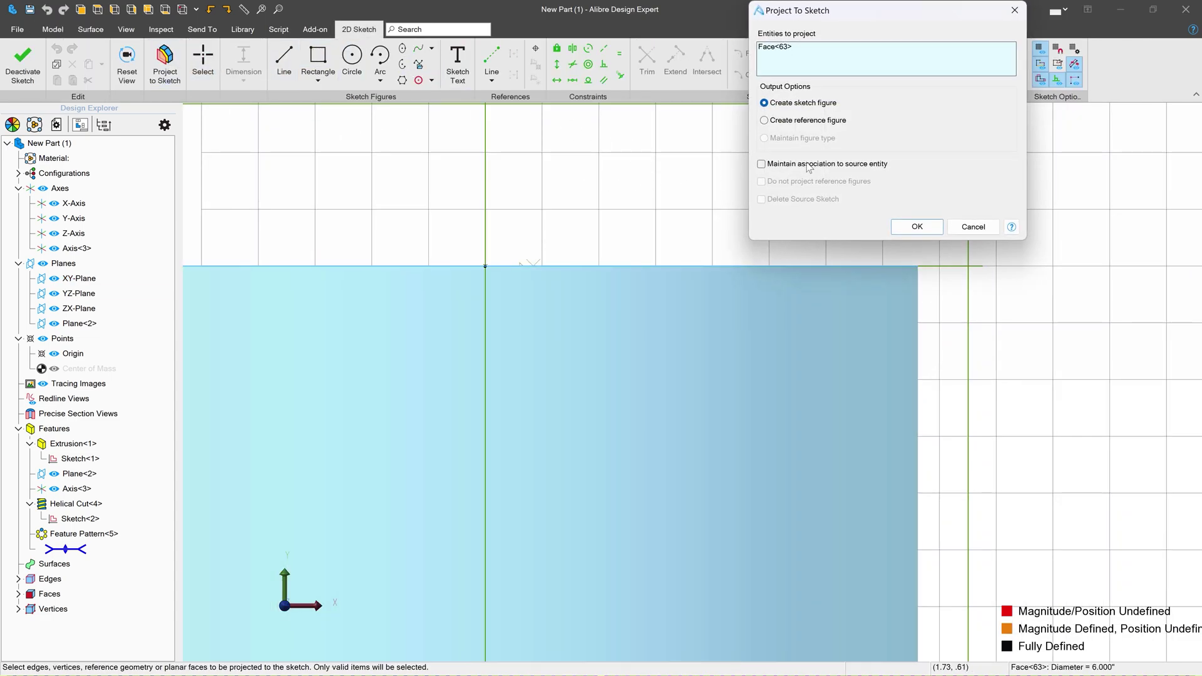
pyautogui.click(765, 121)
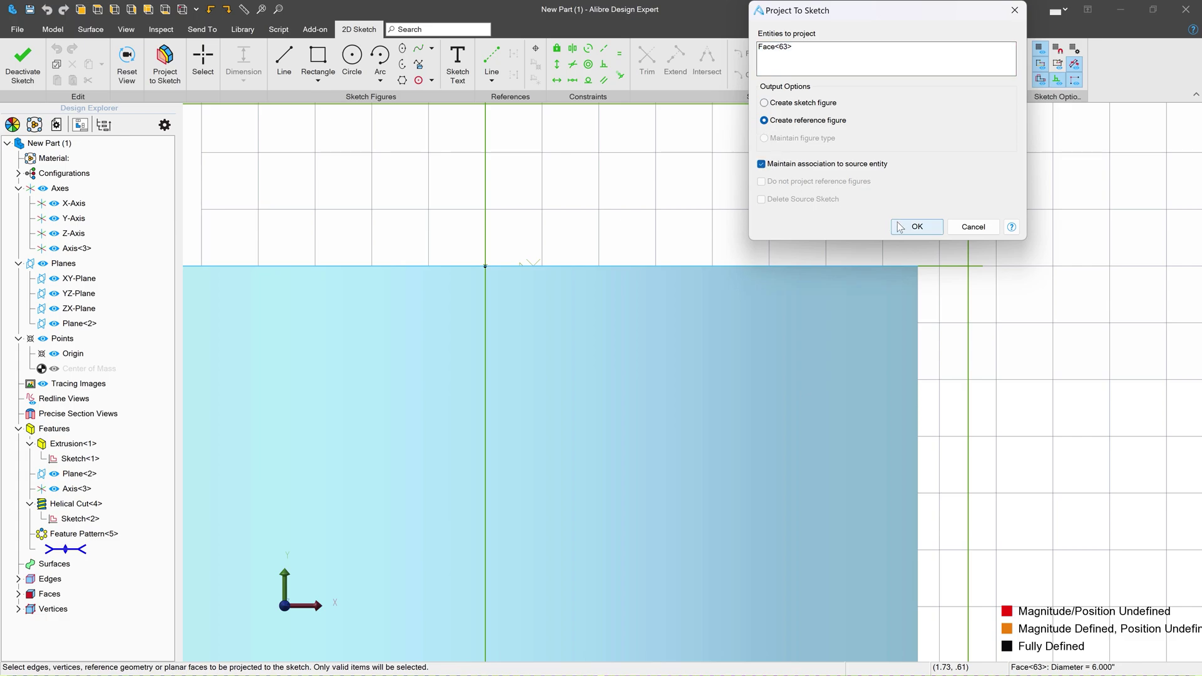
pyautogui.click(920, 230)
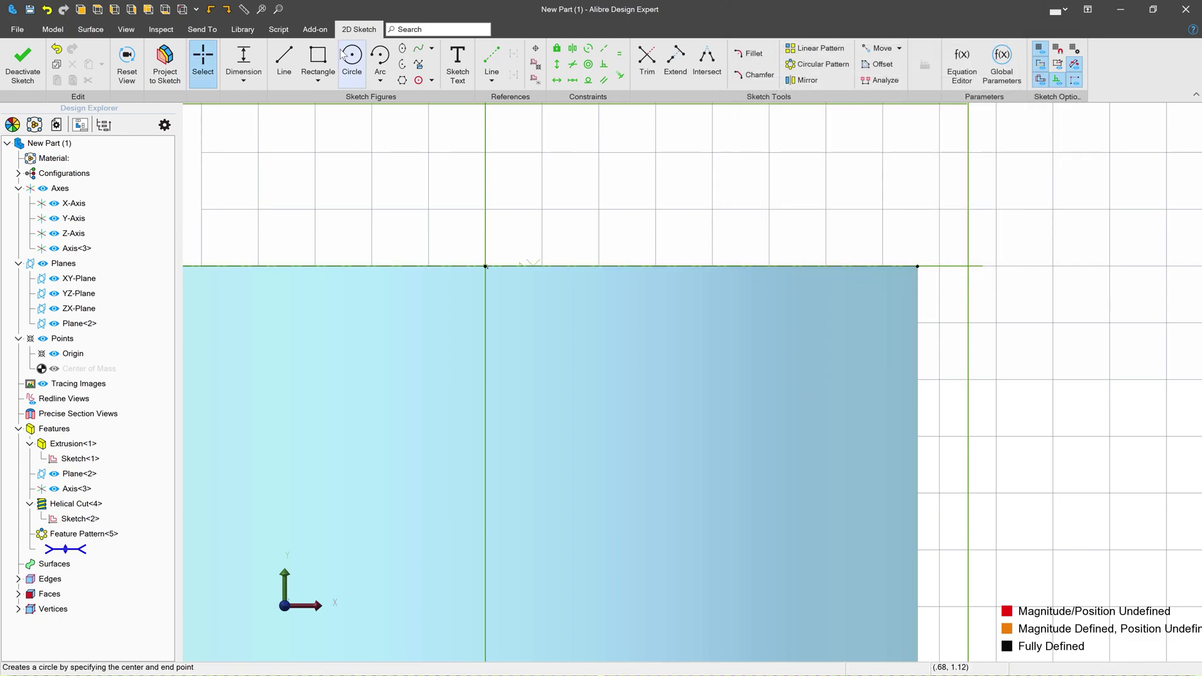
# Step: Sketch a rectangle about 0.19 by 0.24 in, standing on the outer end of the projected top edge
pyautogui.click(322, 60)
pyautogui.click(917, 267)
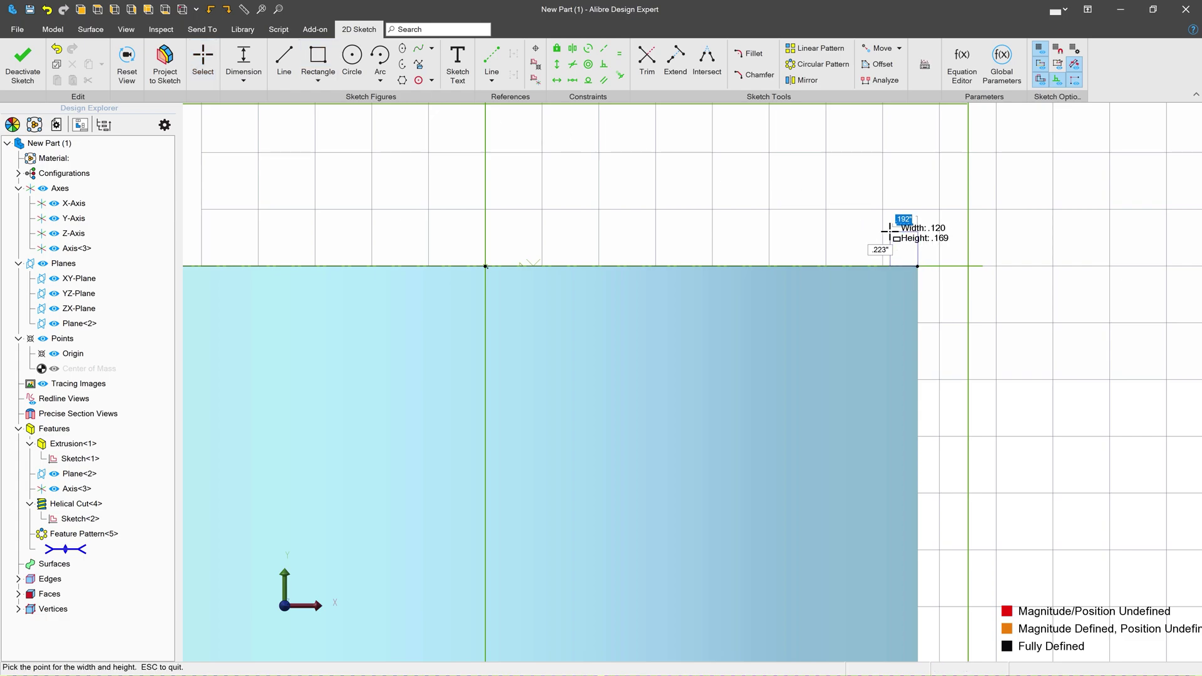
pyautogui.click(889, 232)
# Step: Dimension the small rectangle's width to 0.063 in
pyautogui.click(246, 58)
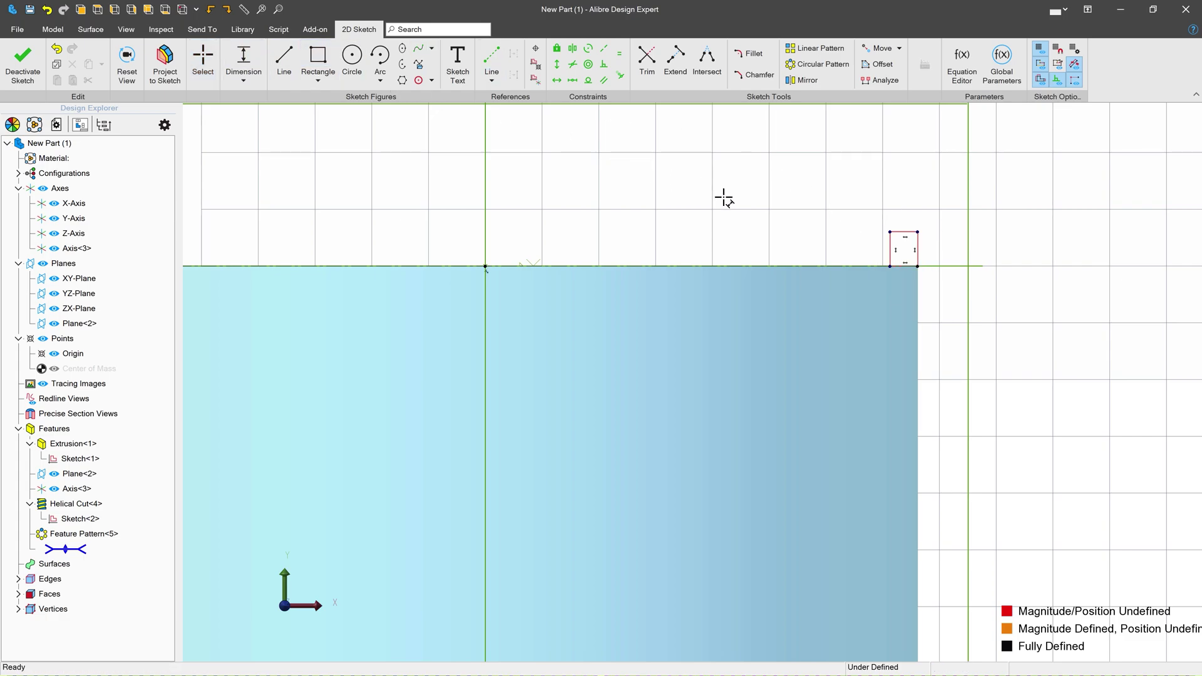
pyautogui.click(890, 232)
pyautogui.click(918, 233)
pyautogui.click(898, 197)
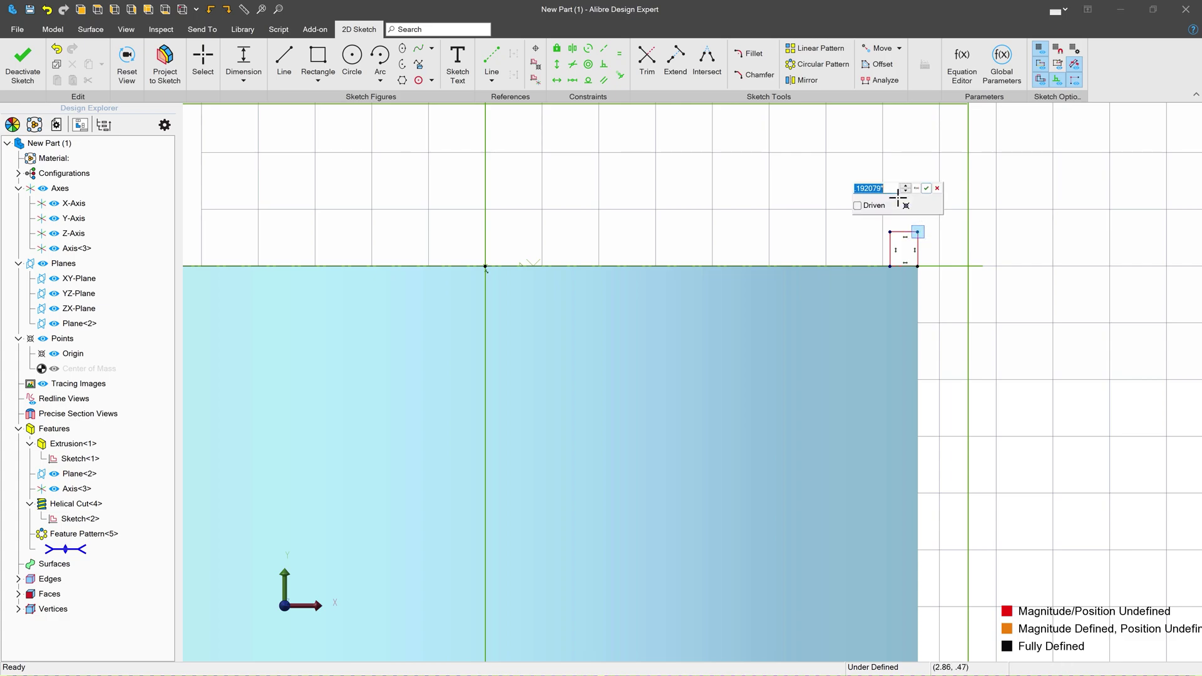
pyautogui.write('.0625')
pyautogui.press('Return')
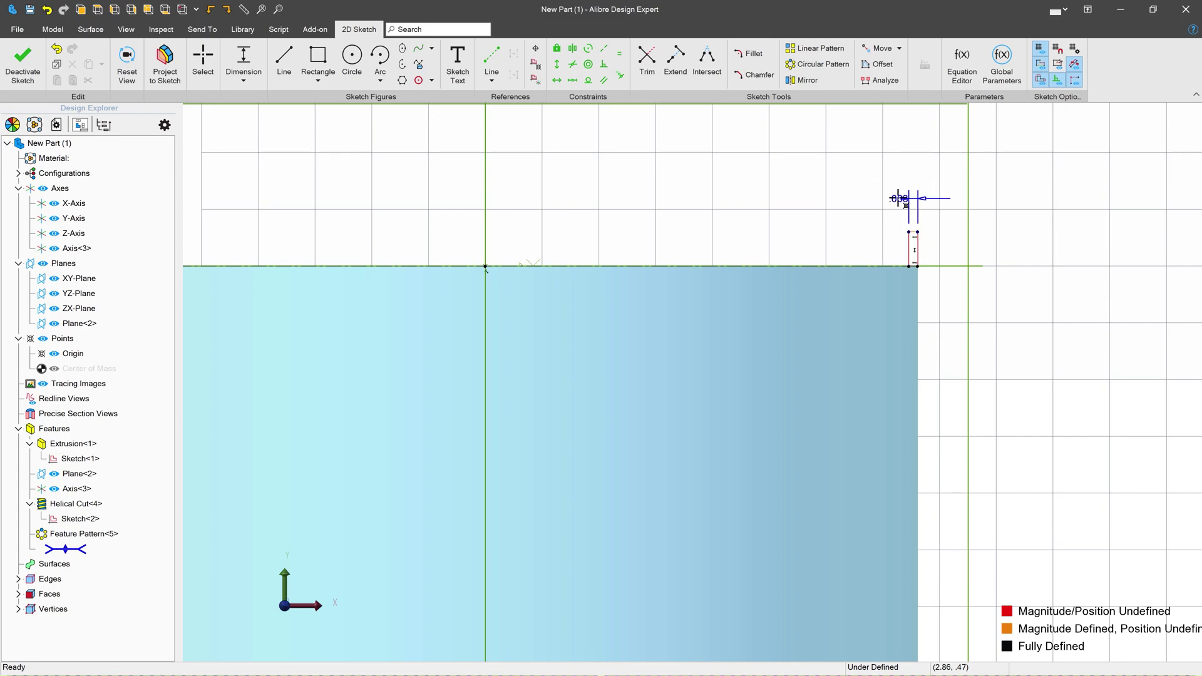
# Step: Dimension the small rectangle's height to 0.1 in and finish the sketch
pyautogui.click(953, 254)
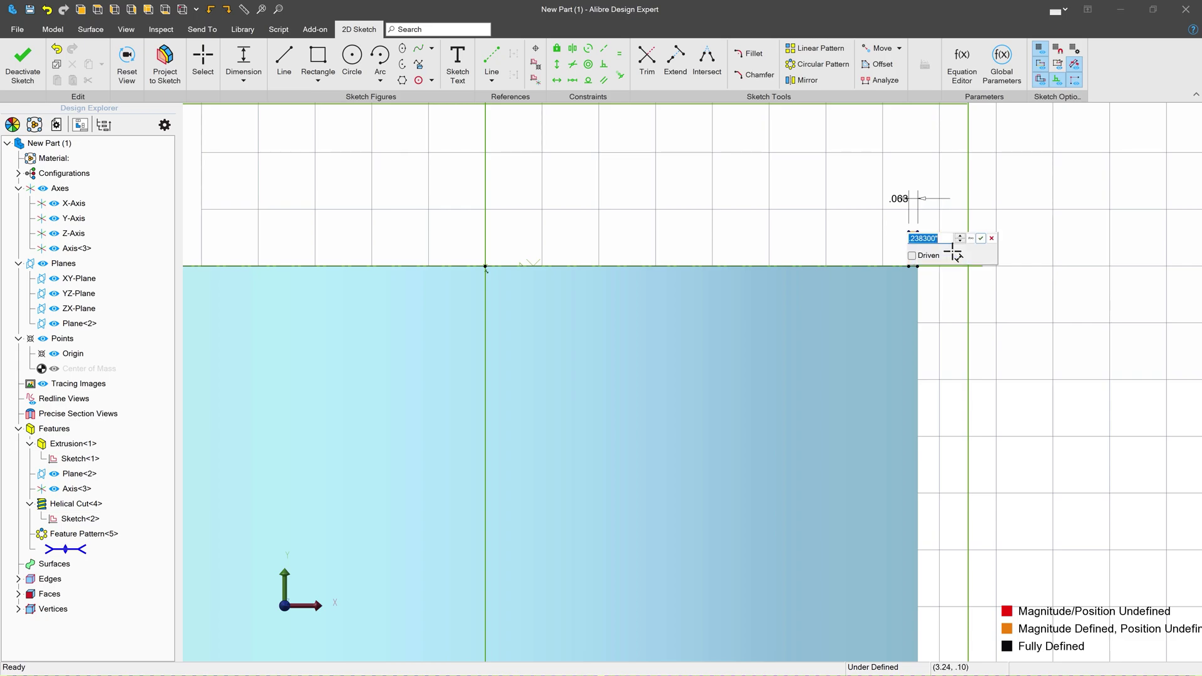
pyautogui.press('BackSpace')
pyautogui.write('.1')
pyautogui.press('Return')
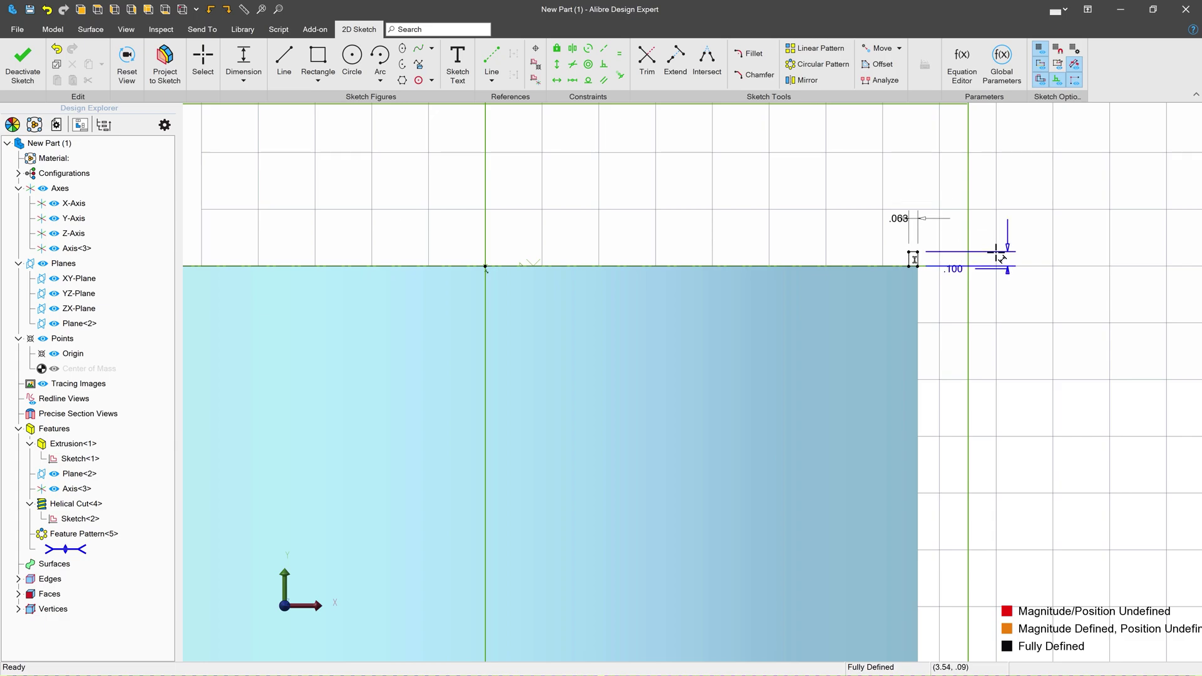
pyautogui.scroll(-1, 714, 242)
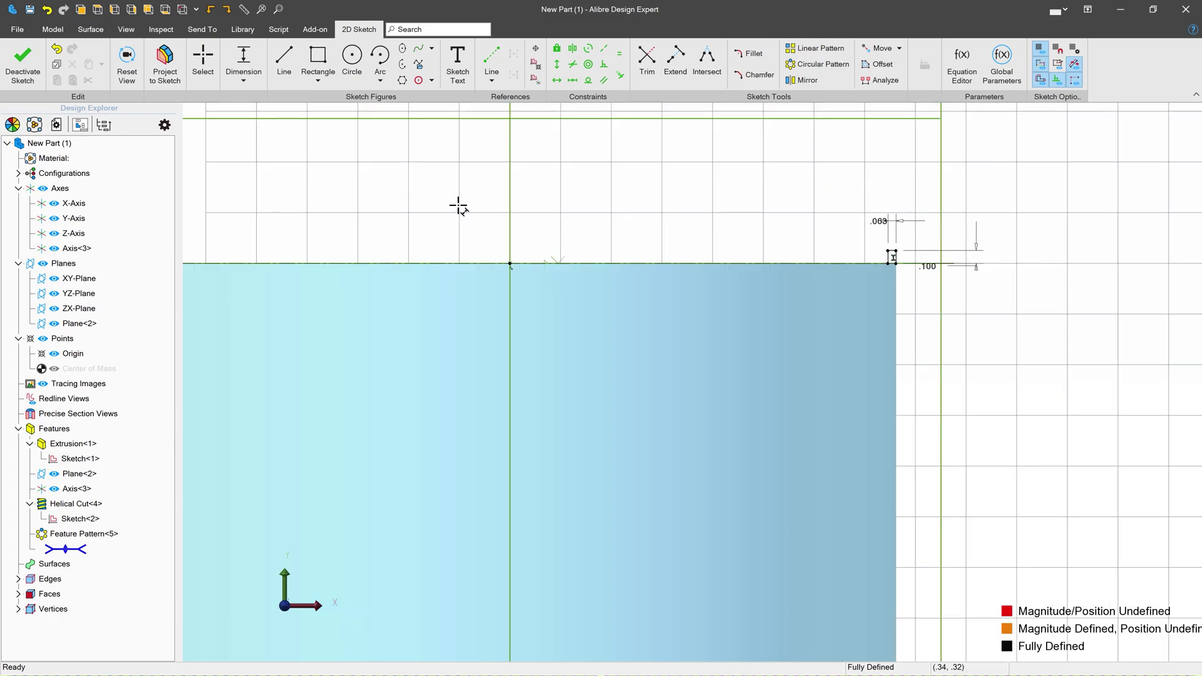
pyautogui.click(23, 63)
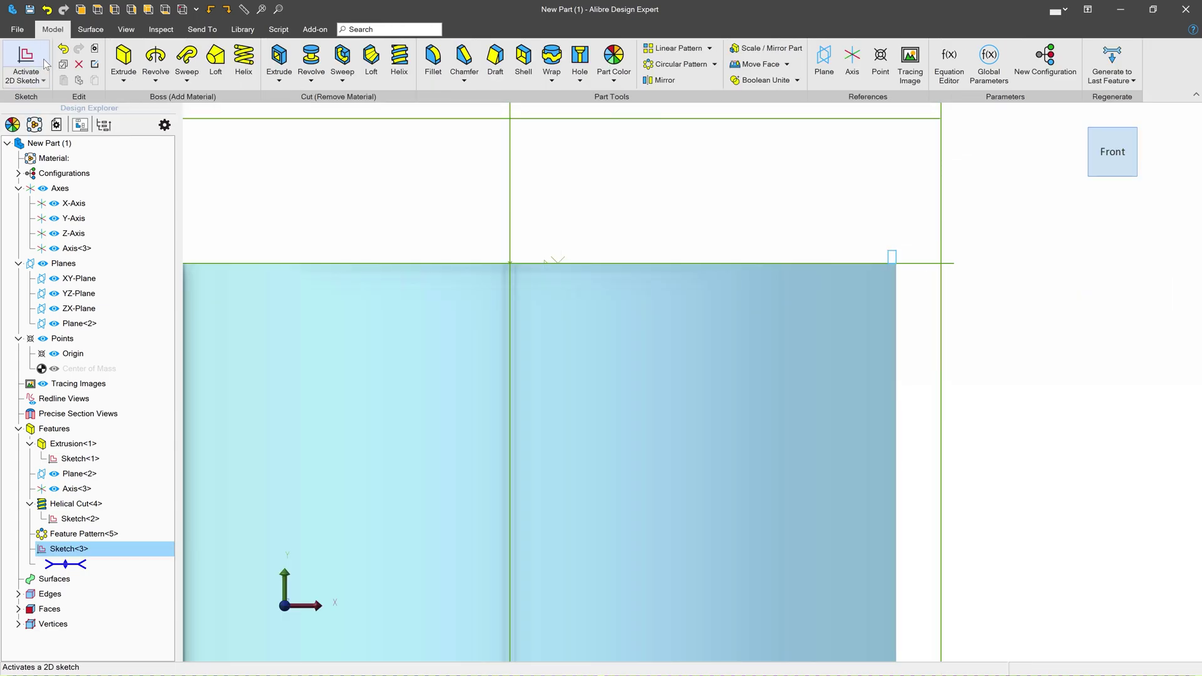
# Step: Revolve the small rectangle sketch 360° about the Y-Axis to add a thin rim around the cylinder's top
pyautogui.click(167, 59)
pyautogui.click(511, 215)
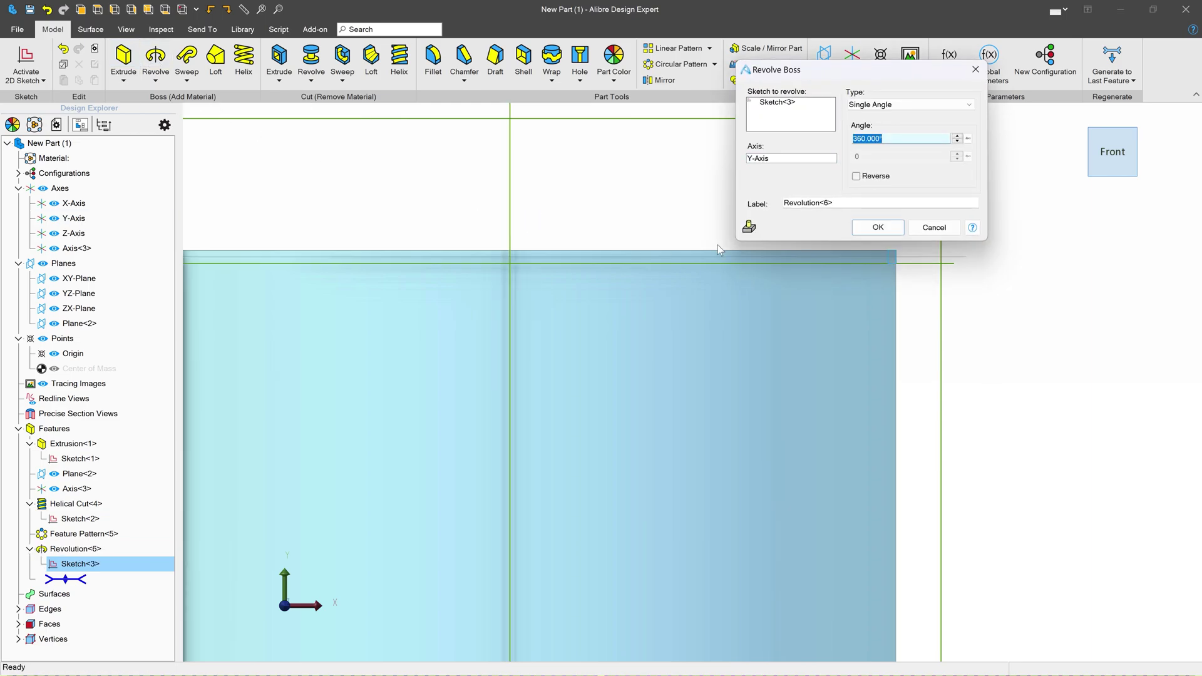
pyautogui.click(879, 228)
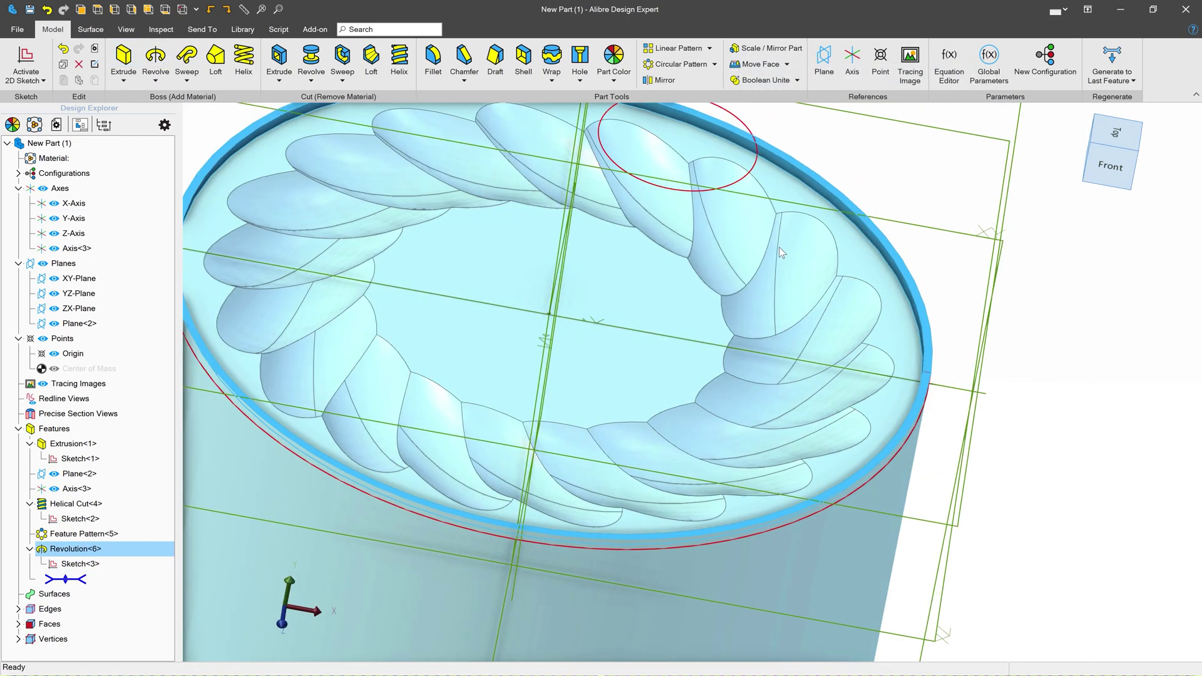
# Step: Fillet the flat floor face inside the rim and the flat central face with a constant radius of 0.125 in
pyautogui.moveTo(779, 247); pyautogui.dragTo(769, 249, button='middle')
pyautogui.scroll(-3, 737, 235)
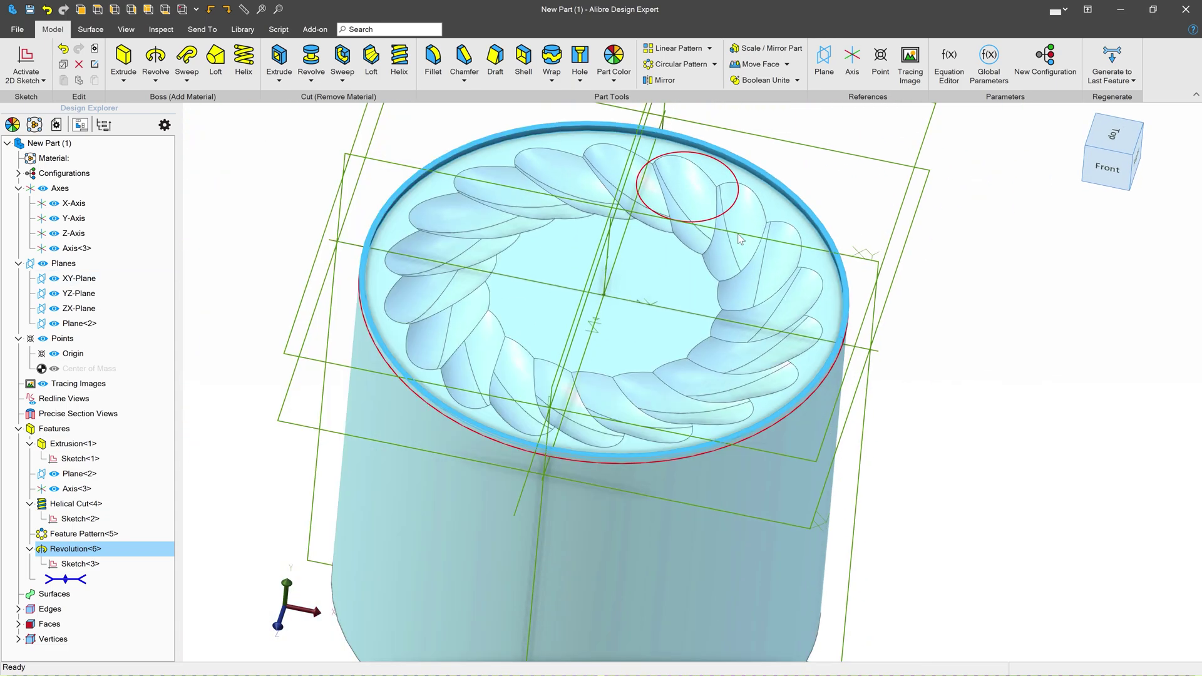
pyautogui.click(308, 153)
pyautogui.click(432, 57)
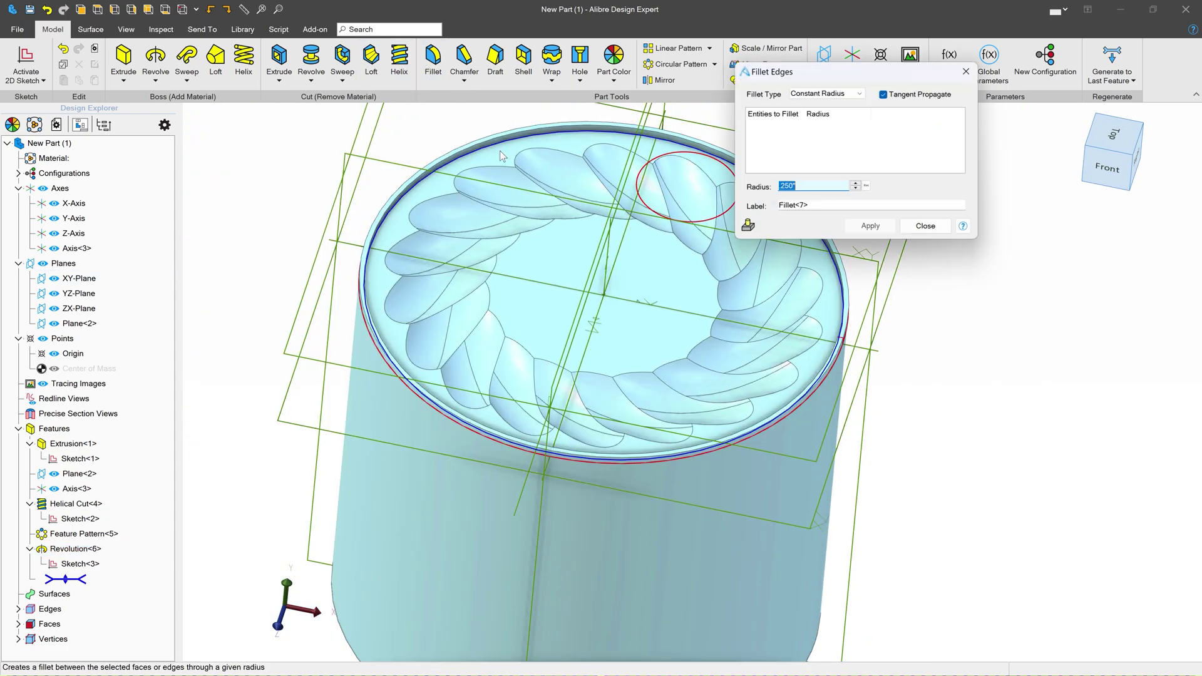
pyautogui.click(548, 184)
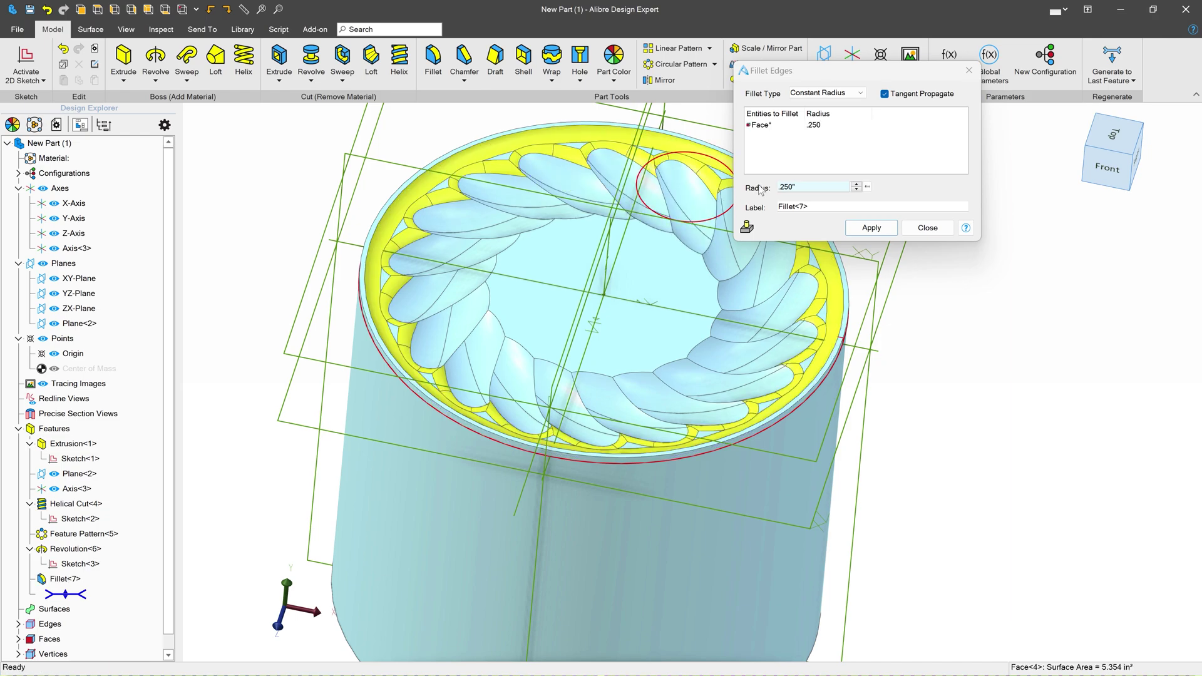
pyautogui.click(808, 186)
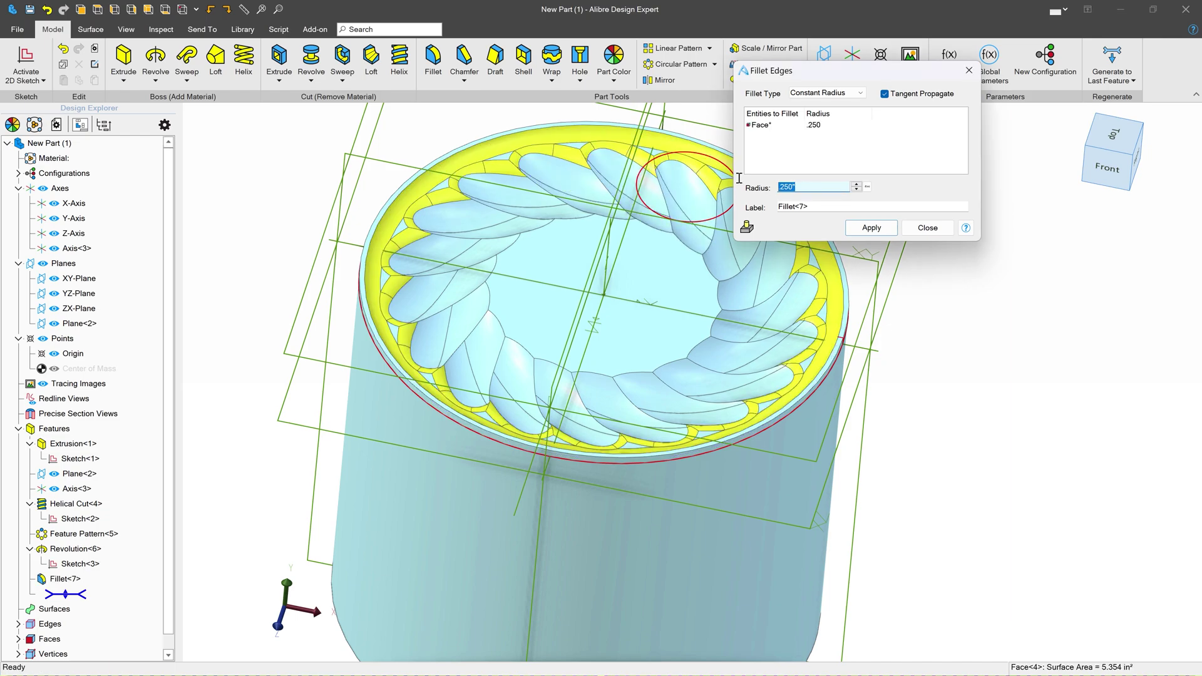
pyautogui.write('.')
pyautogui.press('Return')
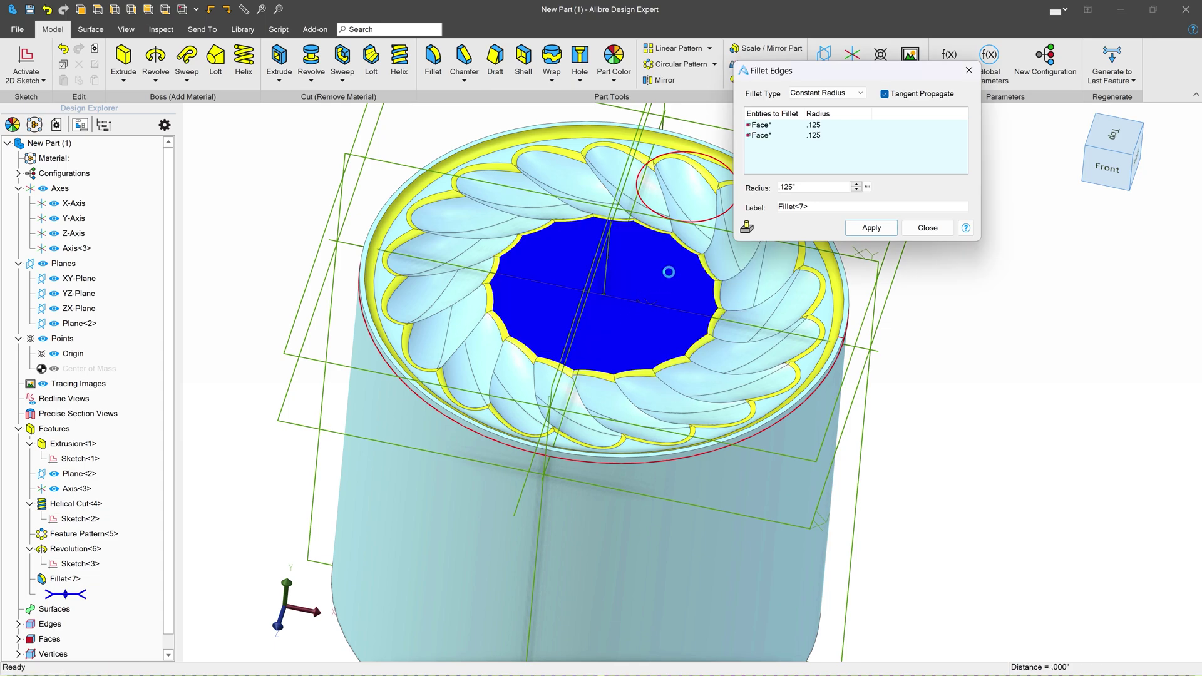
pyautogui.click(867, 228)
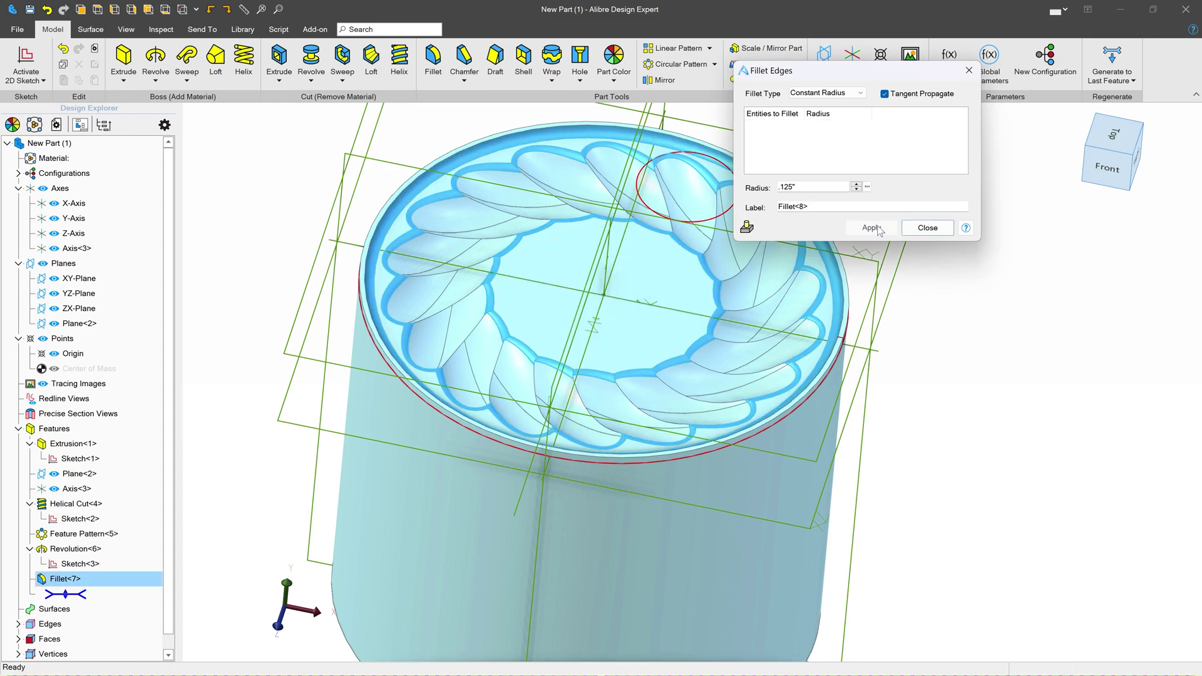
pyautogui.click(928, 228)
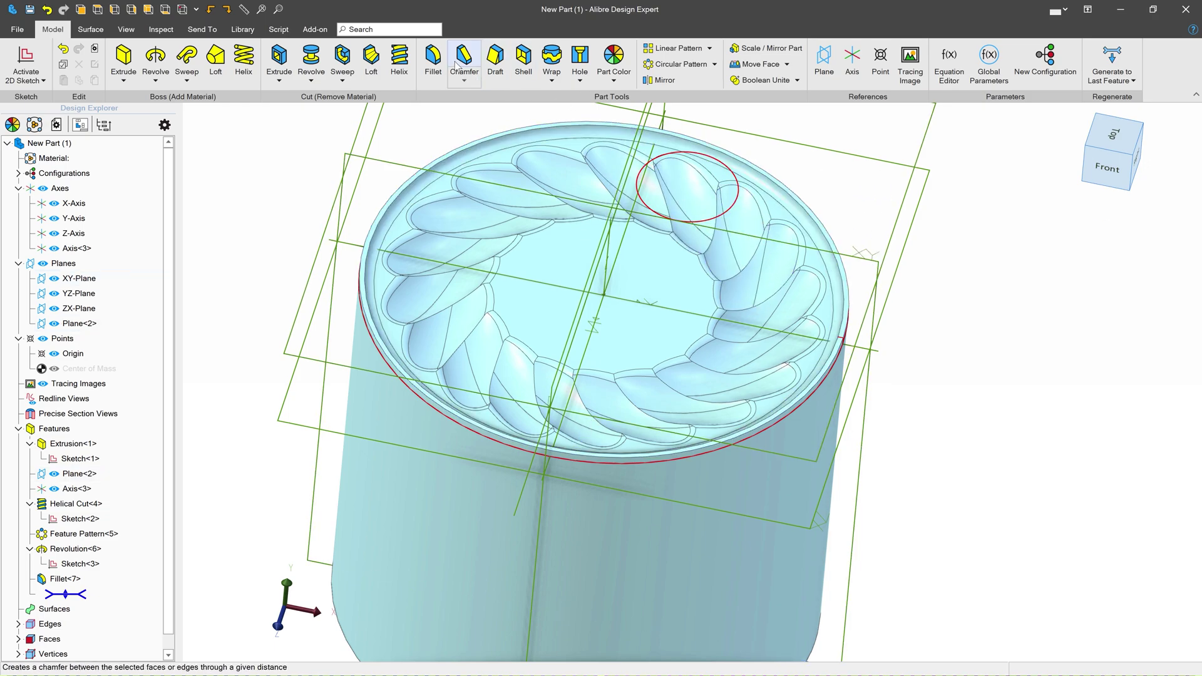
# Step: Fillet all the edges between neighbouring rope strands around the ring with a constant radius of 0.075 in
pyautogui.click(433, 61)
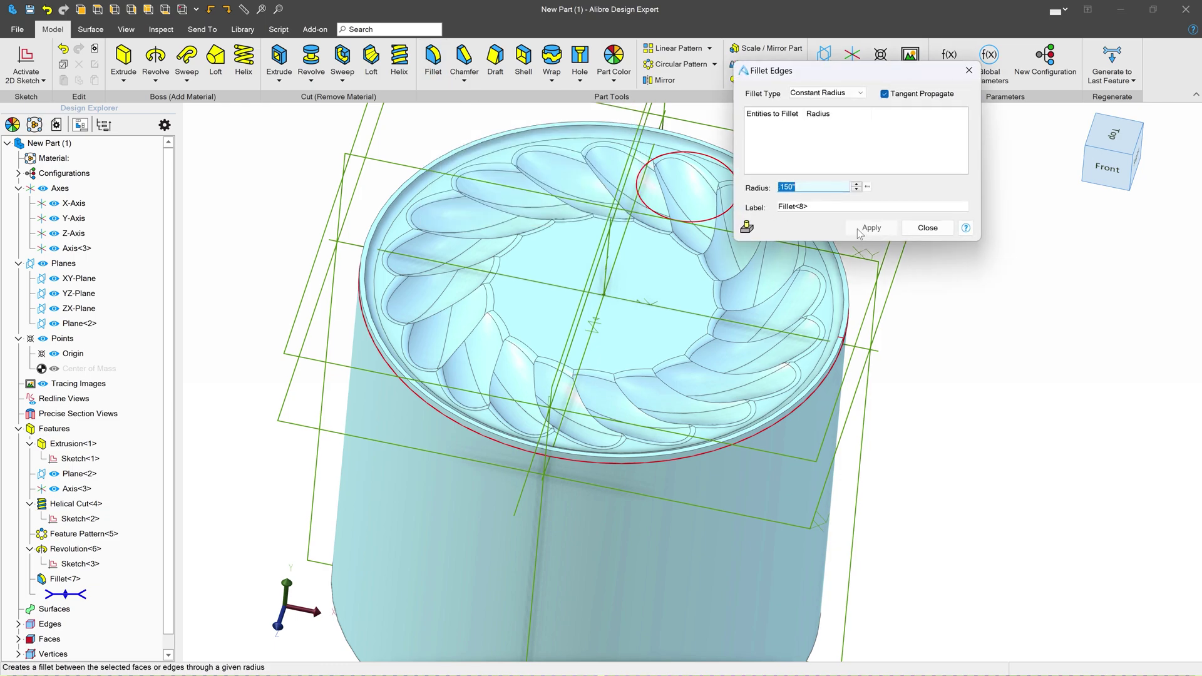
pyautogui.write('.075')
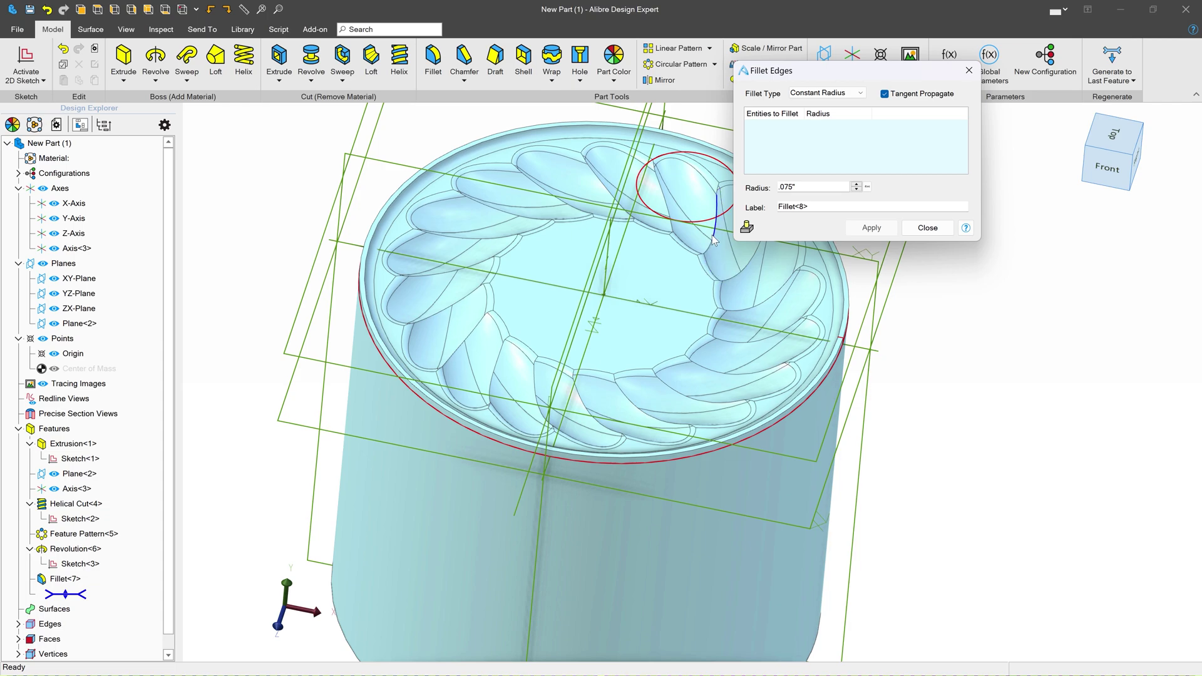
pyautogui.click(712, 225)
pyautogui.click(733, 275)
pyautogui.click(761, 293)
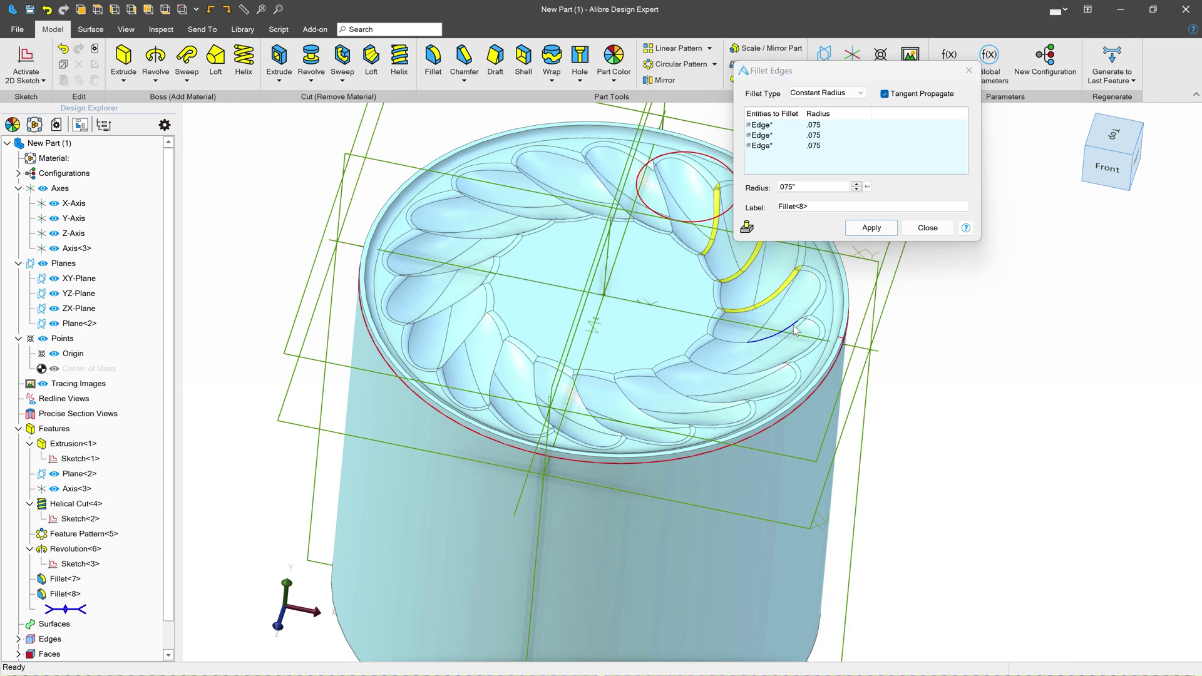
pyautogui.click(761, 329)
pyautogui.click(738, 363)
pyautogui.click(702, 389)
pyautogui.click(622, 404)
pyautogui.click(579, 401)
pyautogui.click(544, 395)
pyautogui.click(498, 375)
pyautogui.click(467, 326)
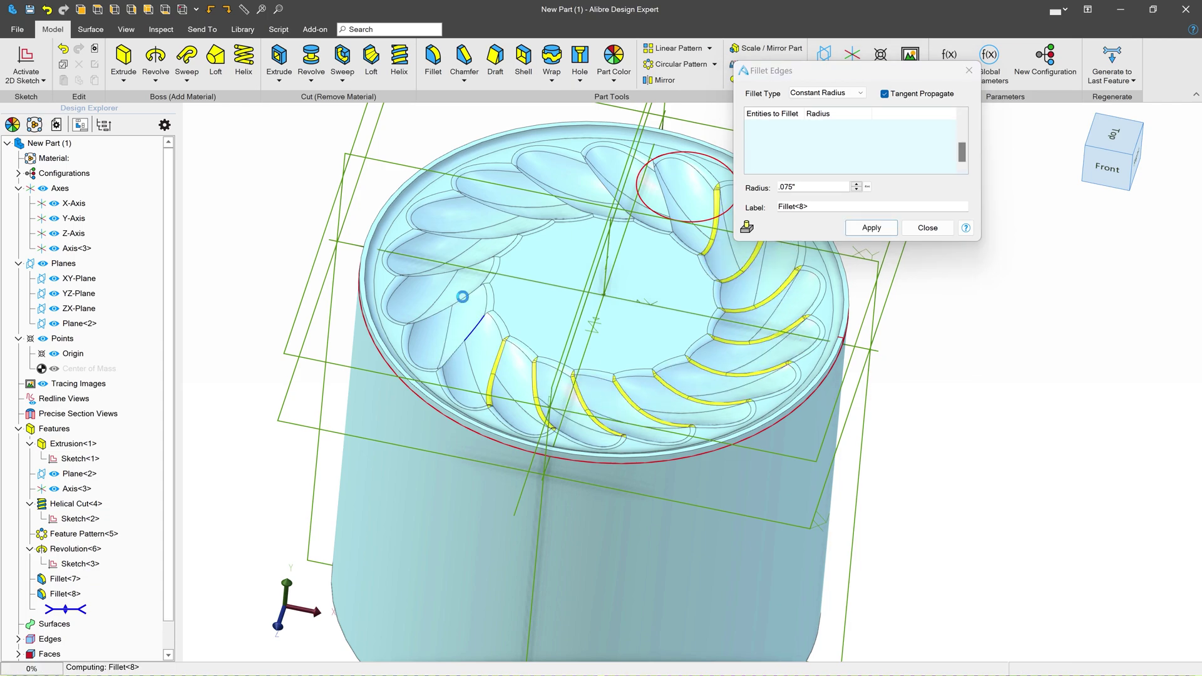
pyautogui.click(448, 305)
pyautogui.click(451, 268)
pyautogui.click(462, 237)
pyautogui.click(536, 220)
pyautogui.click(583, 211)
pyautogui.click(620, 206)
pyautogui.click(668, 213)
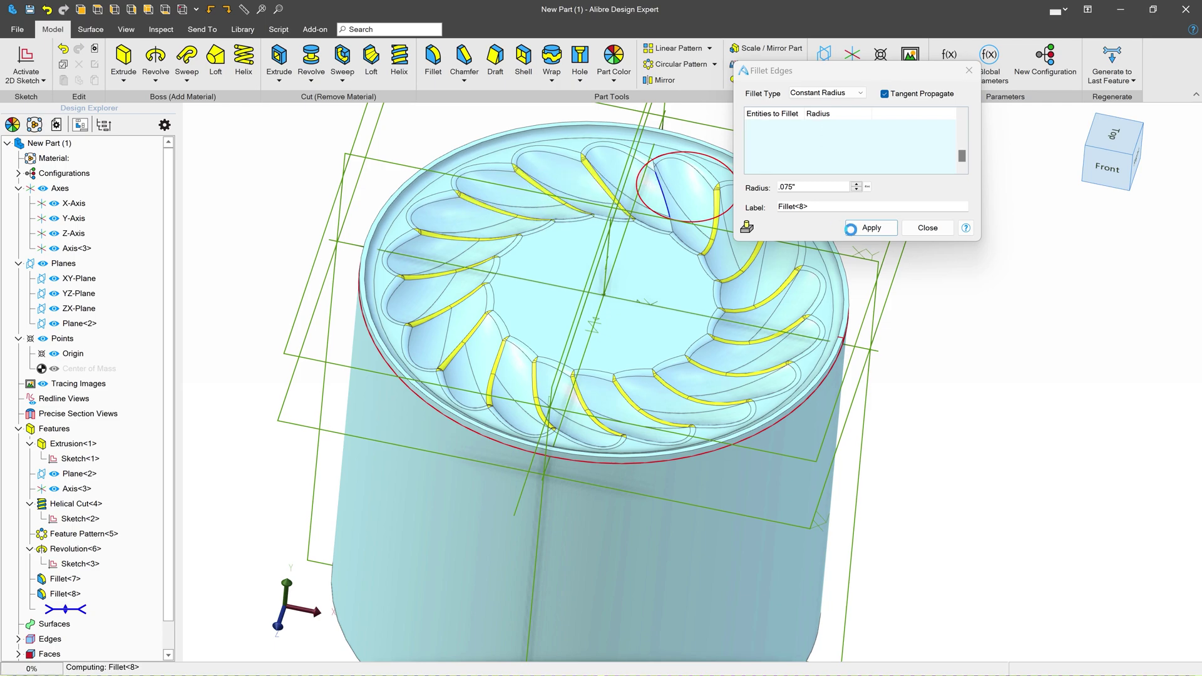
pyautogui.click(868, 232)
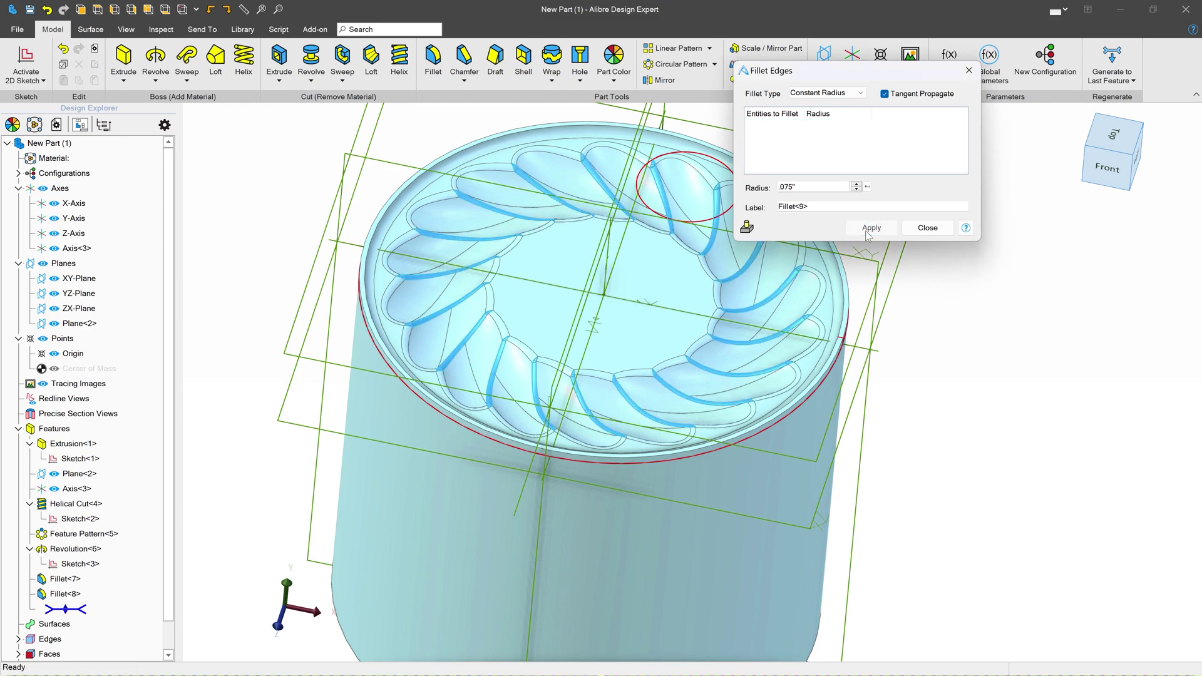
pyautogui.click(928, 228)
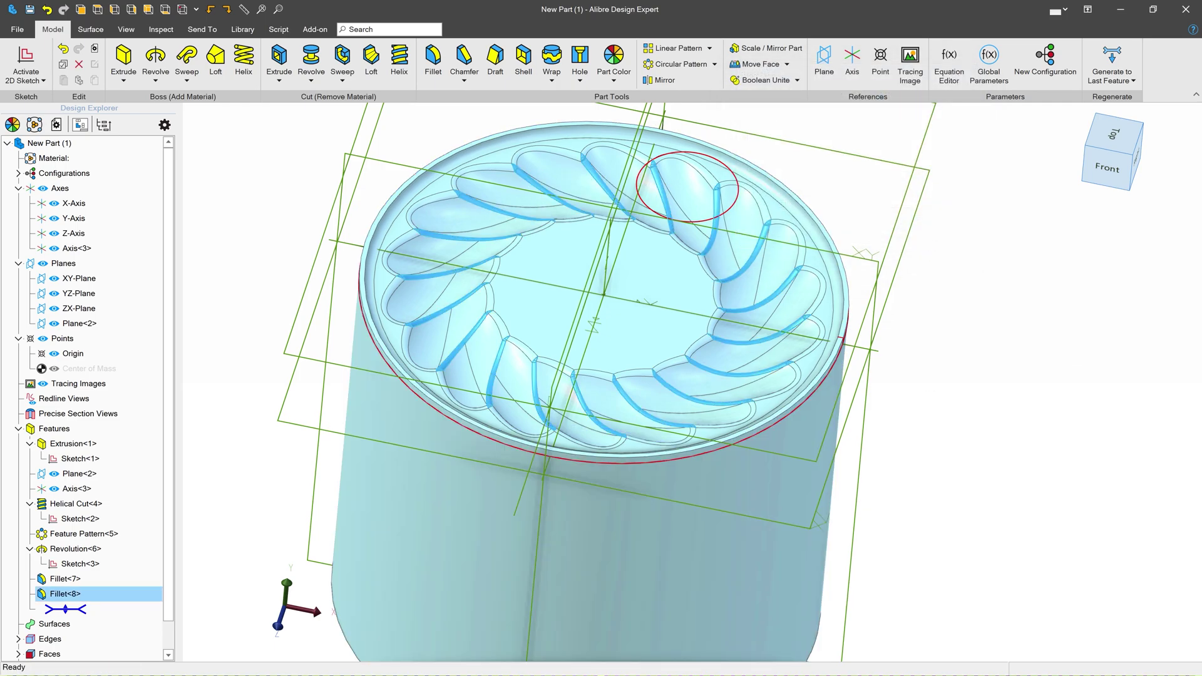
pyautogui.press('Escape')
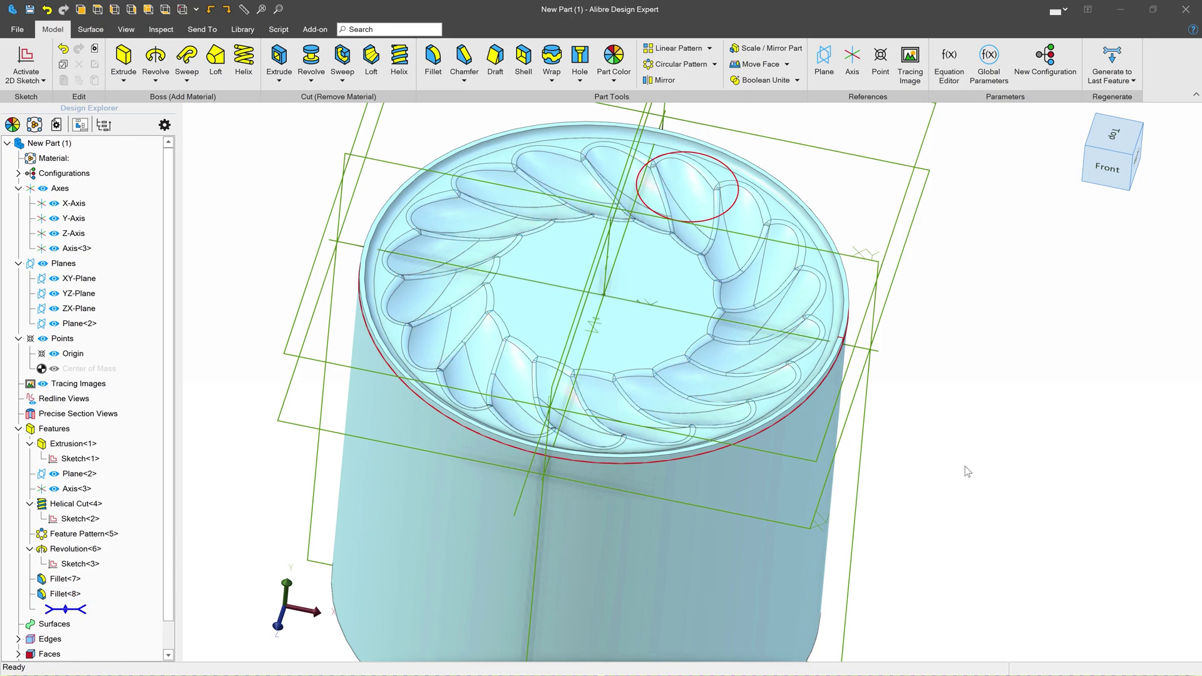
# Step: Start a sketch on the flat central face and draw a circle about 2.09 in in diameter, centred on the origin
pyautogui.click(542, 323)
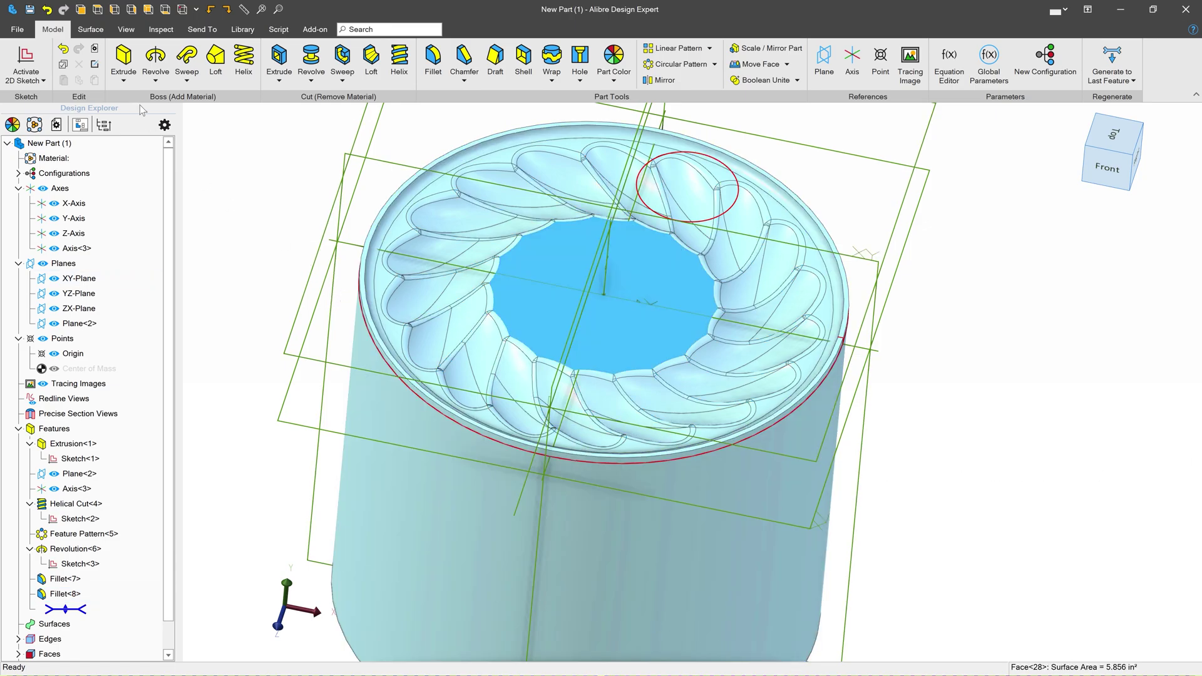
pyautogui.click(25, 62)
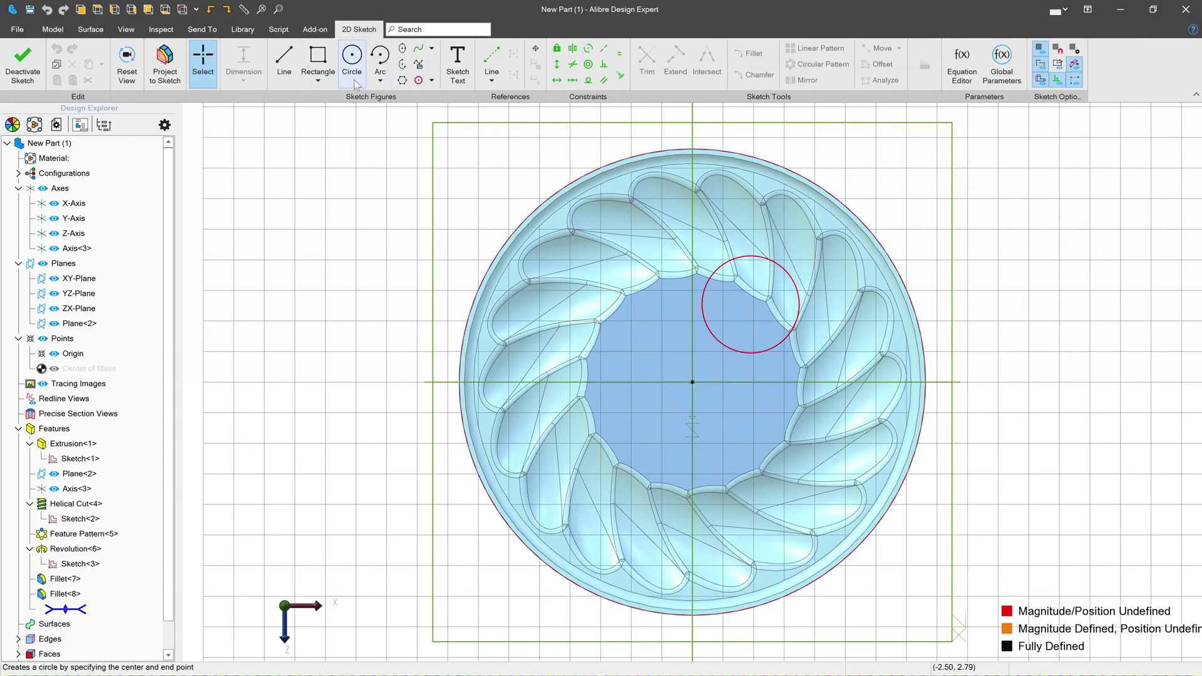
pyautogui.click(352, 63)
pyautogui.click(692, 382)
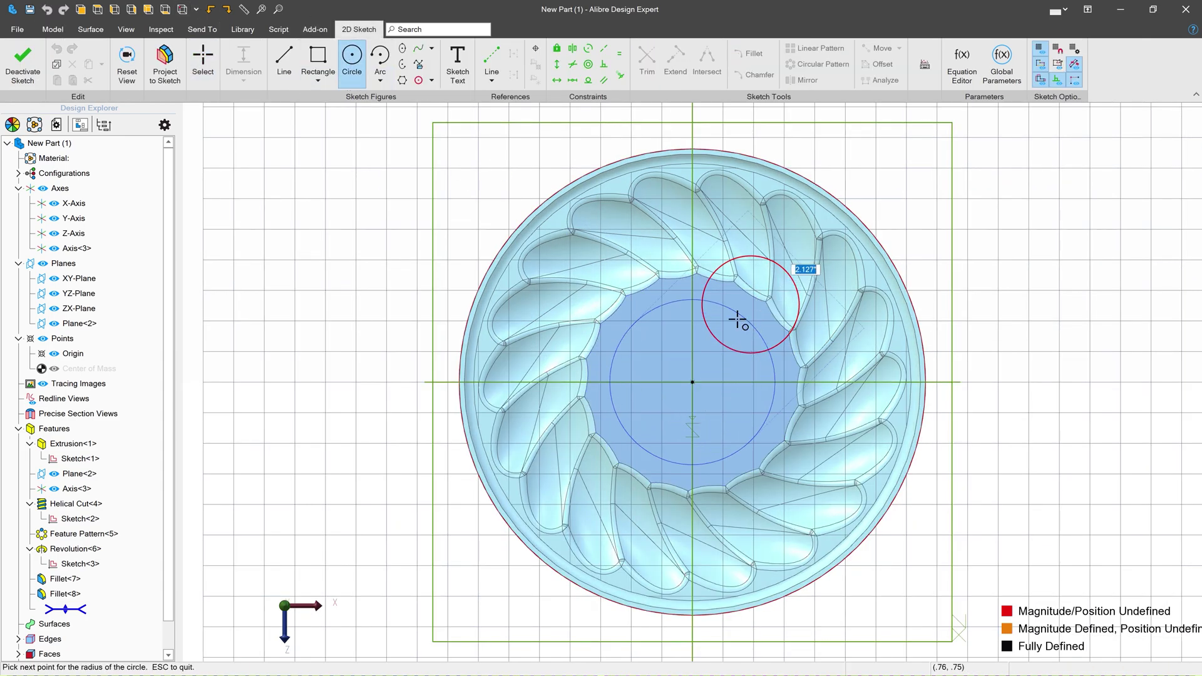
pyautogui.click(738, 320)
pyautogui.press('Escape')
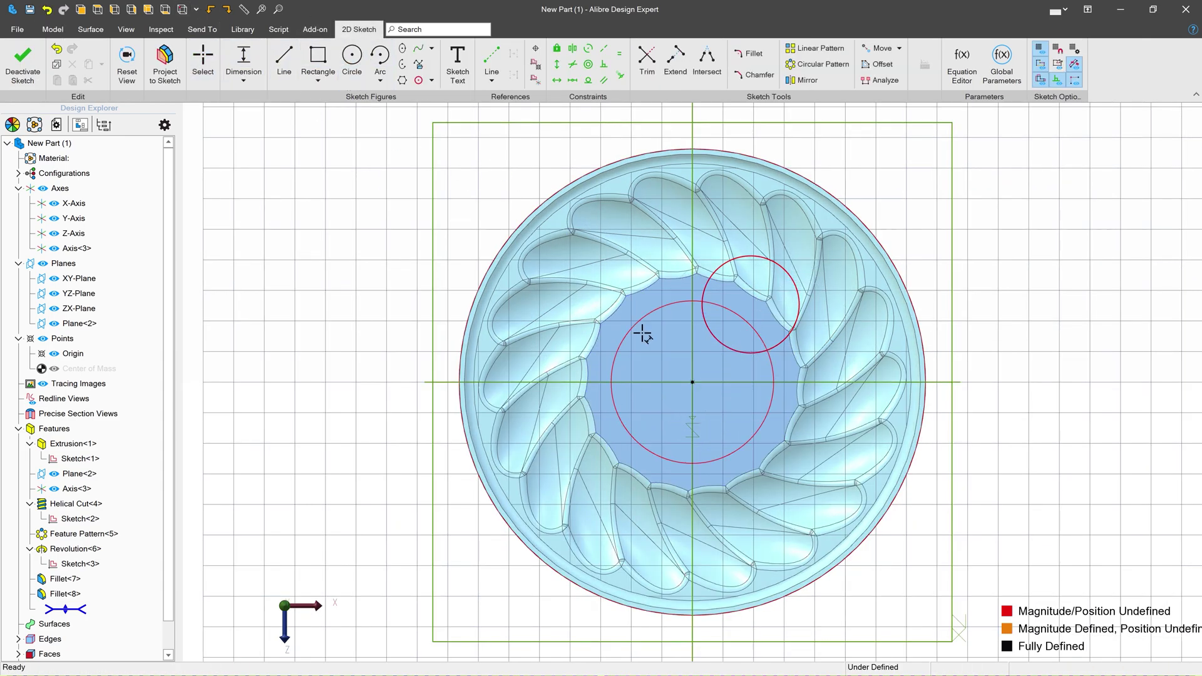
# Step: Dimension the central circle's diameter to 2.5 in
pyautogui.click(745, 322)
pyautogui.click(1008, 282)
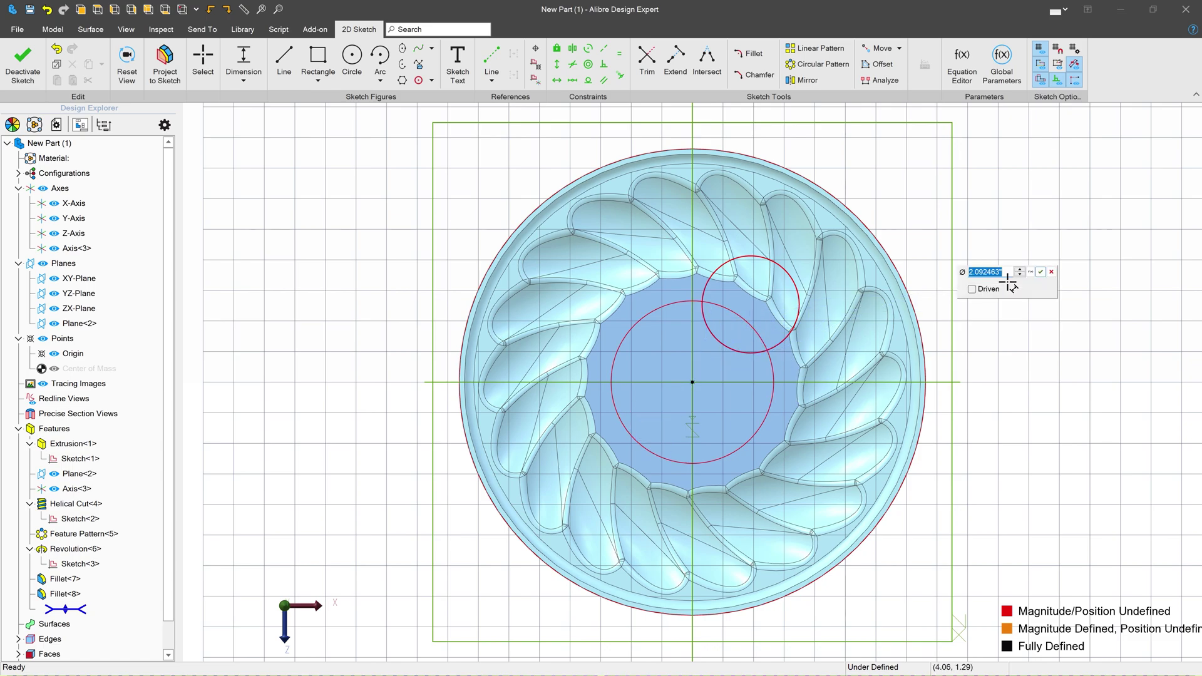
pyautogui.write('2.5')
pyautogui.press('Return')
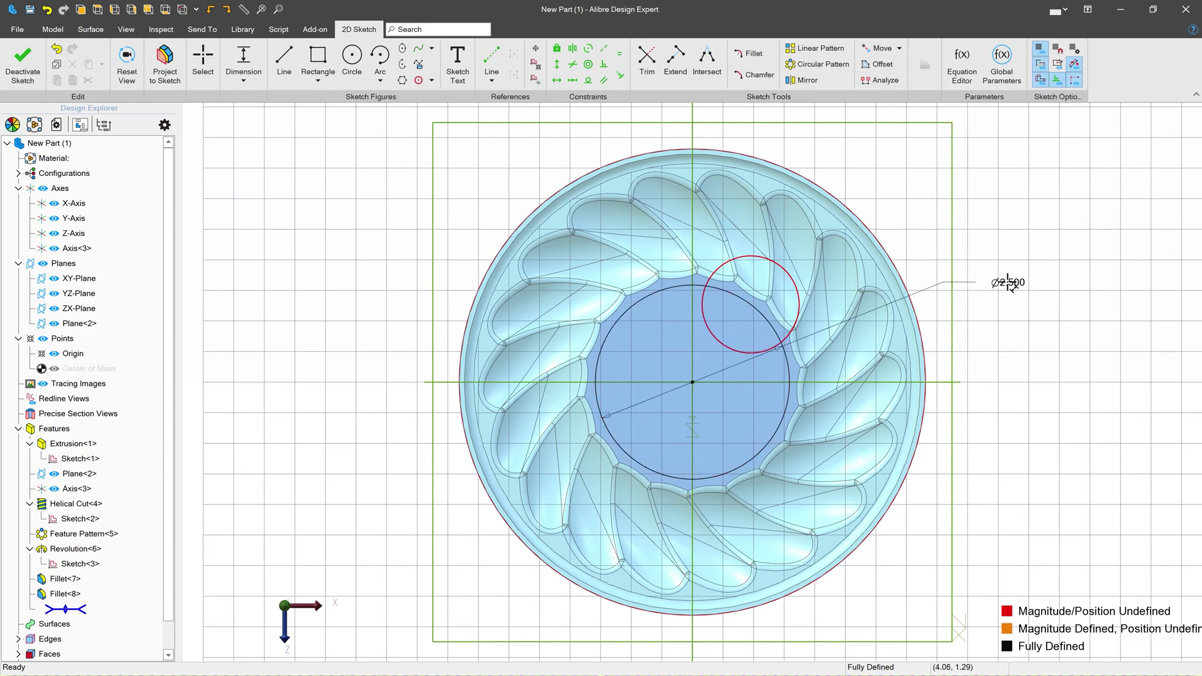
# Step: Change the central circle's diameter dimension to 2.25 in
pyautogui.doubleClick(1009, 283)
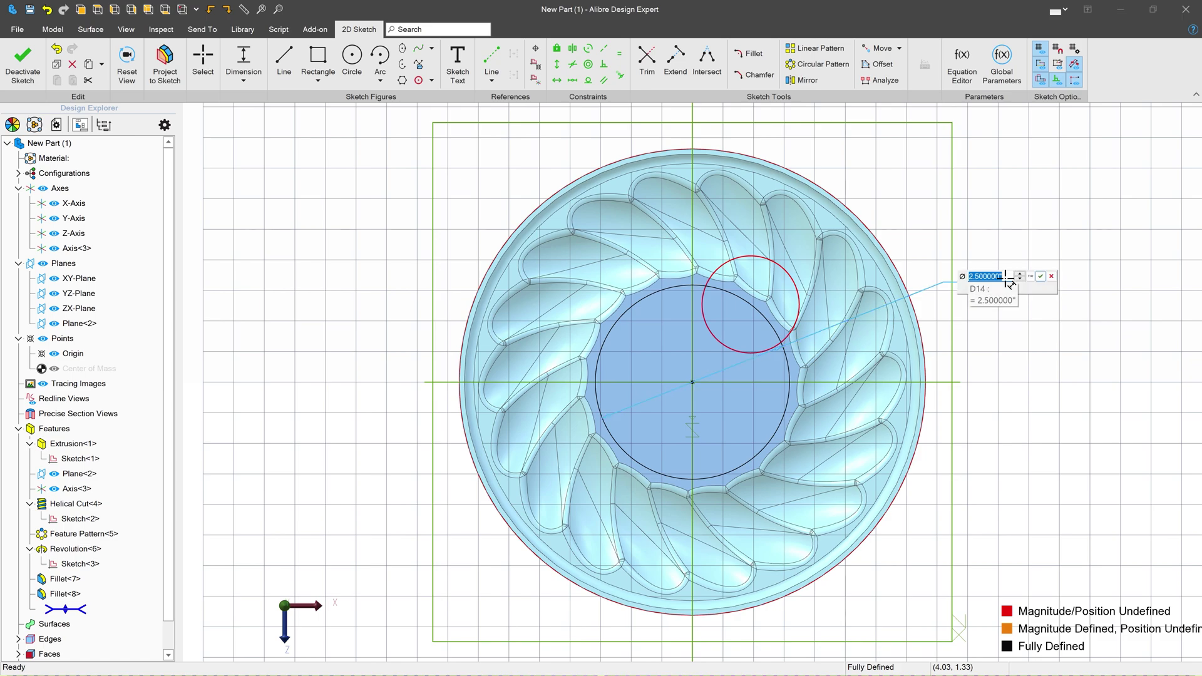
pyautogui.write('2.25')
pyautogui.press('Return')
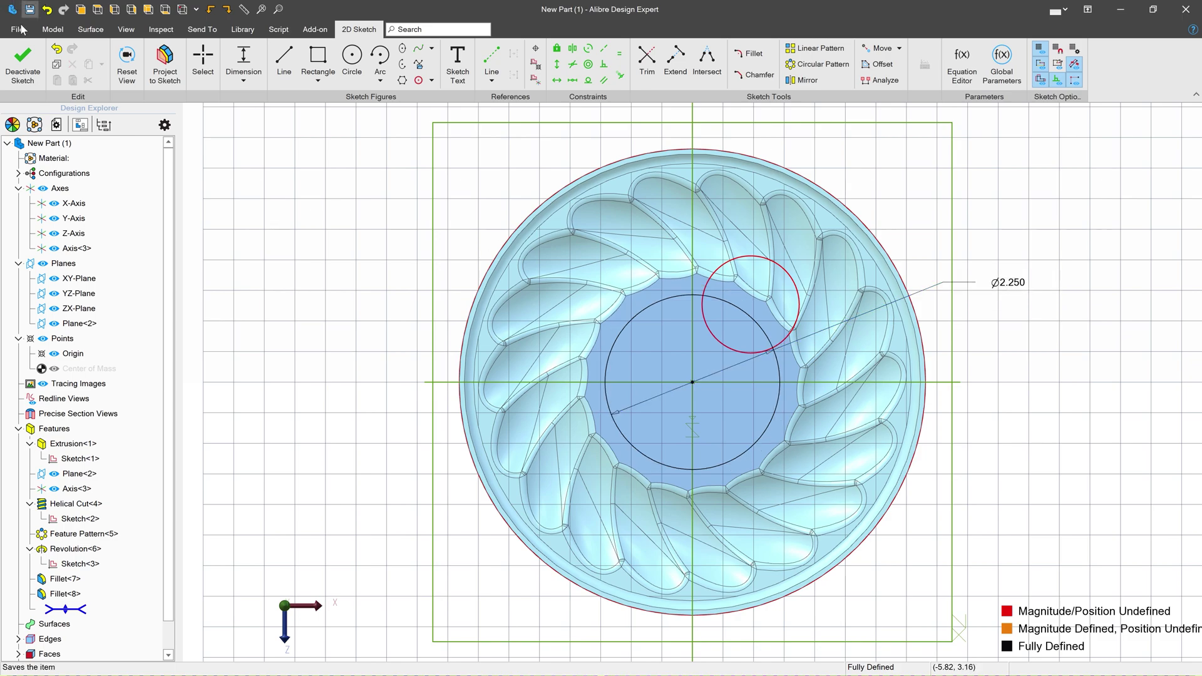
# Step: Finish the sketch and extrude the circle as a boss to a depth of 3 in, along the normal
pyautogui.click(23, 61)
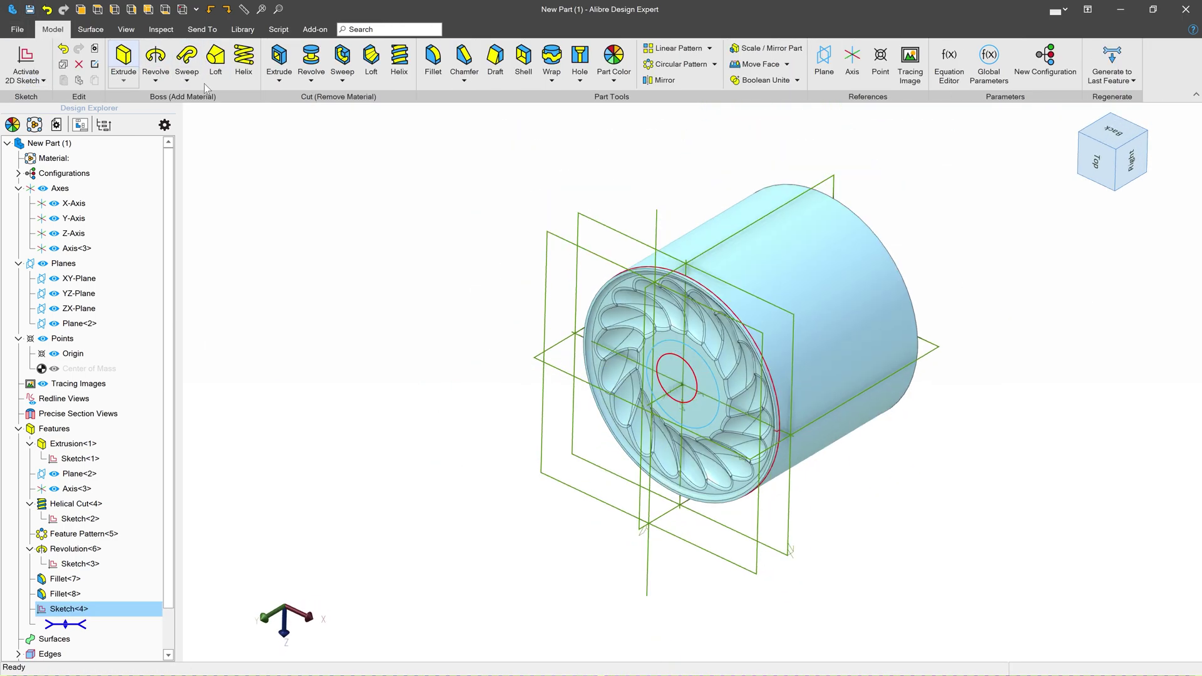
pyautogui.write('3')
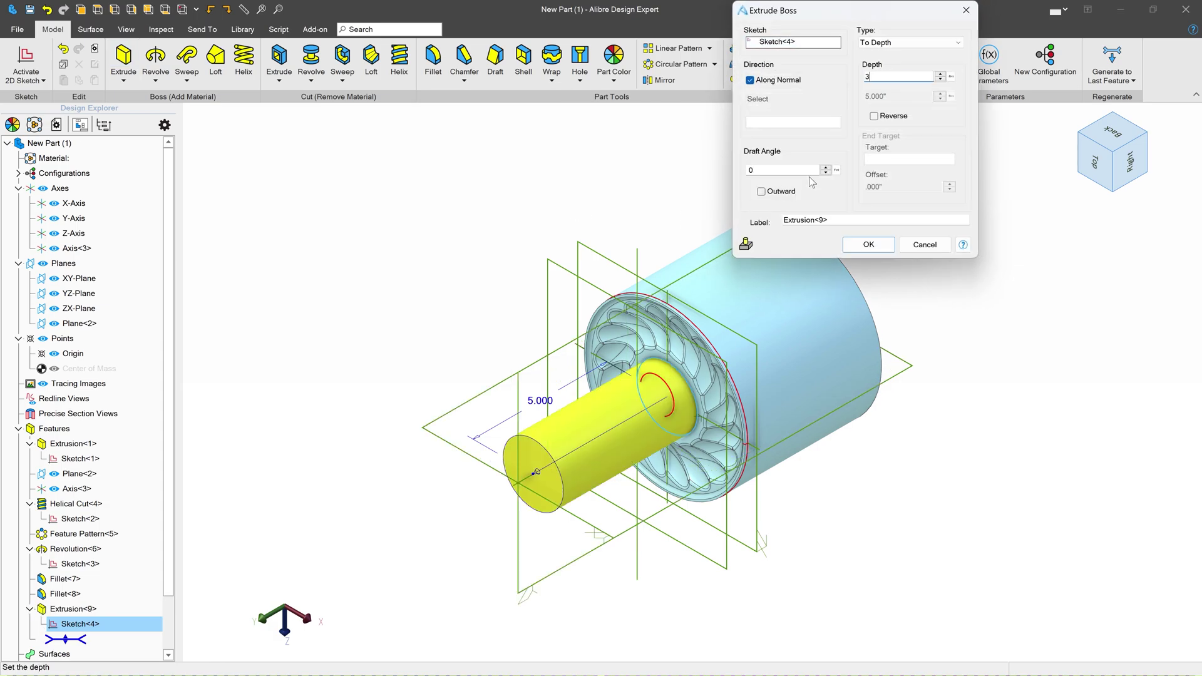
pyautogui.click(867, 245)
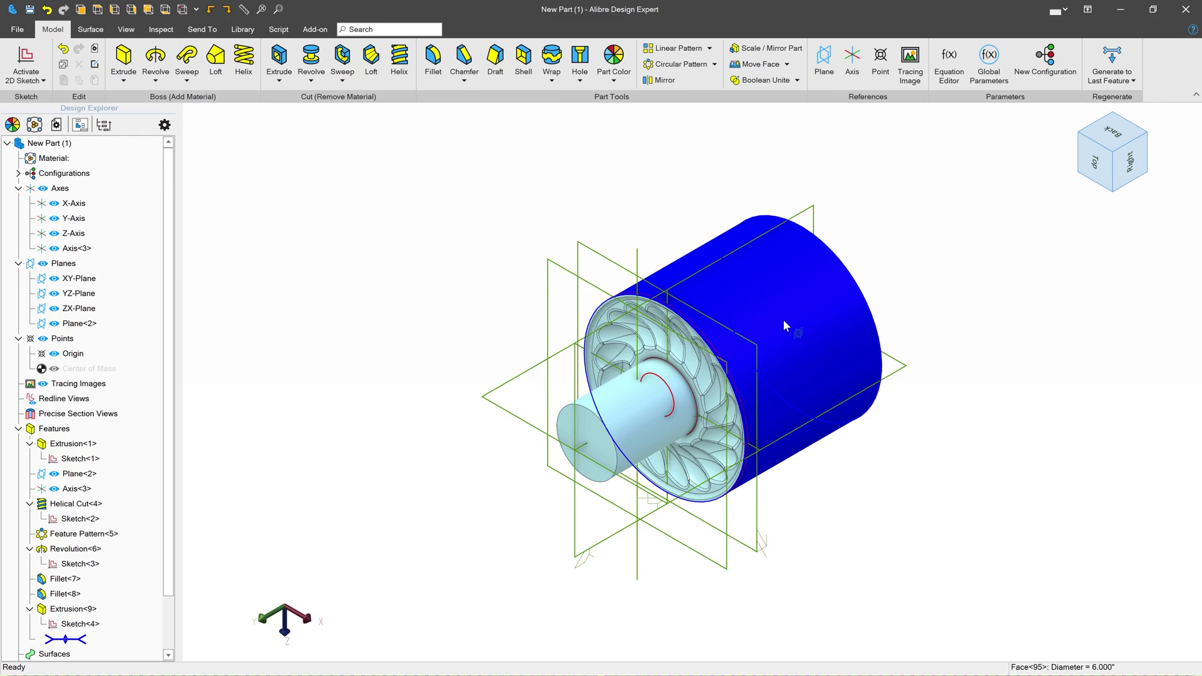
# Step: Fillet the edge where the central post meets the top face with a constant radius of 0.125 in
pyautogui.moveTo(789, 348); pyautogui.dragTo(807, 334, button='middle')
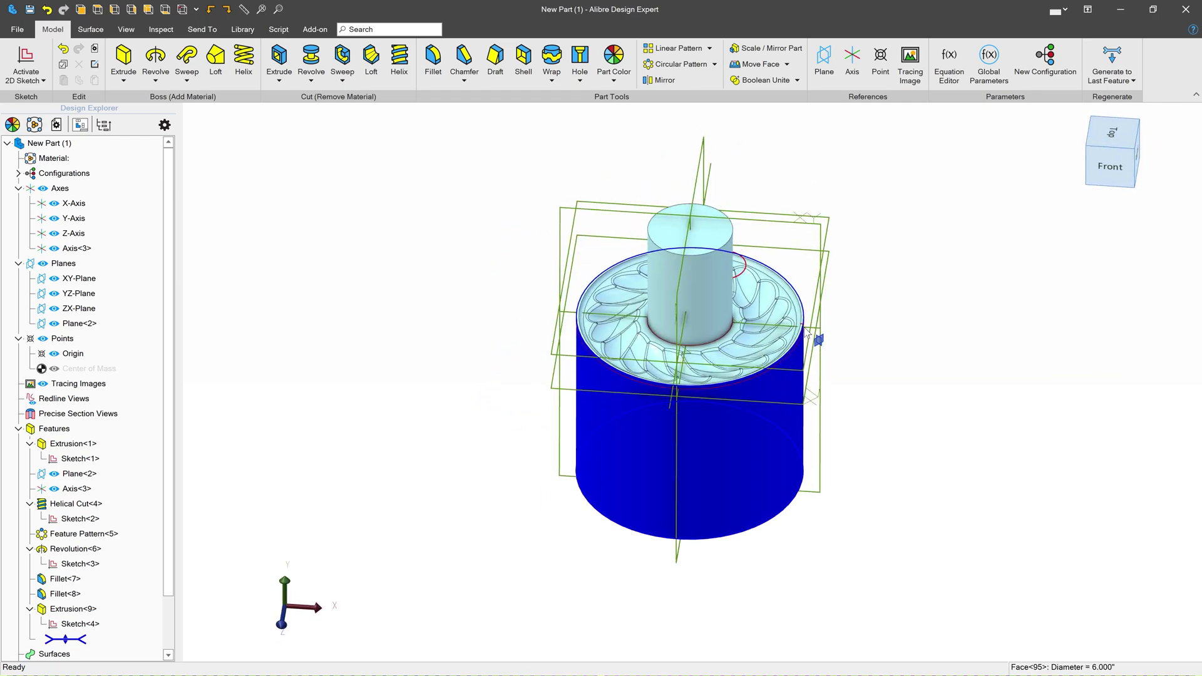
pyautogui.scroll(3, 682, 290)
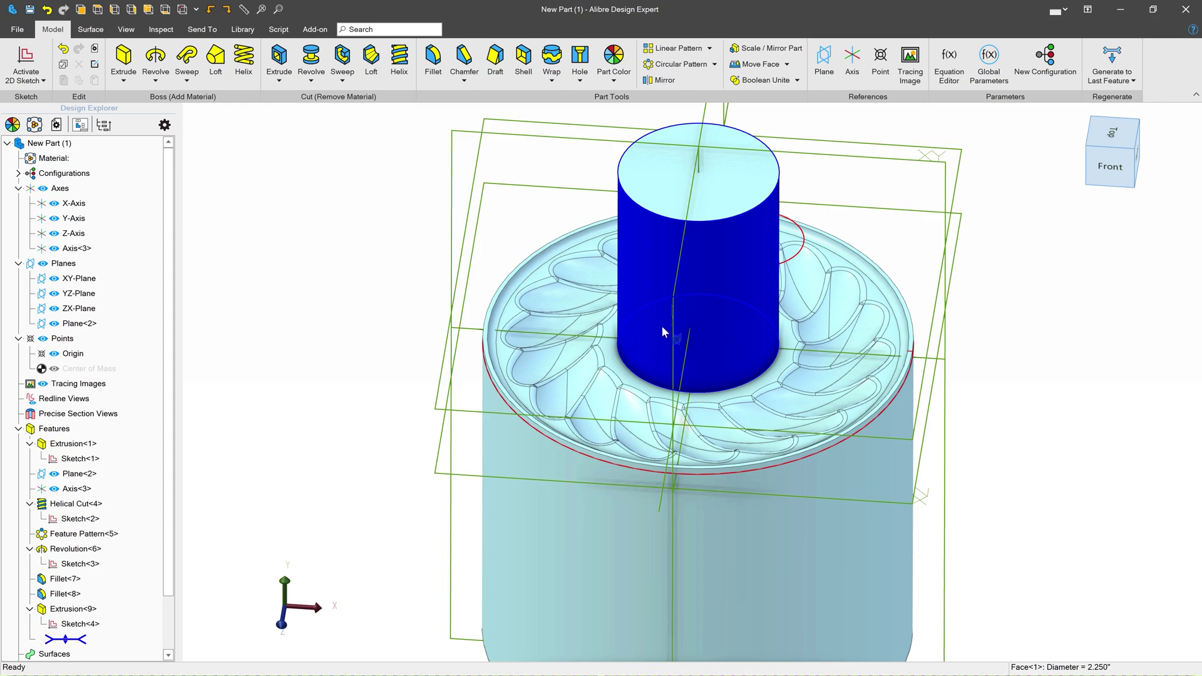
pyautogui.scroll(-2, 651, 314)
pyautogui.scroll(-2, 674, 423)
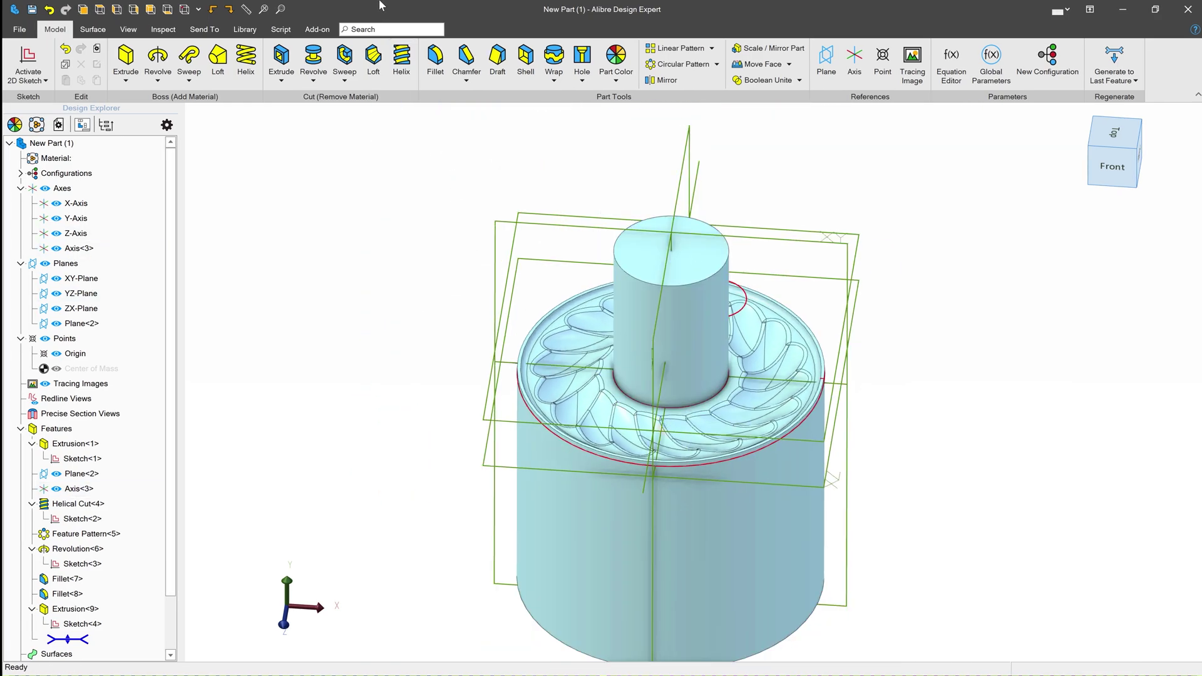
pyautogui.click(436, 60)
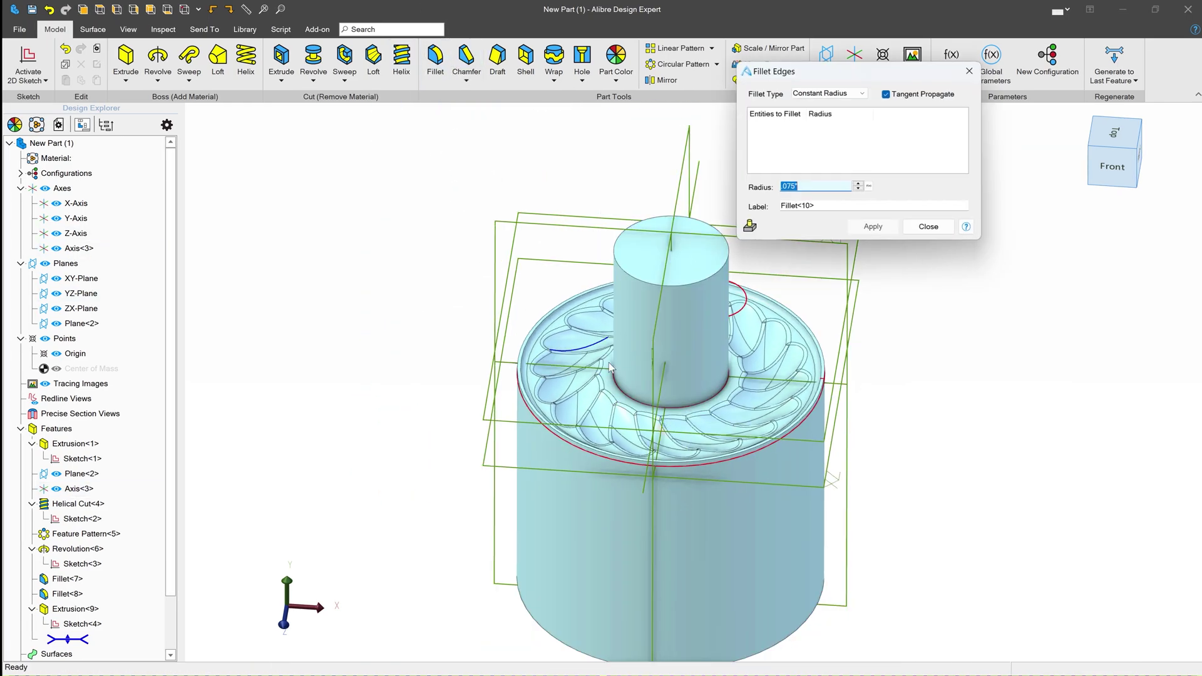
pyautogui.click(692, 407)
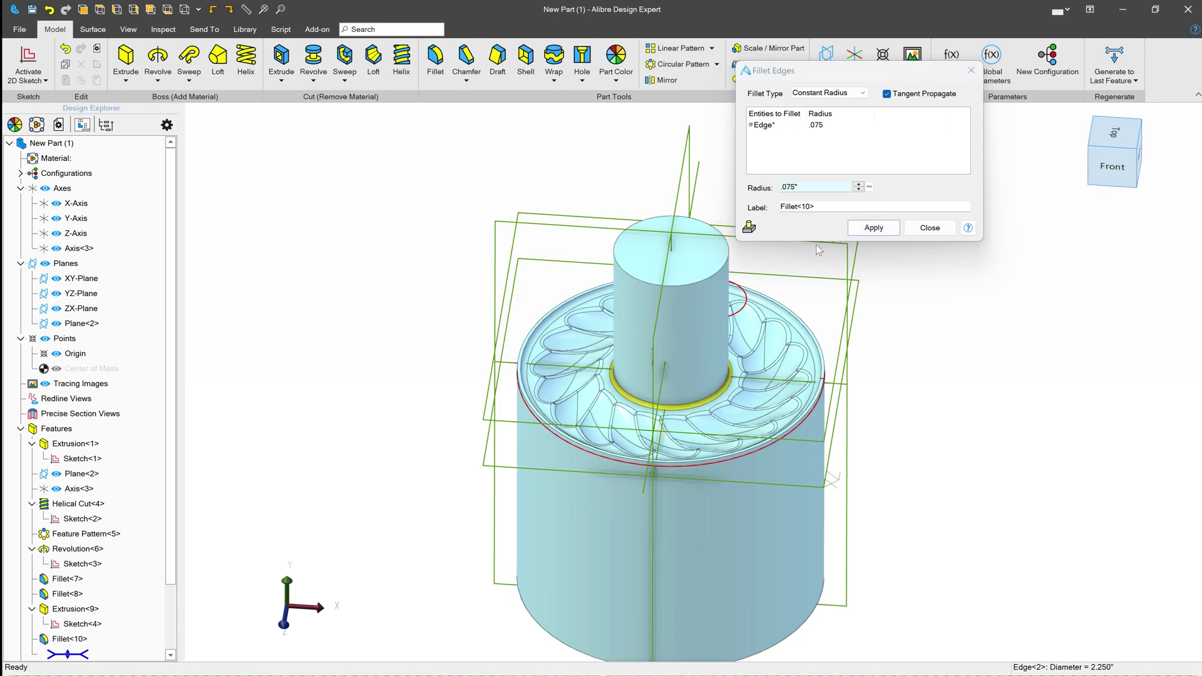
pyautogui.doubleClick(817, 187)
pyautogui.write('.')
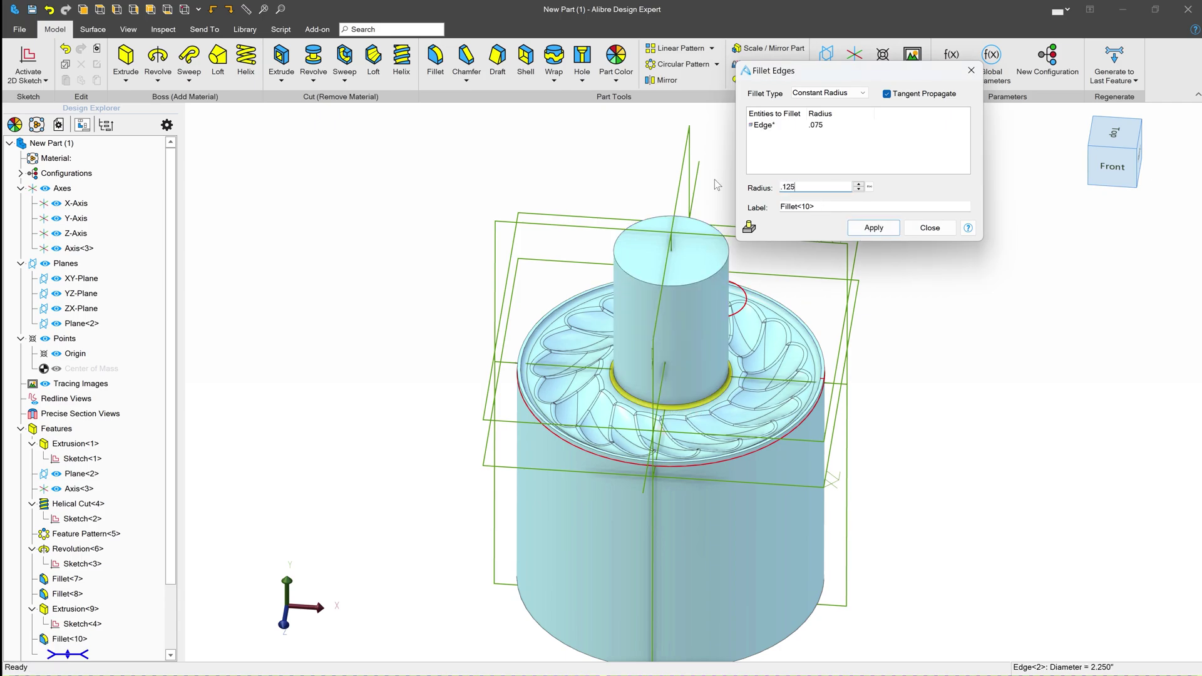
pyautogui.write('125')
pyautogui.click(874, 227)
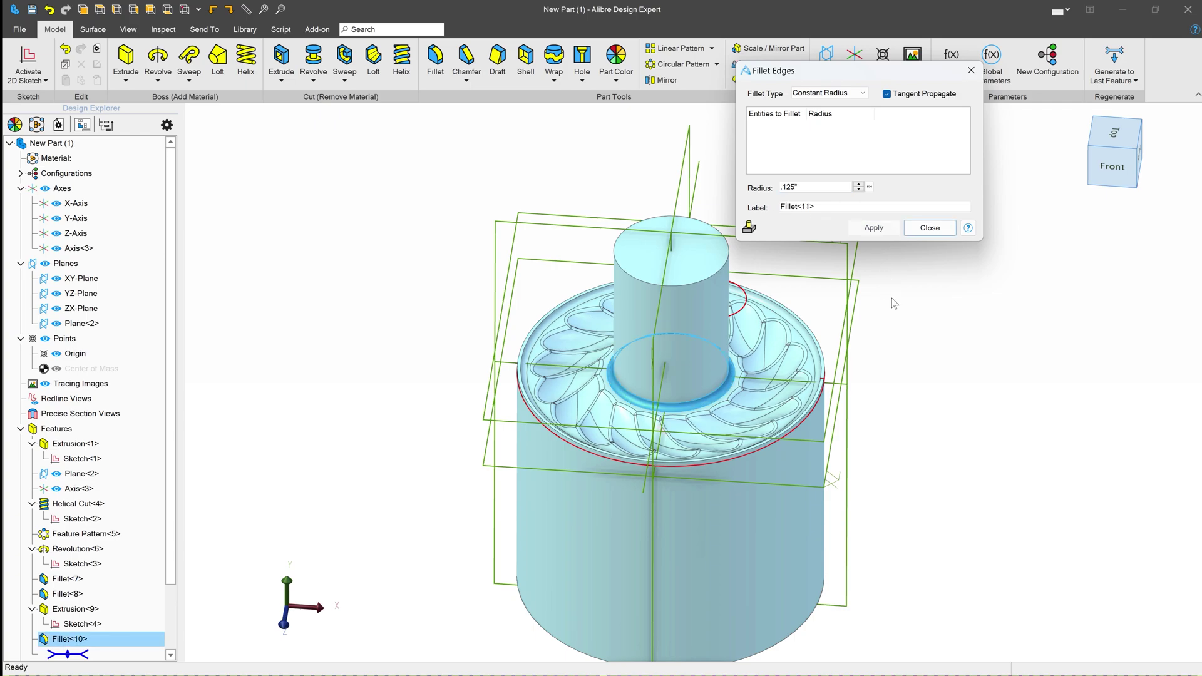
# Step: Shell the part inward to a standard thickness of 0.063 in, removing the large cylinder's bottom and outer side faces
pyautogui.click(930, 228)
pyautogui.moveTo(903, 258); pyautogui.dragTo(746, 507, button='middle')
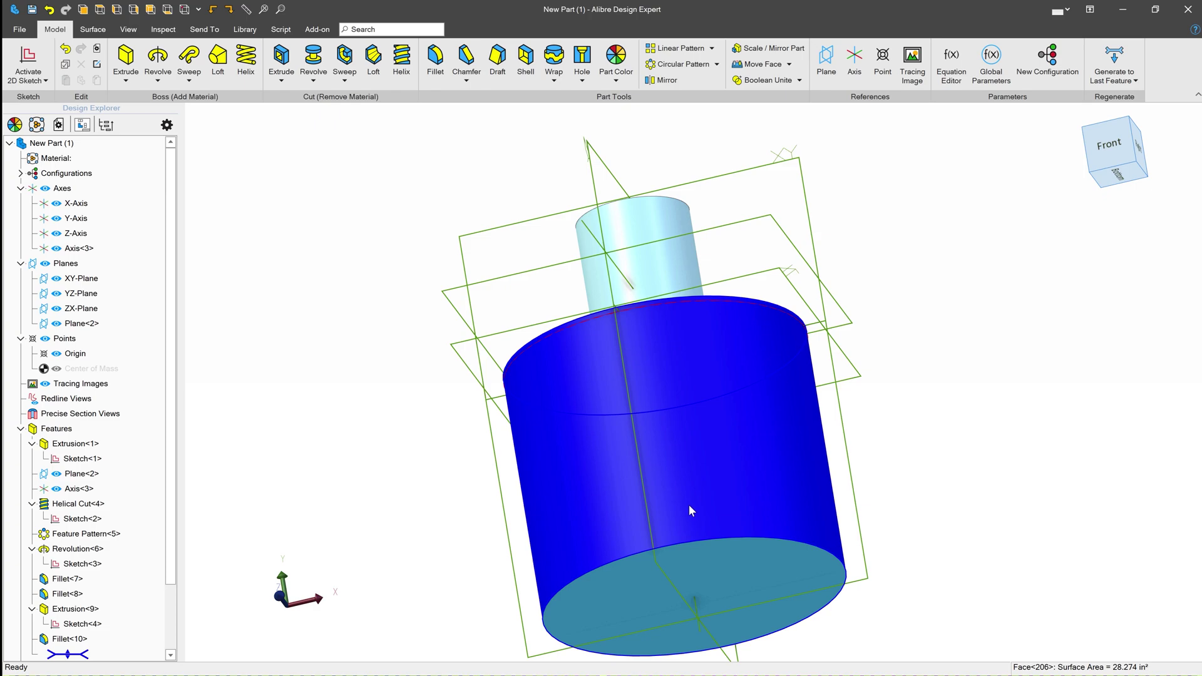
pyautogui.click(526, 59)
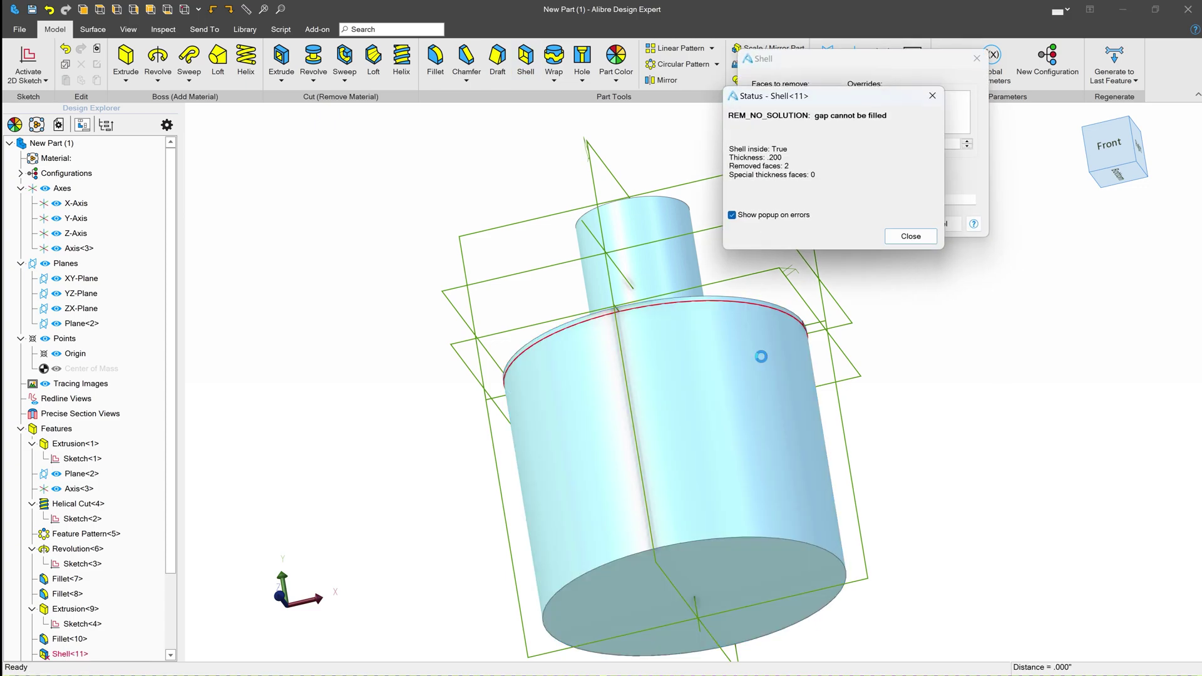
pyautogui.click(902, 237)
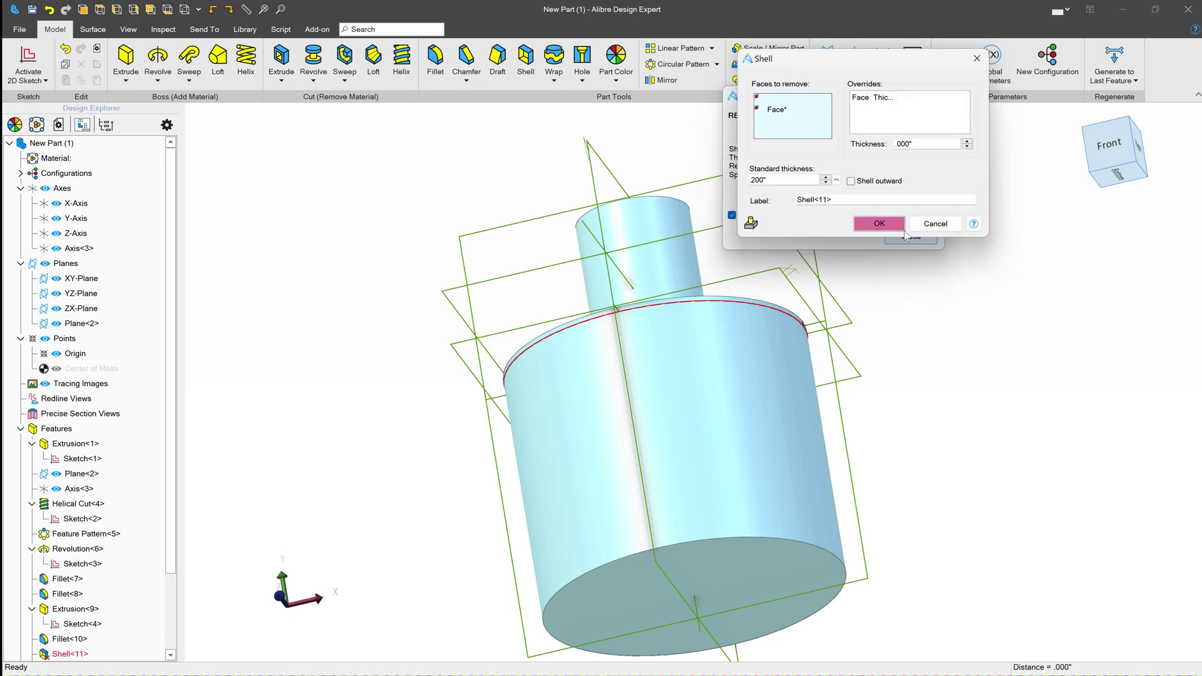
pyautogui.write('.0625')
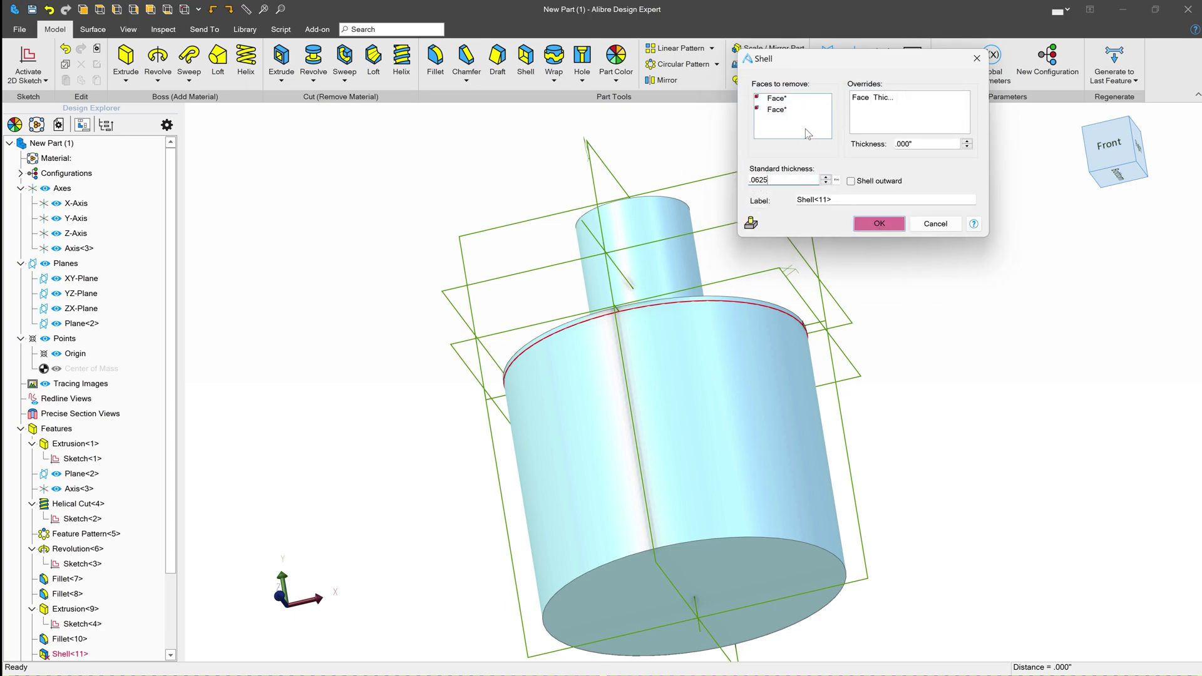
pyautogui.press('Return')
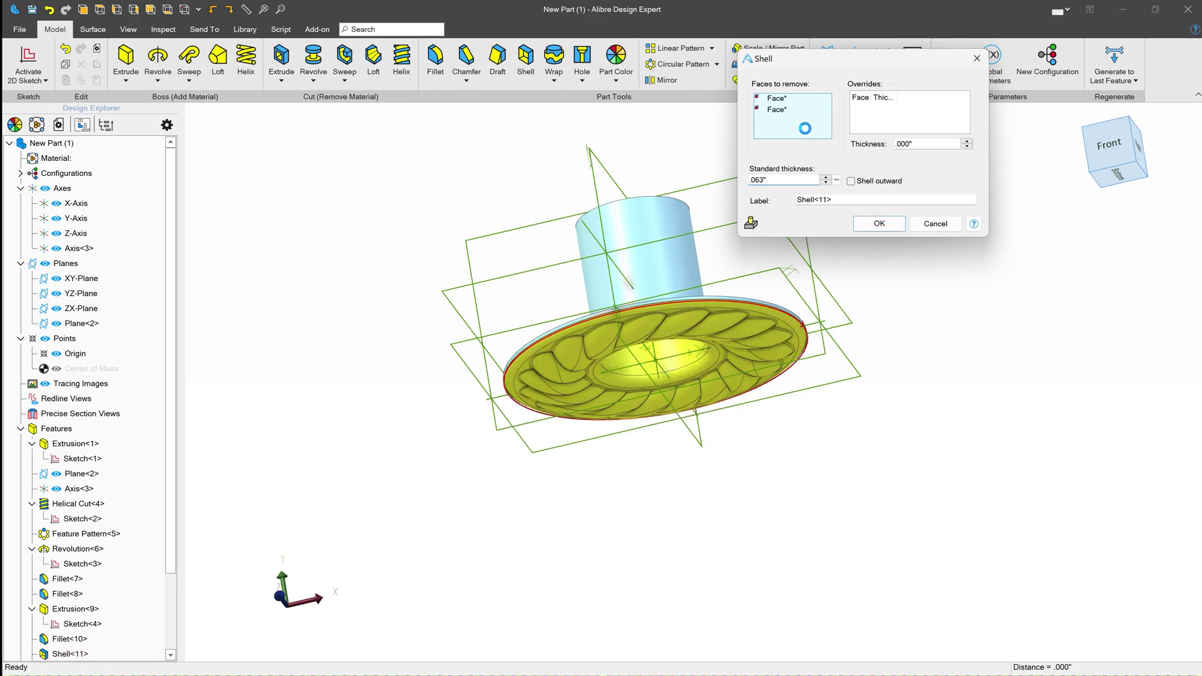
# Step: Add the central post's top face to the faces removed by the shell and finish the feature
pyautogui.moveTo(716, 302); pyautogui.dragTo(722, 310, button='middle')
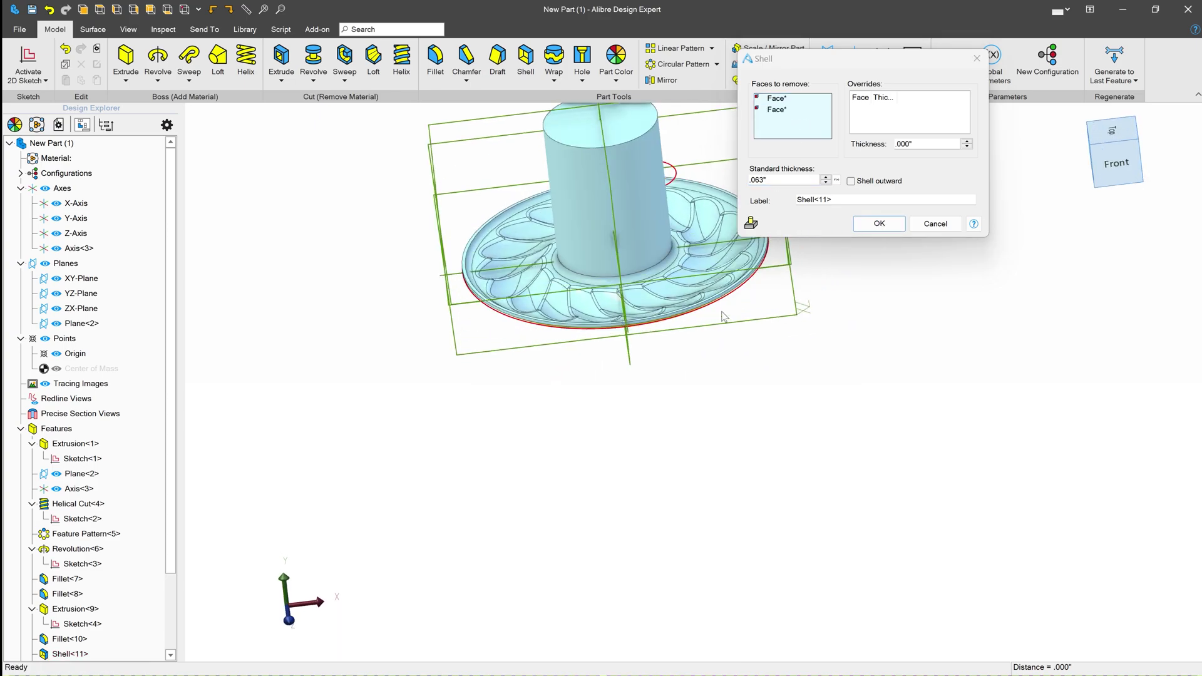
pyautogui.click(617, 137)
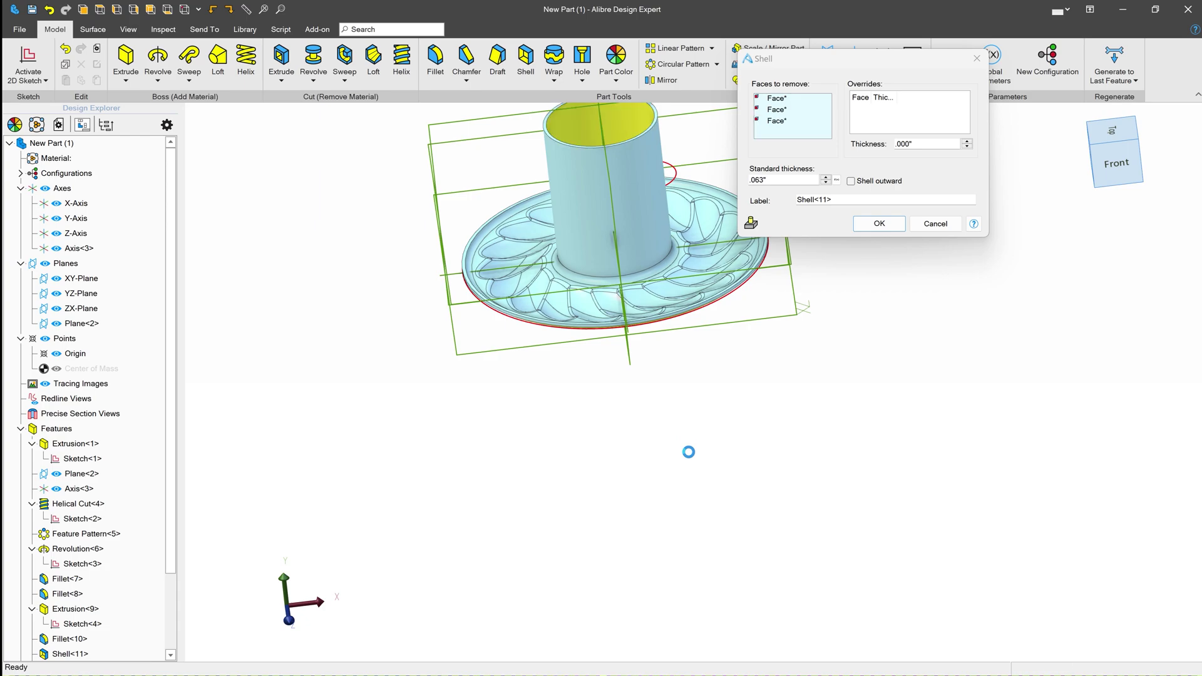
pyautogui.scroll(-2, 678, 441)
pyautogui.scroll(2, 614, 224)
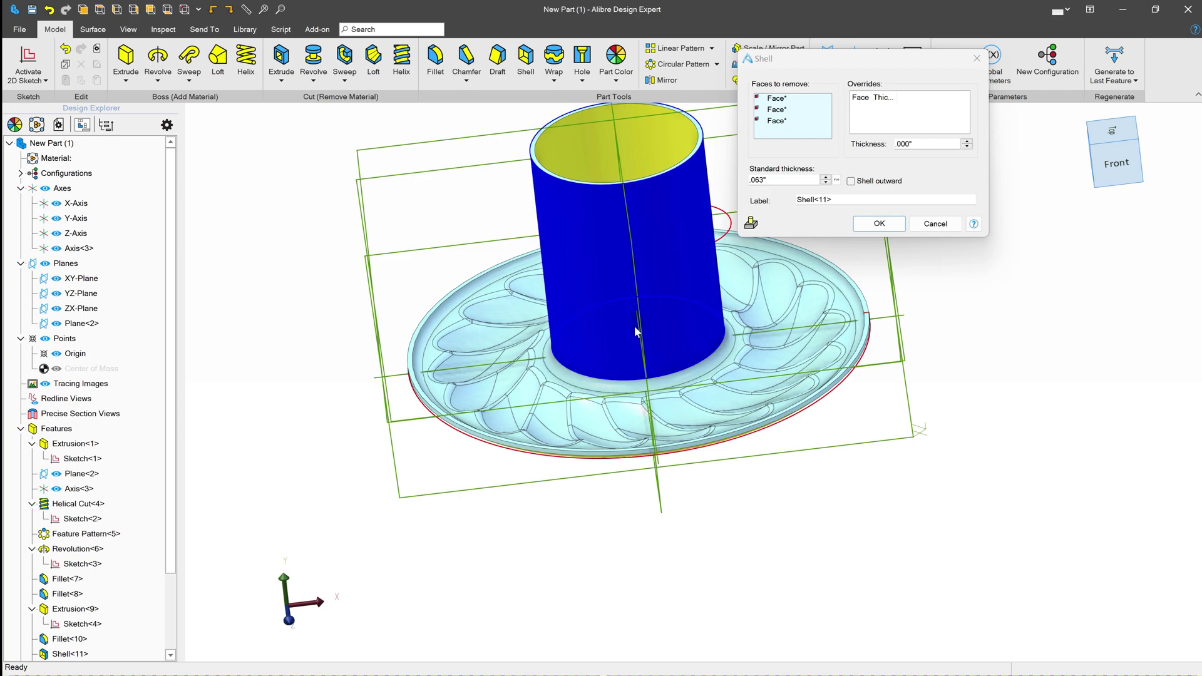
pyautogui.moveTo(591, 318)
pyautogui.mouseDown(button='middle')
pyautogui.moveTo(593, 340)
pyautogui.moveTo(586, 329)
pyautogui.mouseUp(button='middle')
pyautogui.moveTo(586, 330); pyautogui.dragTo(585, 327, button='right')
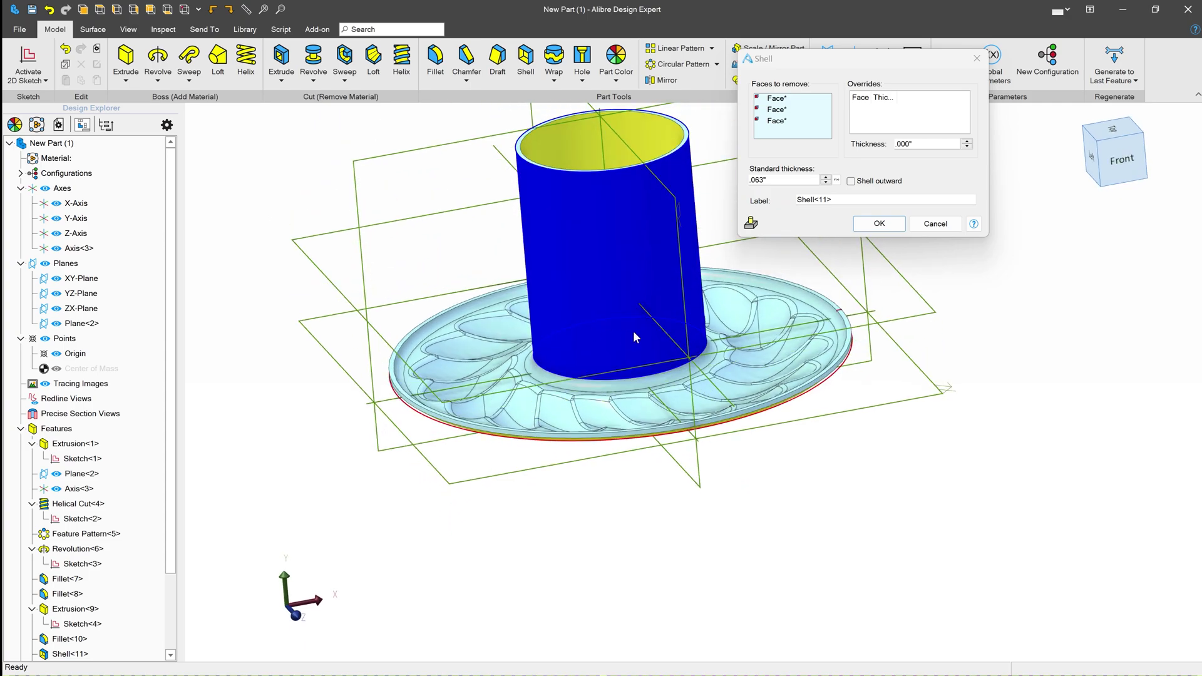
pyautogui.click(880, 223)
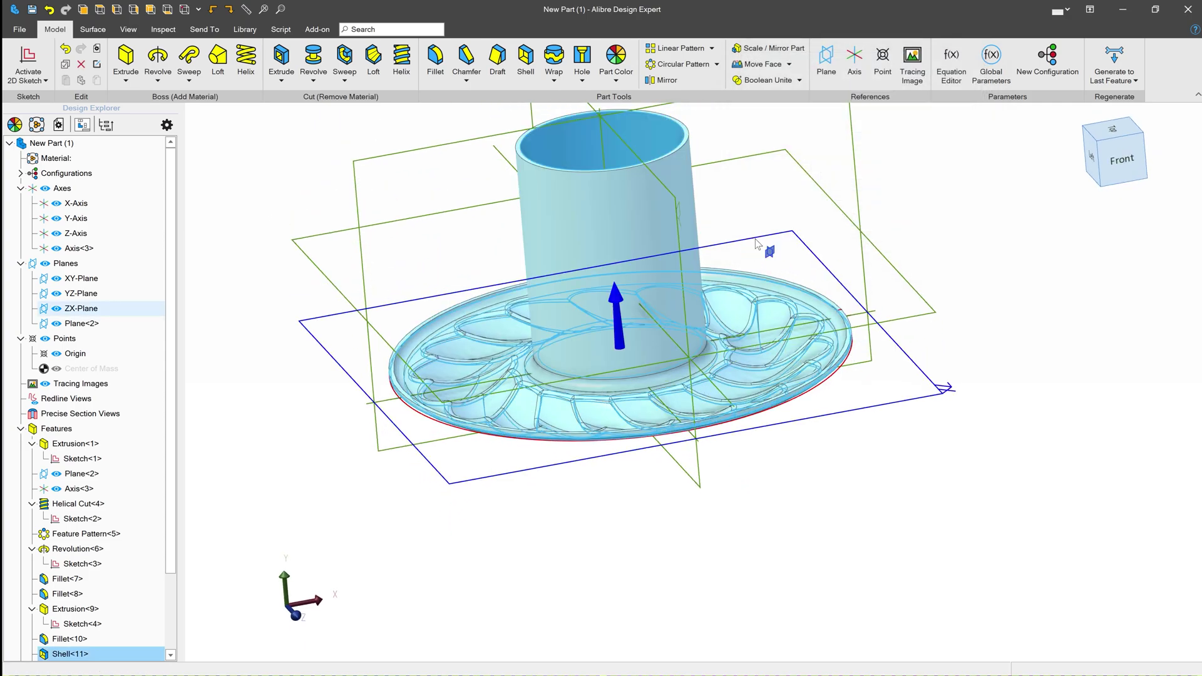
pyautogui.moveTo(755, 263); pyautogui.dragTo(815, 344, button='middle')
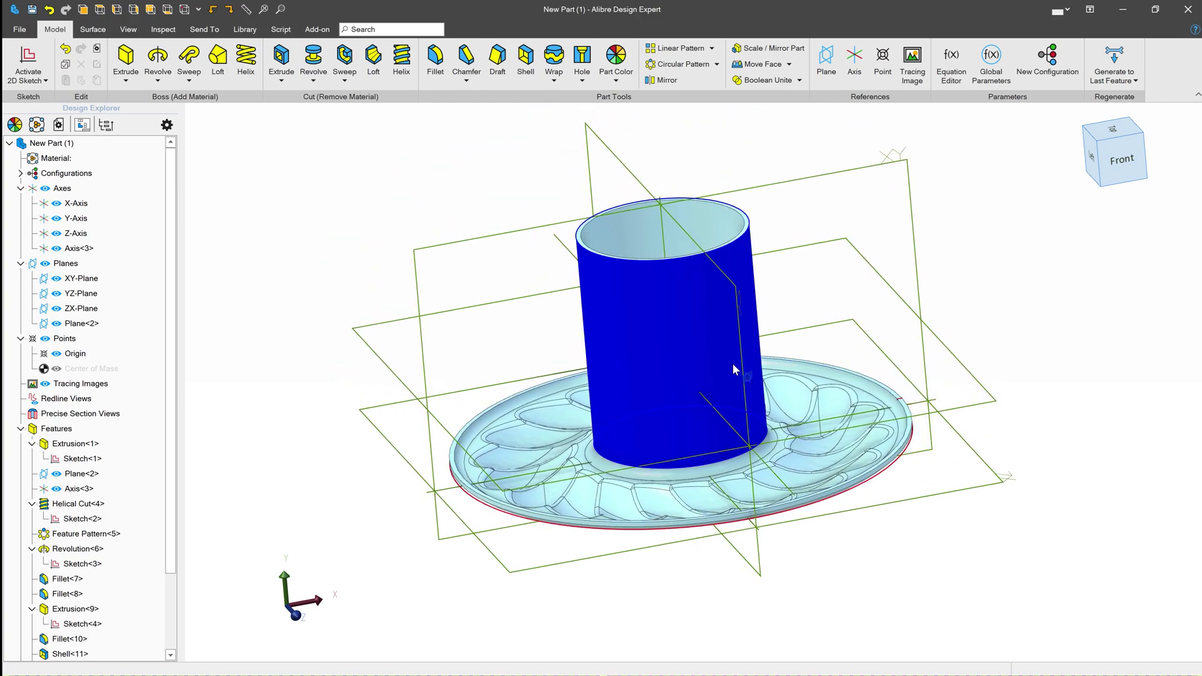
pyautogui.moveTo(736, 367)
pyautogui.mouseDown(button='right')
pyautogui.moveTo(746, 426)
pyautogui.moveTo(735, 367)
pyautogui.mouseUp(button='right')
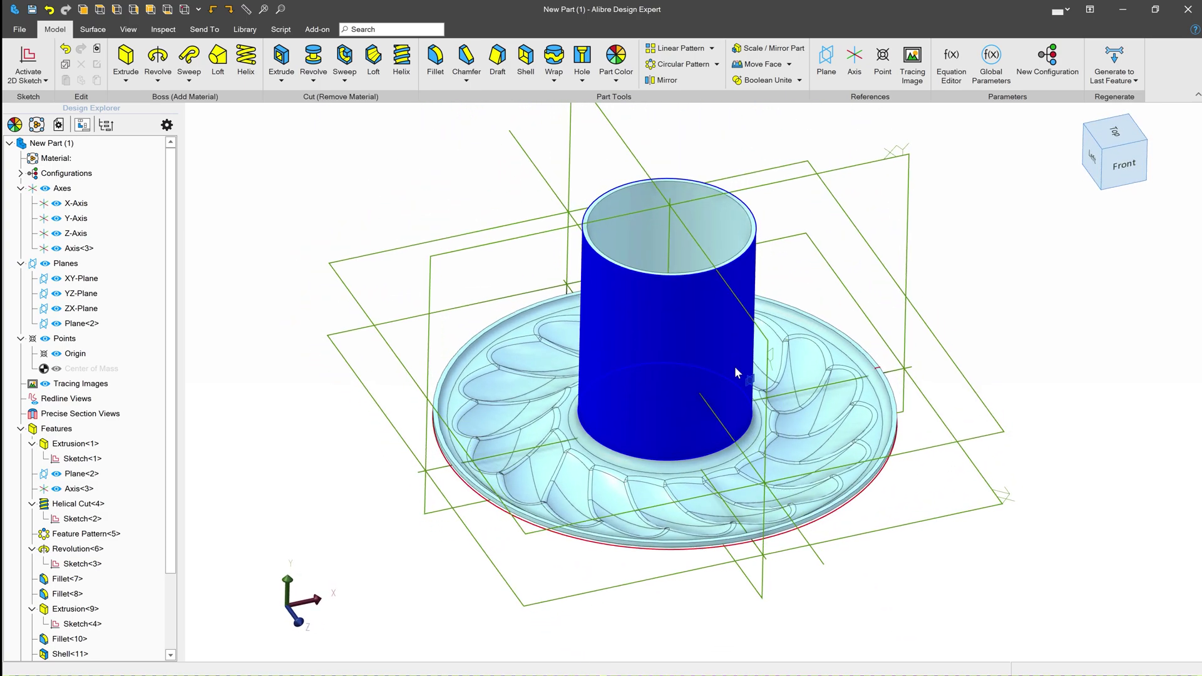